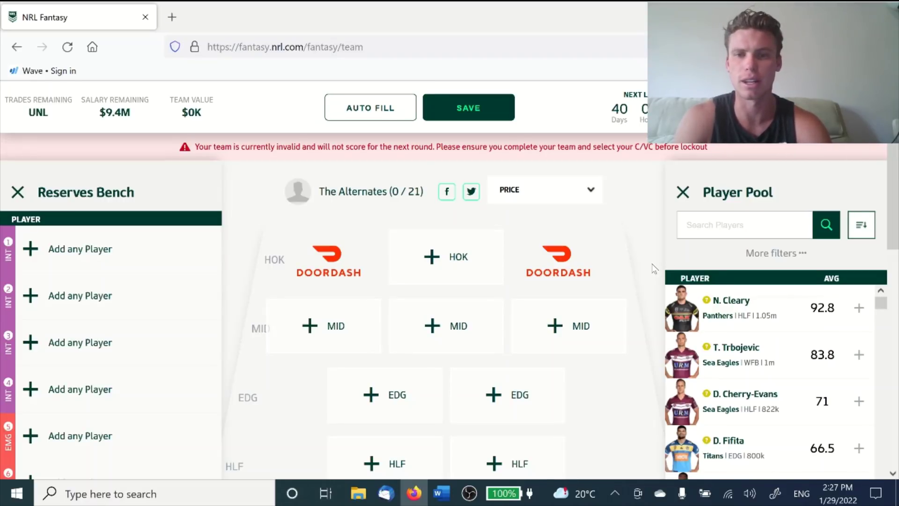
# - Switch to the fantasy 2022 document in Word to read the team-building strategy notes, and return to the NRL Fantasy team page in Firefox
pyautogui.click(438, 499)
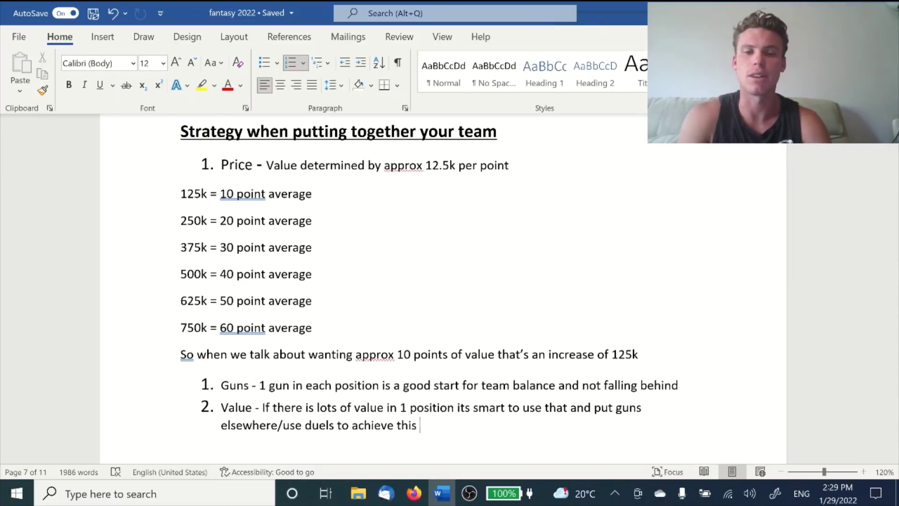
pyautogui.click(414, 494)
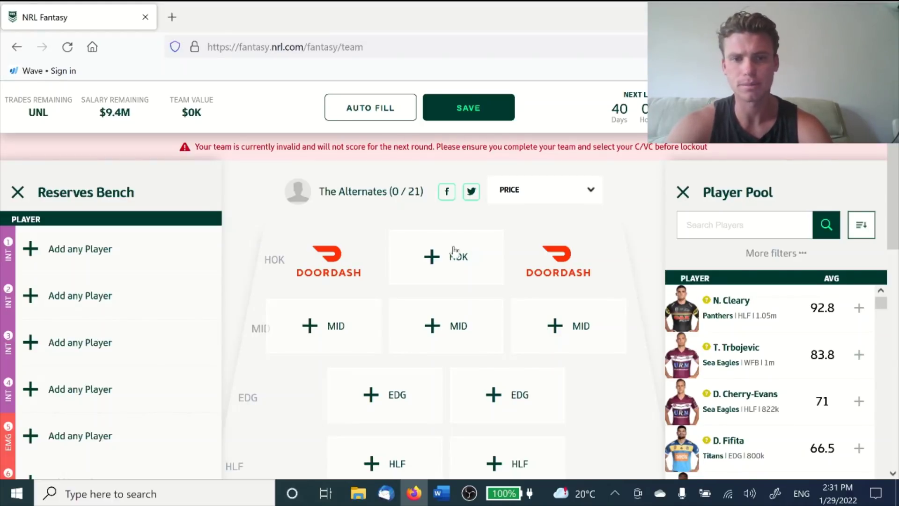
# - Limit the player pool to hookers, and check which other positions the pool can be filtered by, keeping Hooker selected
pyautogui.click(432, 257)
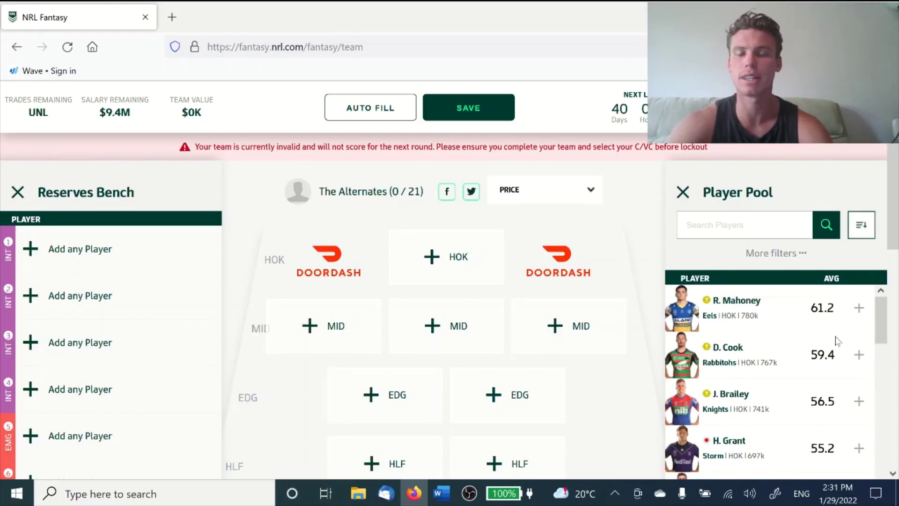
pyautogui.click(775, 253)
pyautogui.click(816, 294)
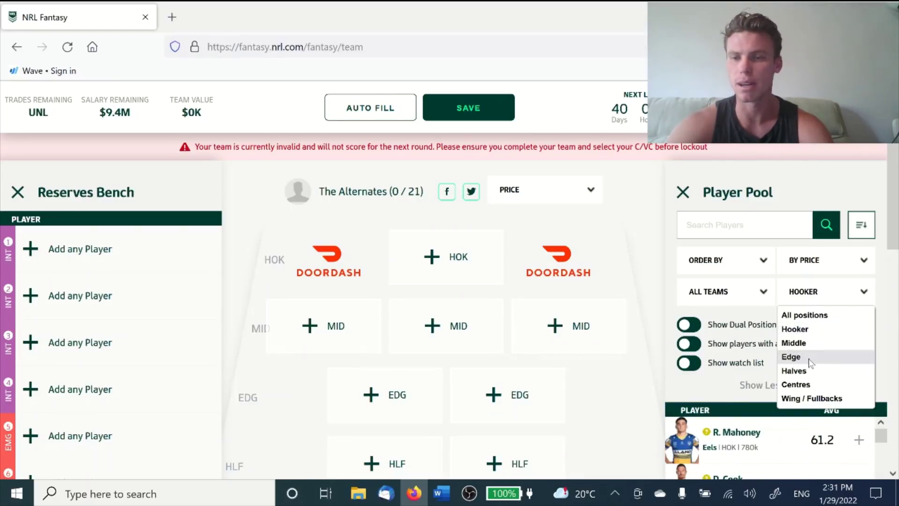
pyautogui.click(811, 298)
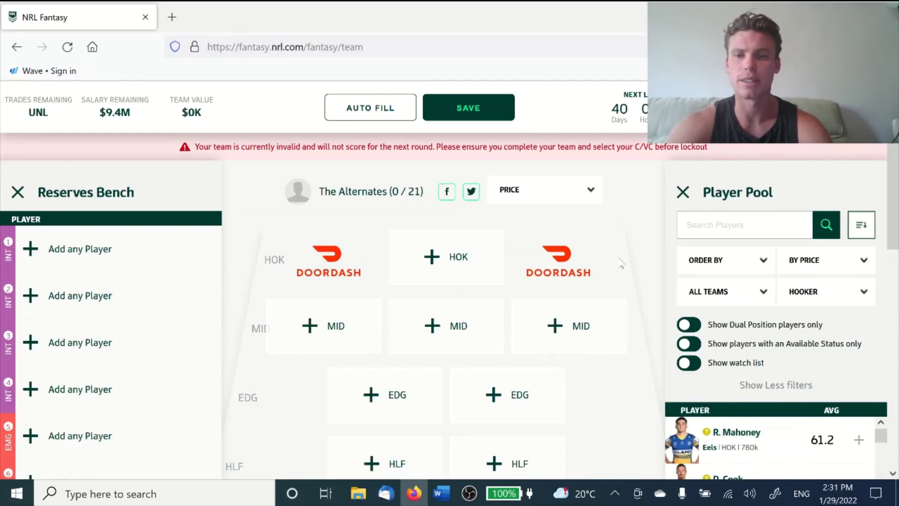
pyautogui.click(796, 386)
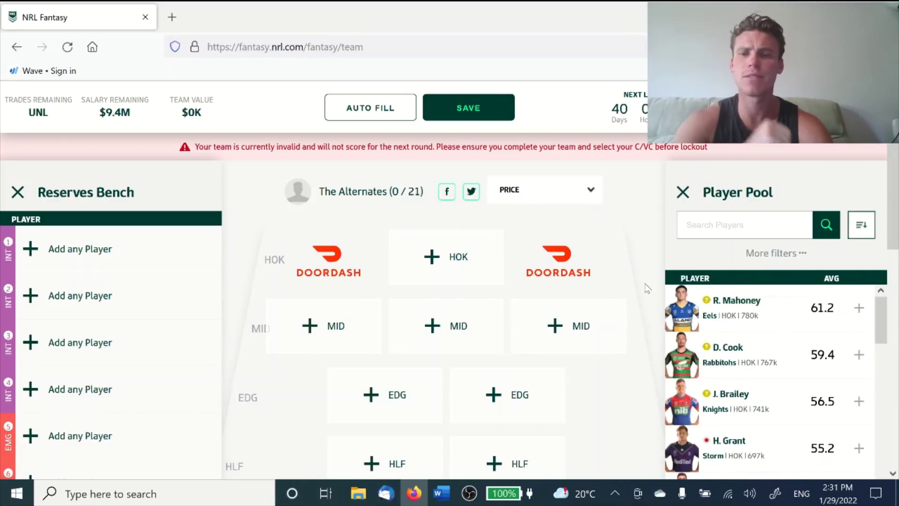
# - Examine the hookers in the player pool from the most expensive down to the cheapest, comparing prices and averages
pyautogui.scroll(-2, 647, 289)
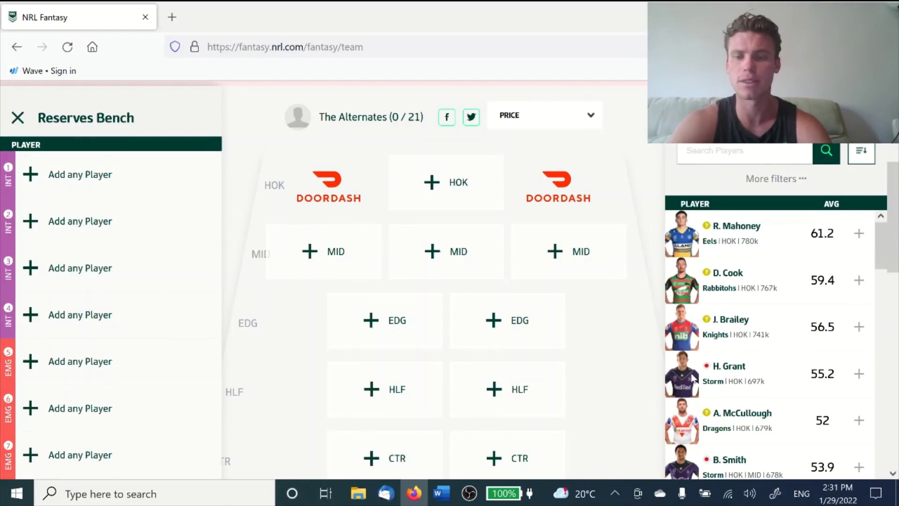
pyautogui.scroll(-2, 651, 373)
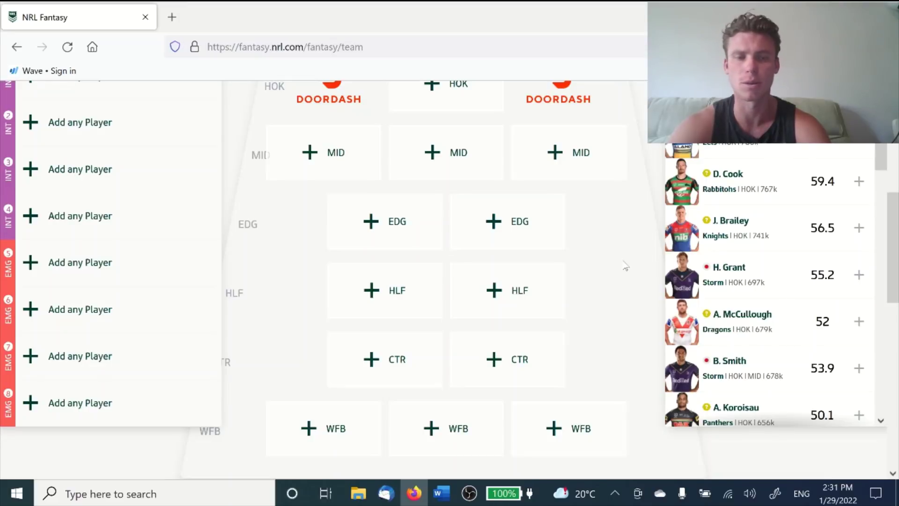
pyautogui.scroll(2, 626, 266)
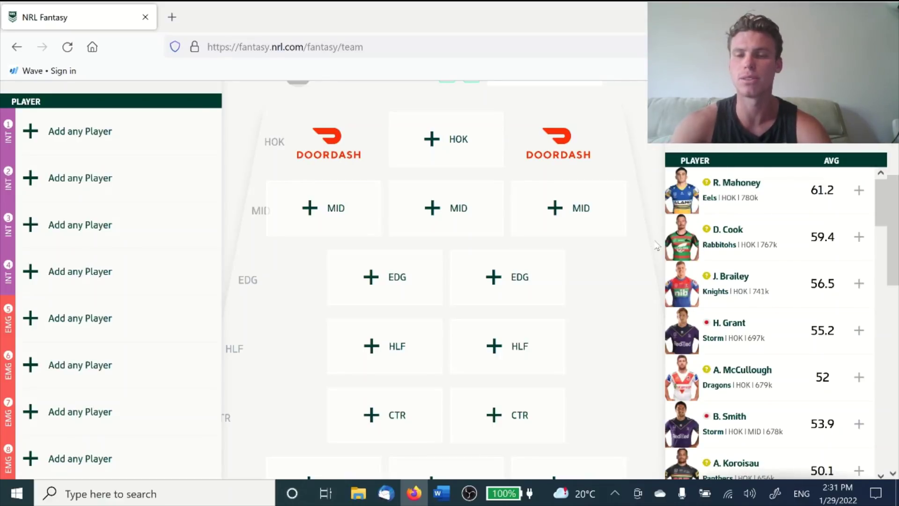
pyautogui.scroll(-2, 657, 246)
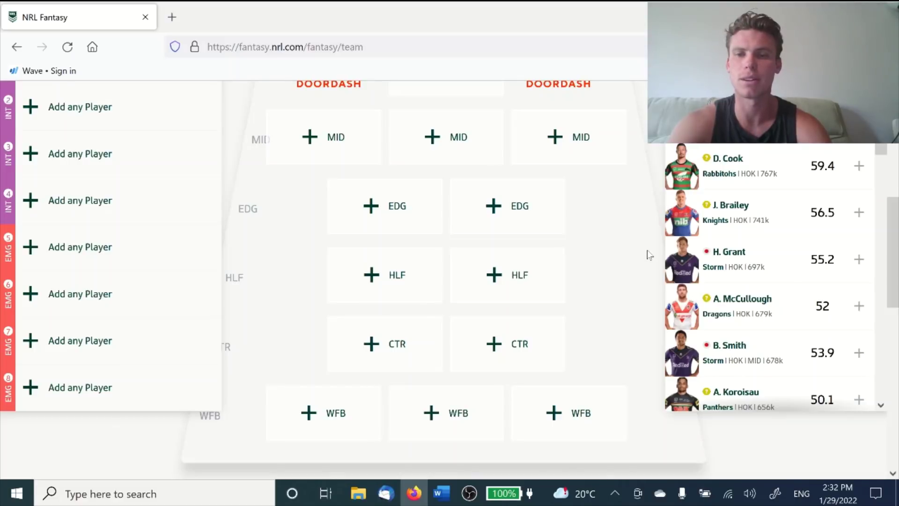
pyautogui.scroll(1, 650, 255)
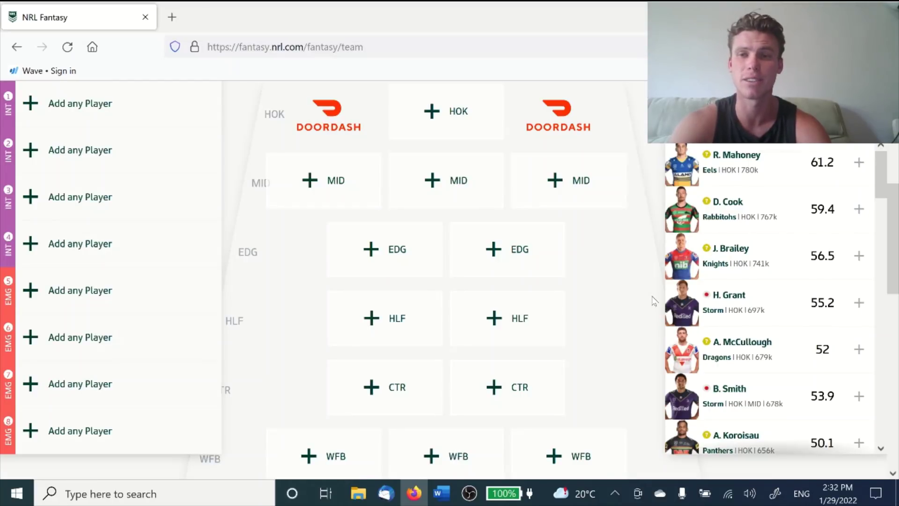
pyautogui.scroll(-2, 749, 348)
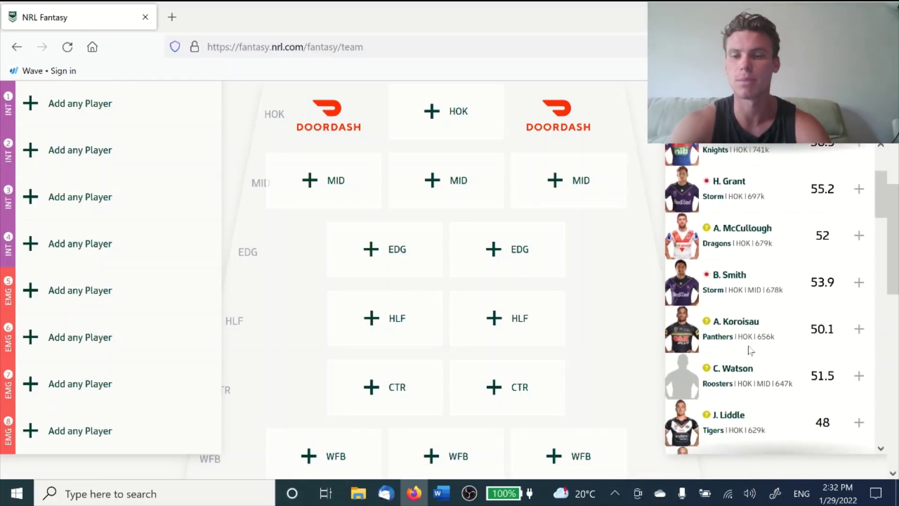
pyautogui.scroll(-2, 749, 349)
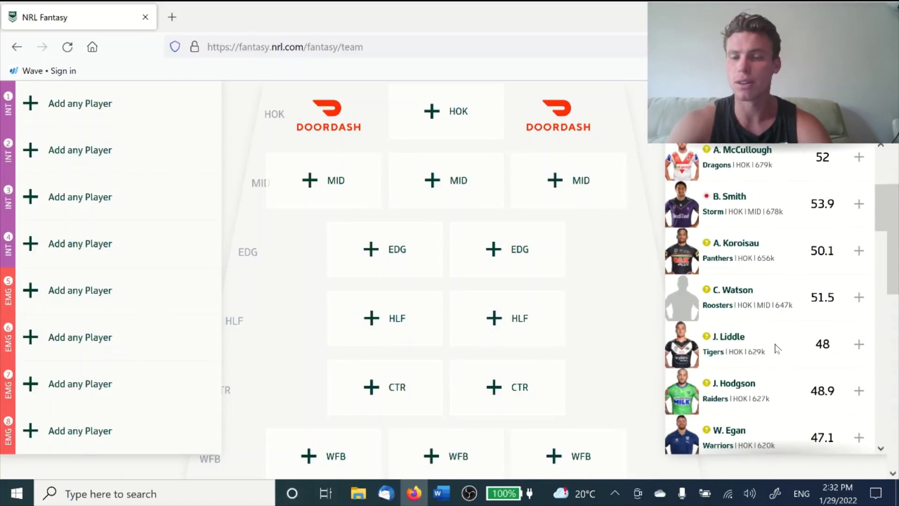
pyautogui.scroll(-5, 773, 349)
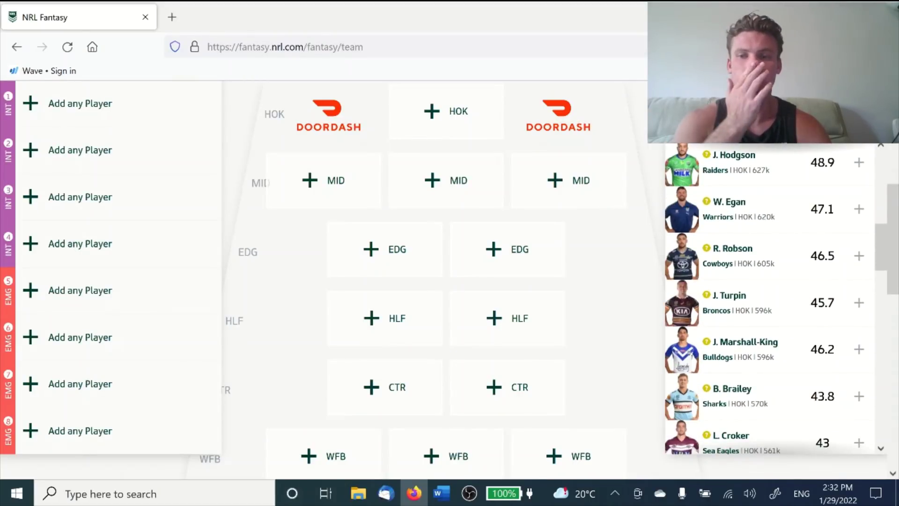
pyautogui.scroll(-3, 789, 364)
pyautogui.scroll(-1, 788, 365)
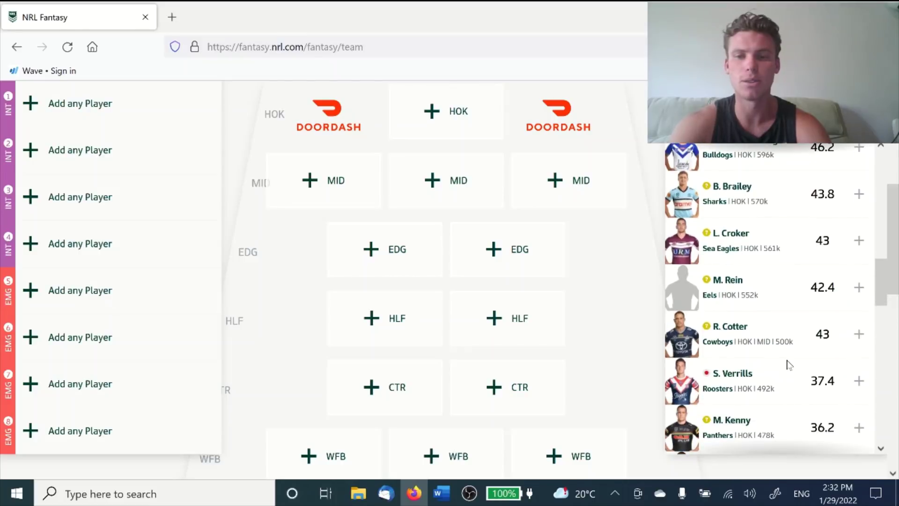
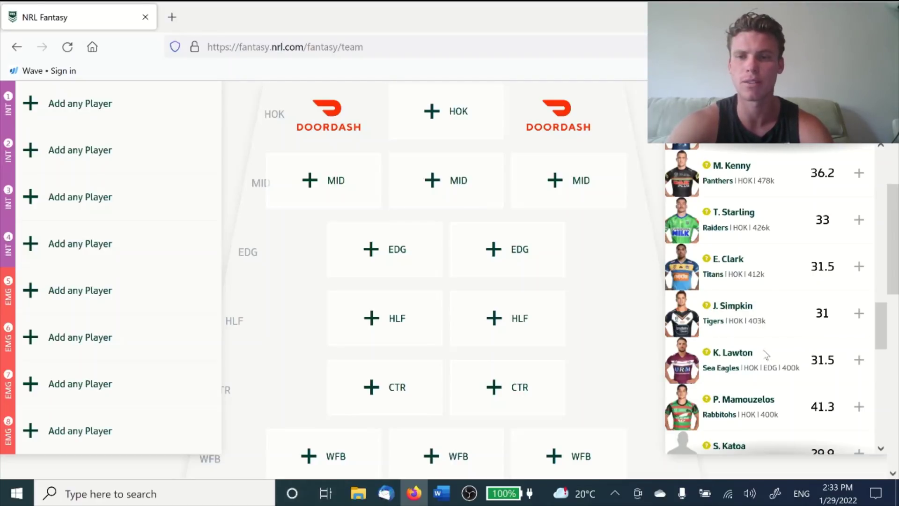
pyautogui.scroll(-5, 768, 354)
pyautogui.scroll(-1, 740, 274)
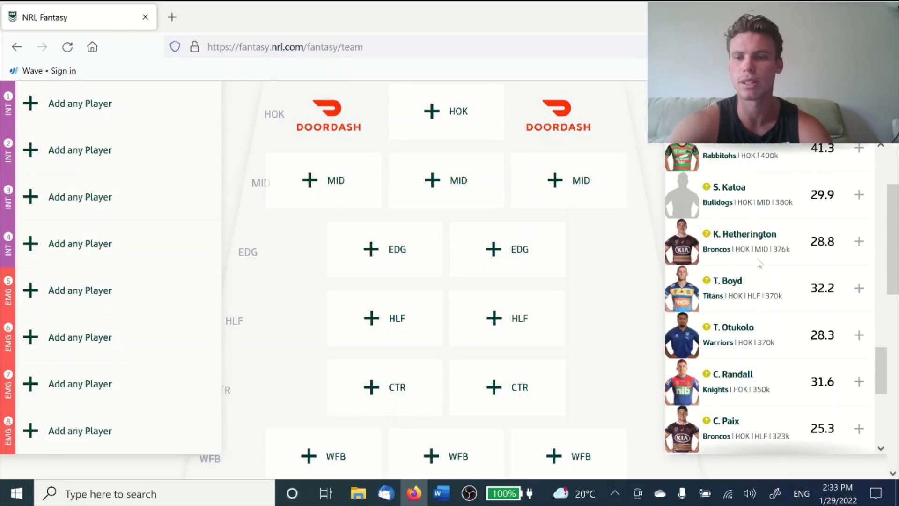
pyautogui.scroll(-2, 759, 265)
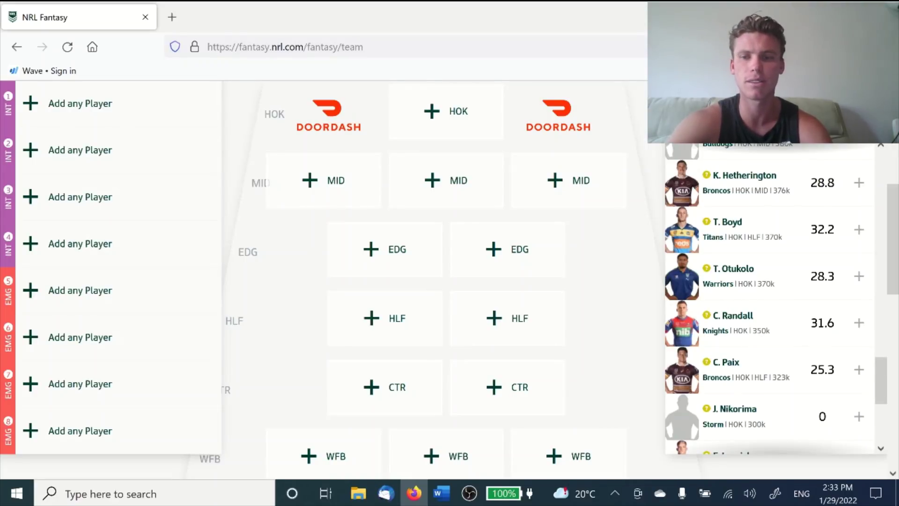
pyautogui.click(441, 492)
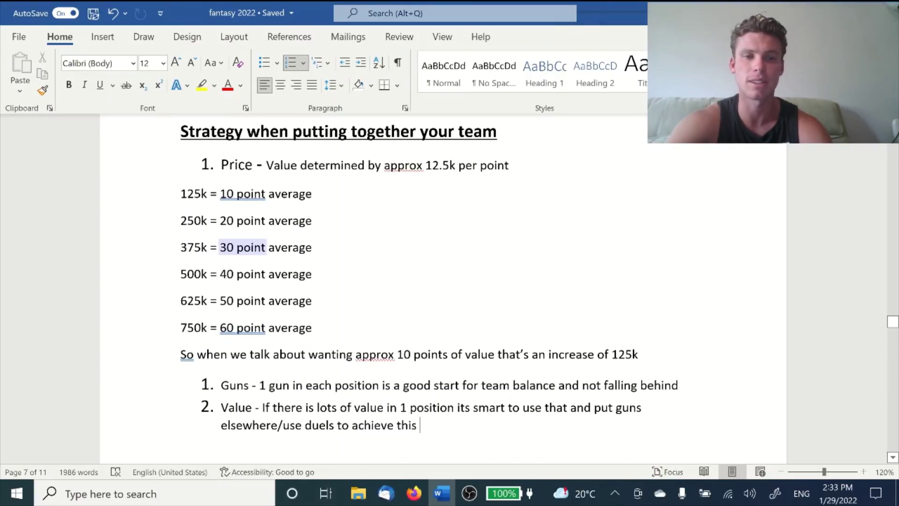
pyautogui.click(313, 247)
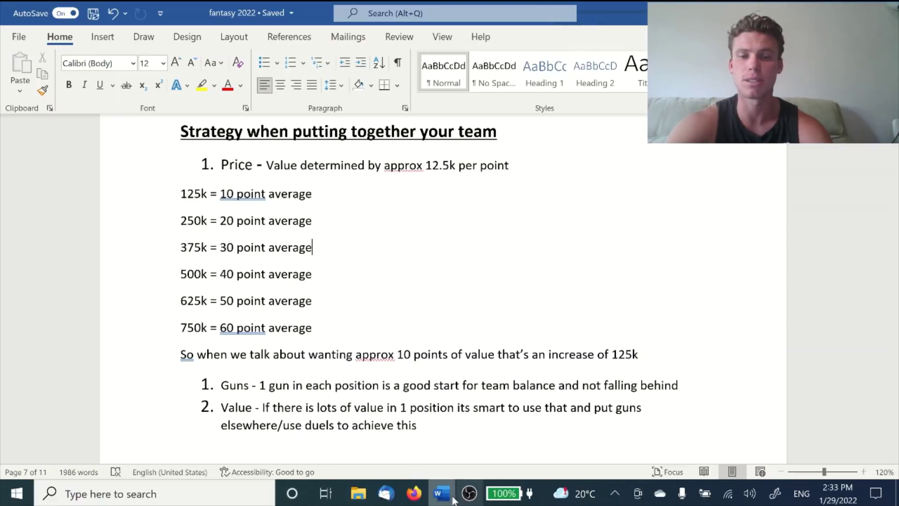
pyautogui.click(418, 500)
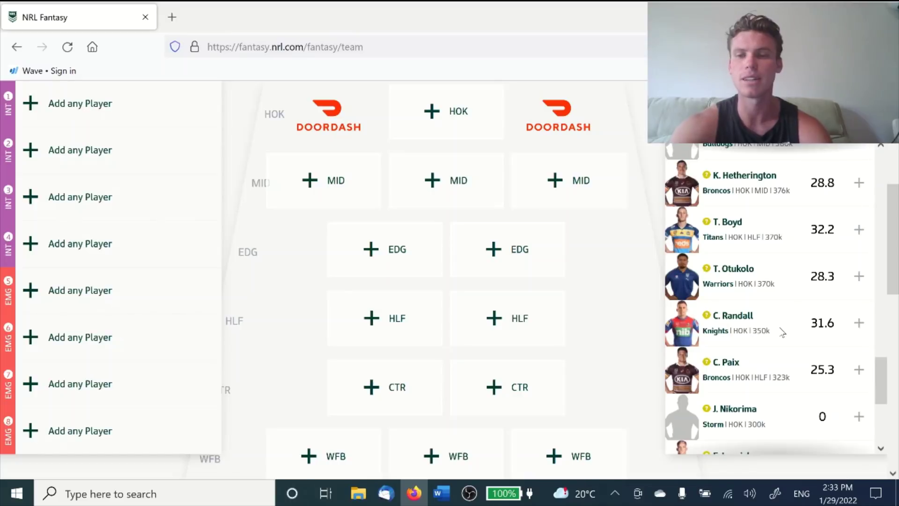
pyautogui.click(790, 317)
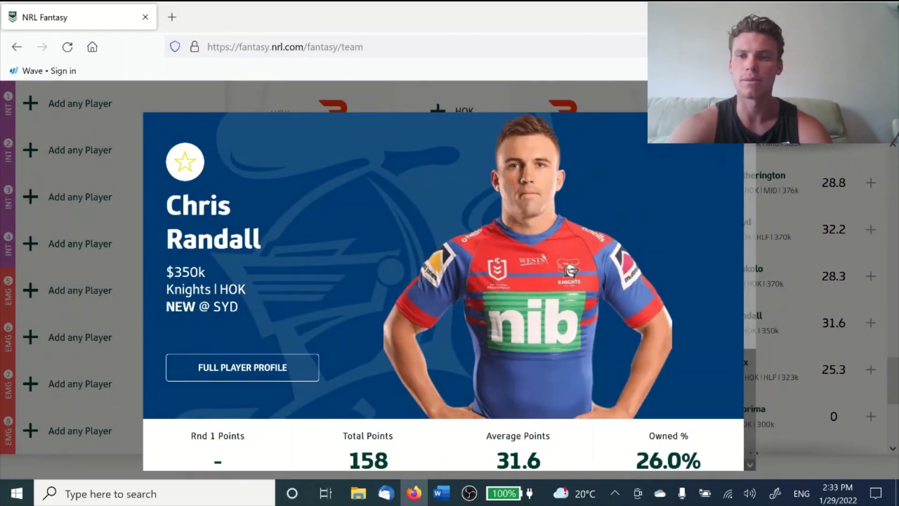
pyautogui.press('Escape')
# - Add R. Mahoney of the Eels from the player pool to the team's hooker position
pyautogui.scroll(15, 805, 343)
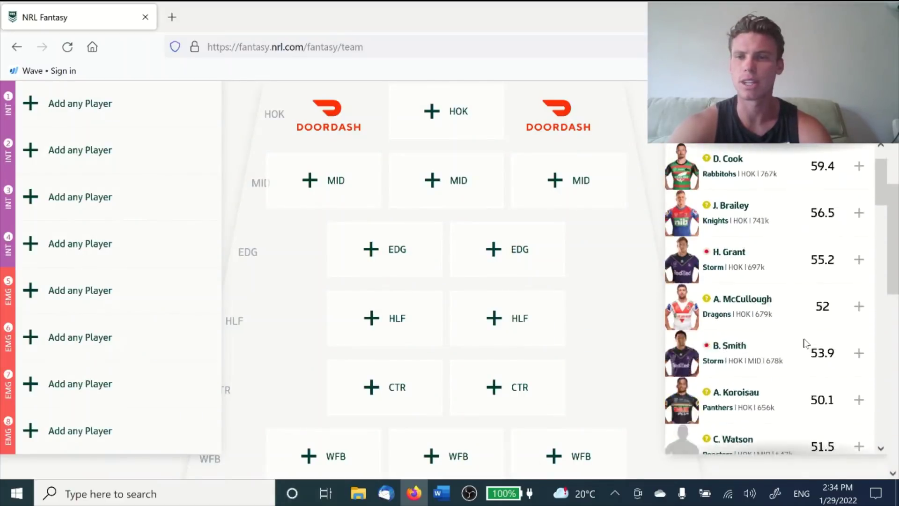
pyautogui.scroll(1, 804, 342)
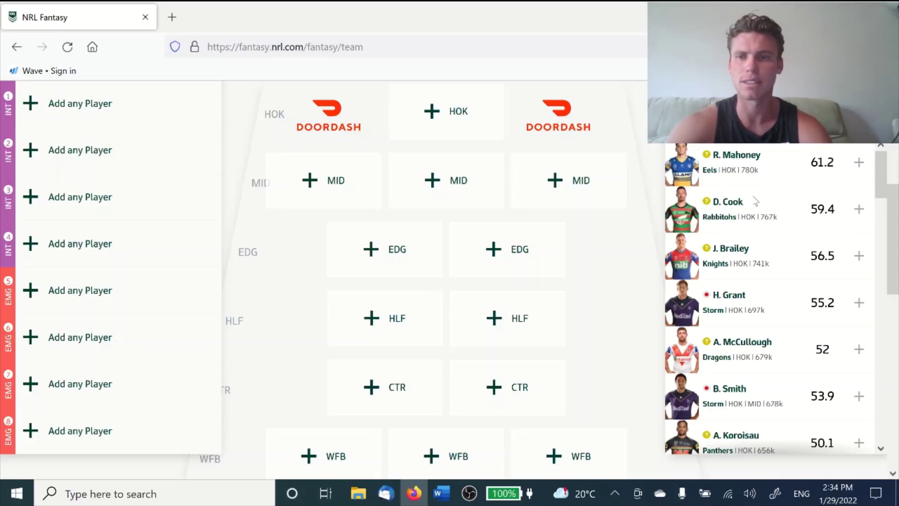
pyautogui.click(859, 163)
# - Add C. Randall of the Knights from the cheaper hookers to the first interchange spot on the reserves bench
pyautogui.scroll(-10, 816, 328)
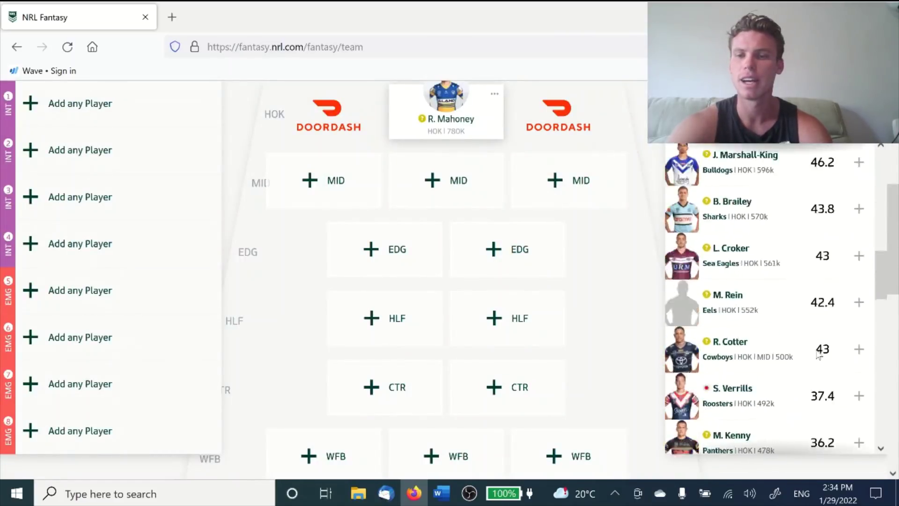
pyautogui.click(816, 349)
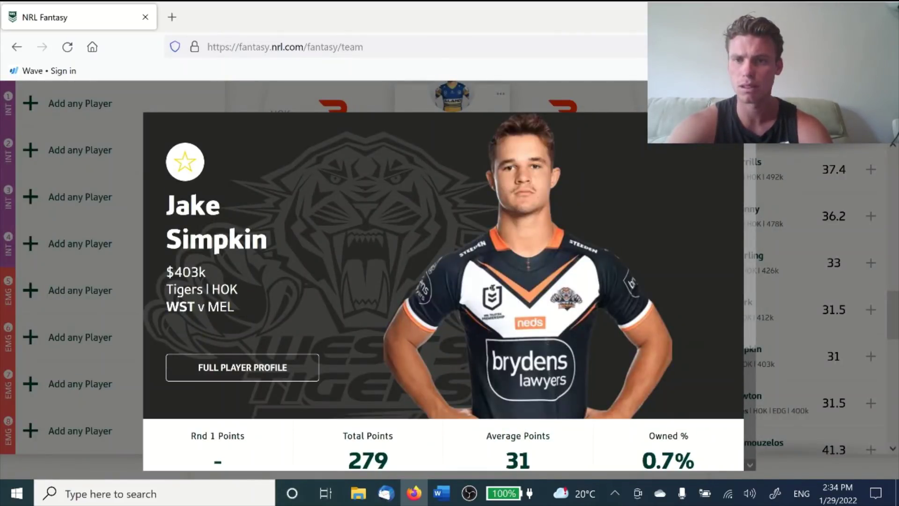
pyautogui.click(762, 256)
pyautogui.scroll(-5, 778, 361)
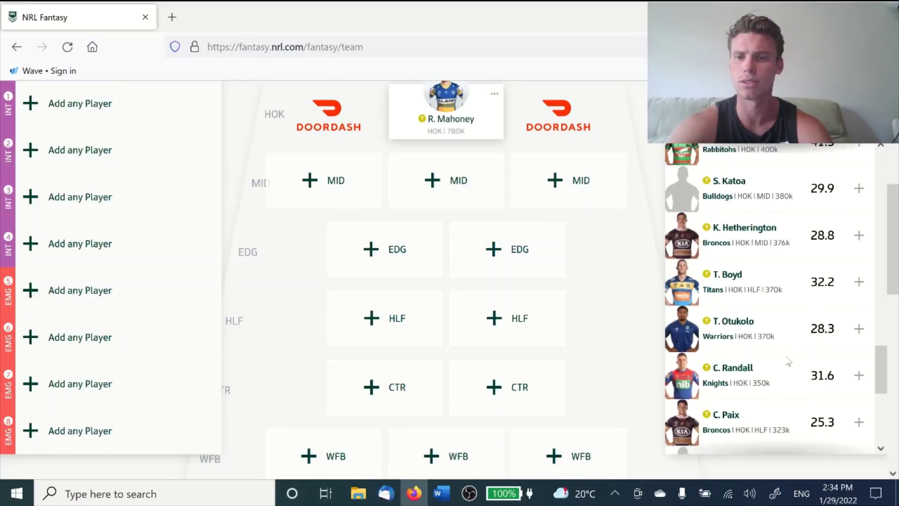
pyautogui.scroll(-1, 800, 302)
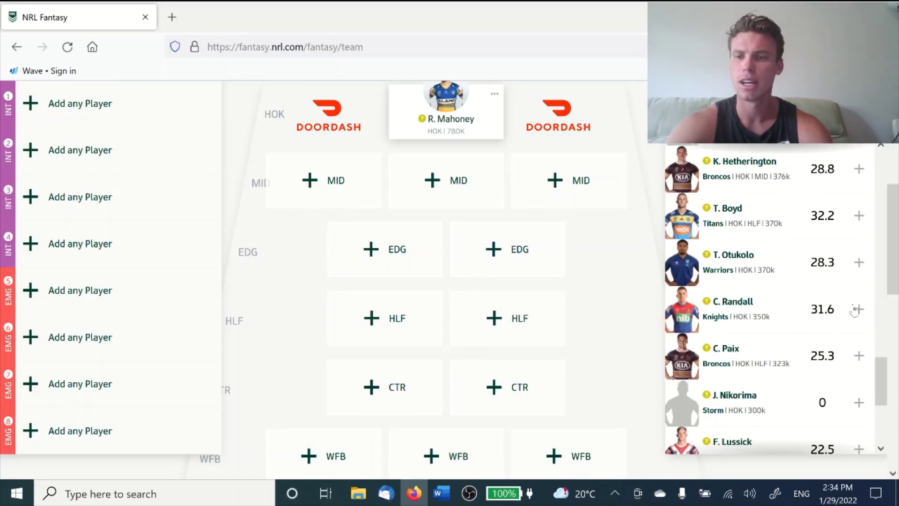
pyautogui.click(858, 309)
# - List the middle-position players in the pool, and add P. Haas of the Broncos to the first MID slot
pyautogui.scroll(2, 341, 206)
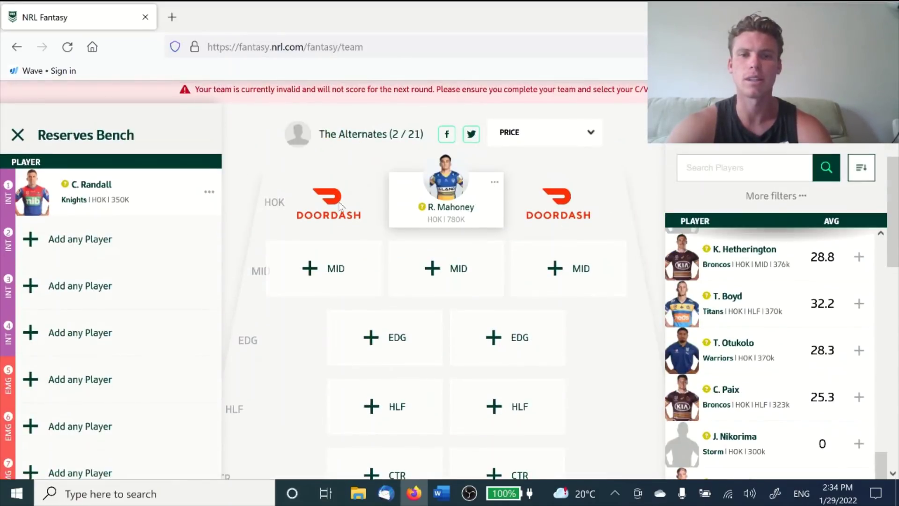
pyautogui.click(336, 269)
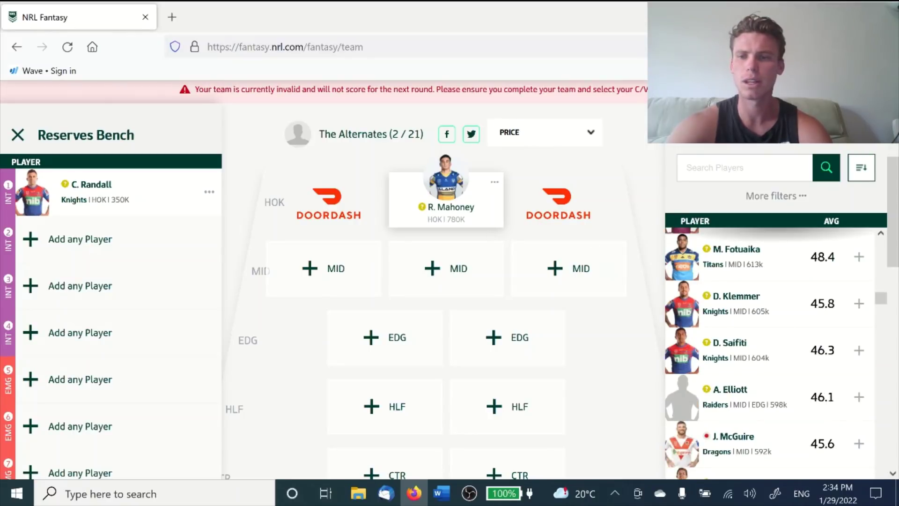
pyautogui.scroll(10, 771, 352)
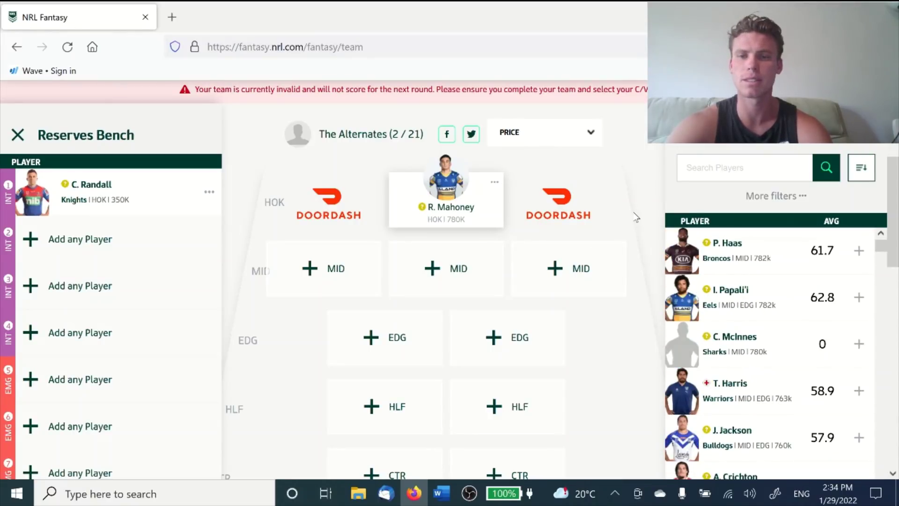
pyautogui.scroll(-3, 636, 216)
pyautogui.scroll(1, 636, 216)
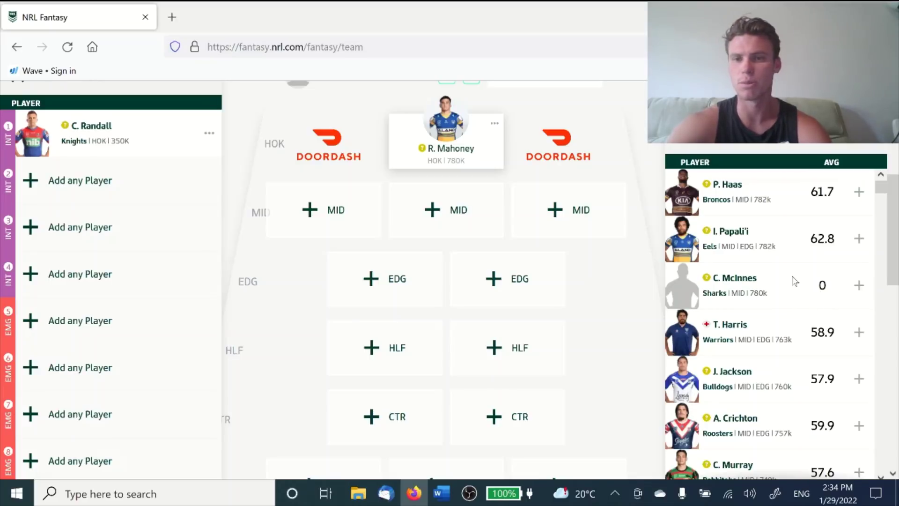
pyautogui.scroll(1, 798, 290)
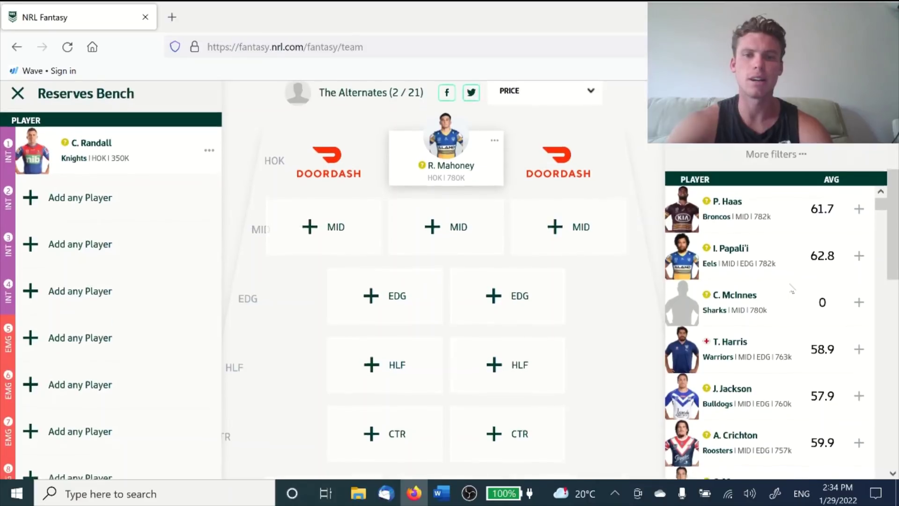
pyautogui.scroll(-1, 791, 289)
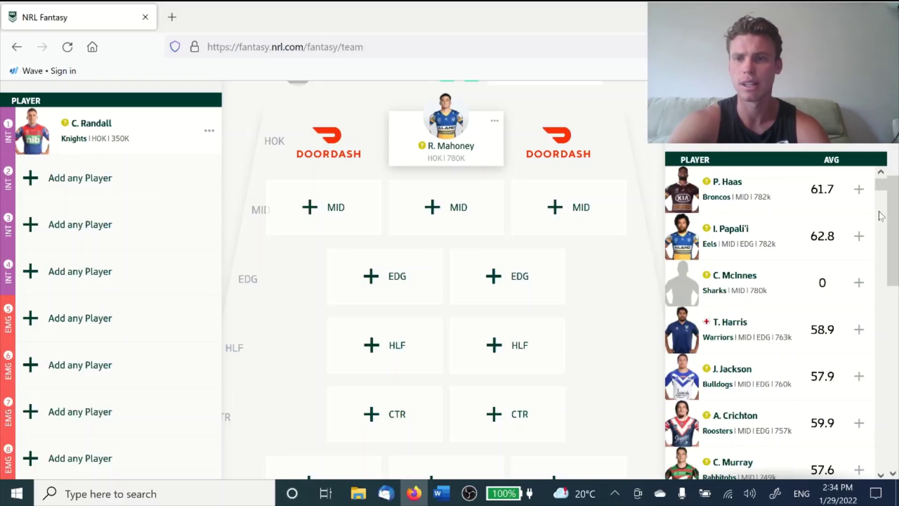
pyautogui.click(858, 190)
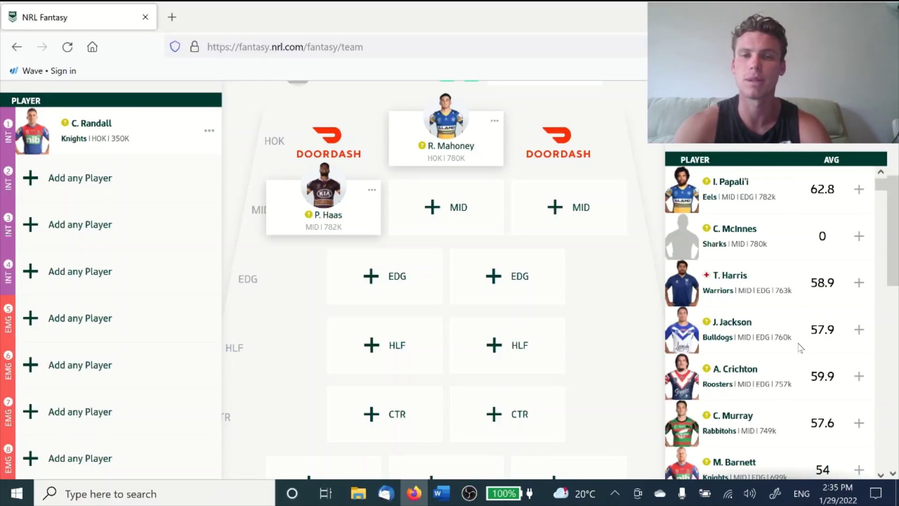
# - List the edge-position players in the pool, and add T. Pangai Junior of the Bulldogs to the first EDG slot
pyautogui.scroll(-1, 801, 349)
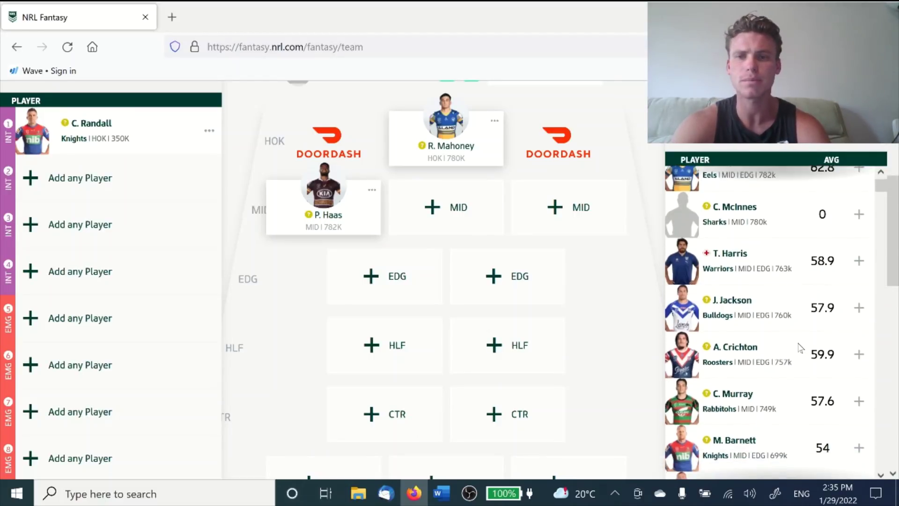
pyautogui.scroll(1, 801, 349)
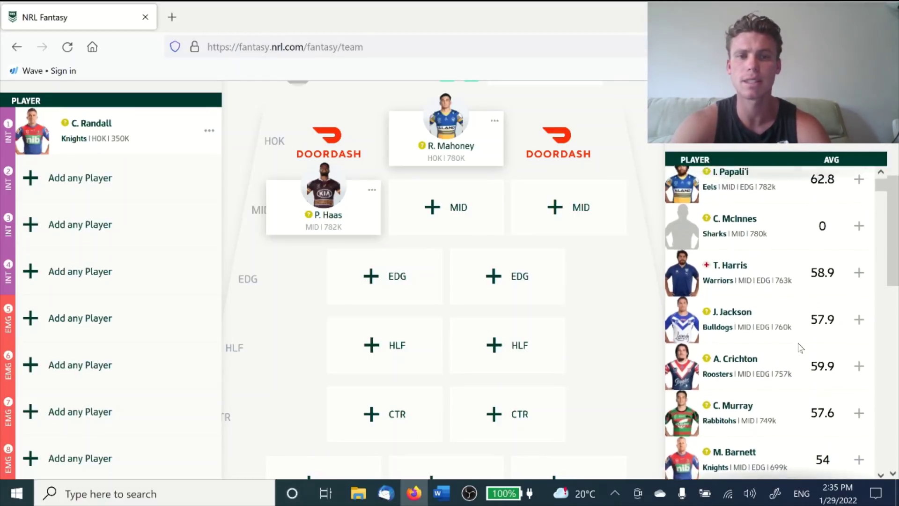
pyautogui.click(379, 291)
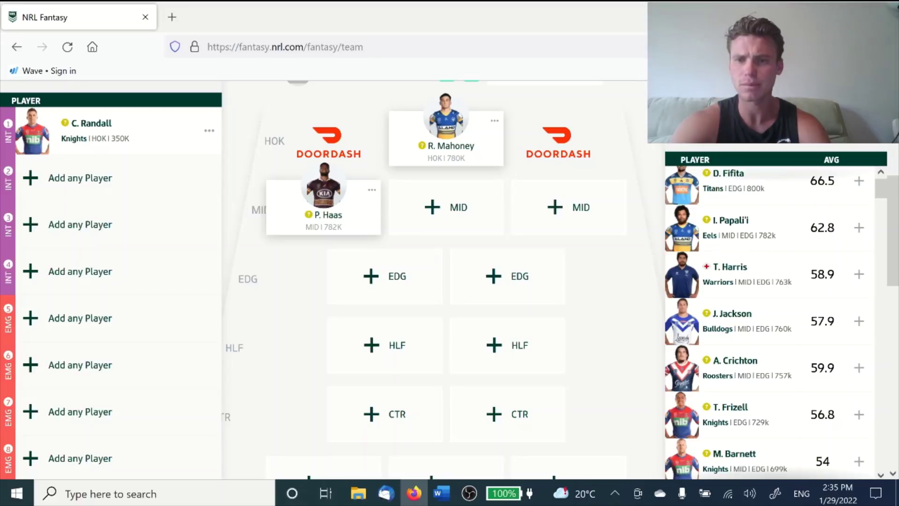
pyautogui.scroll(1, 760, 258)
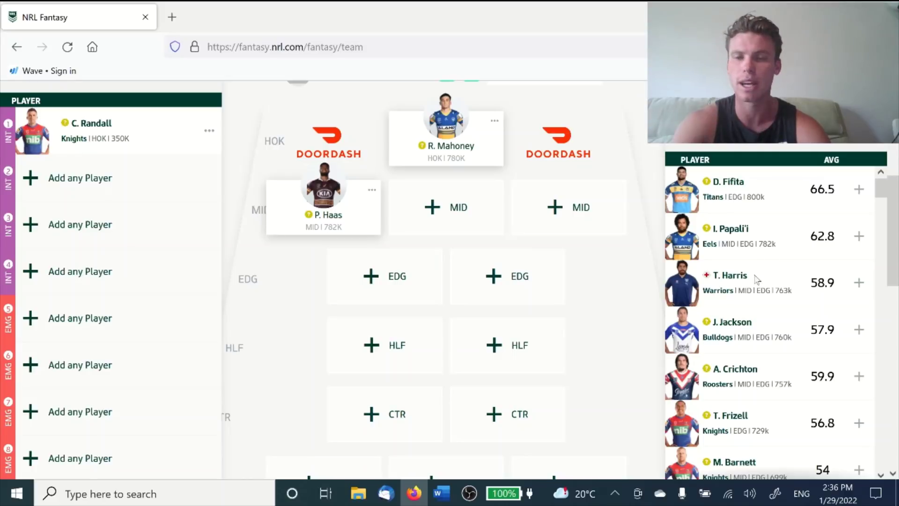
pyautogui.scroll(-2, 803, 298)
pyautogui.scroll(2, 803, 298)
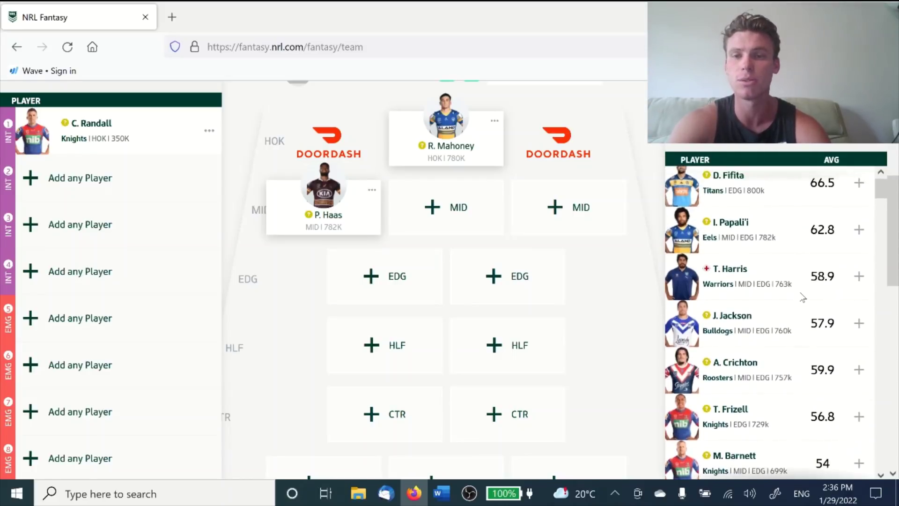
pyautogui.scroll(-1, 803, 297)
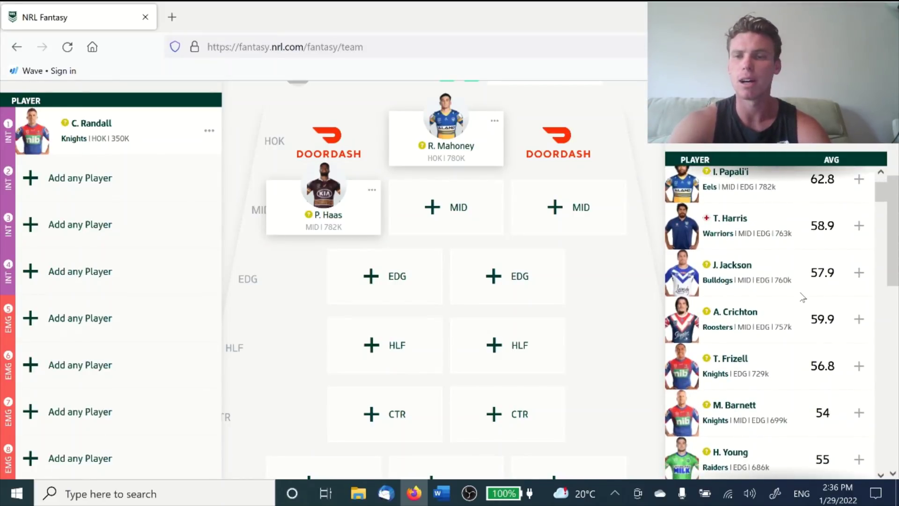
pyautogui.scroll(-2, 803, 298)
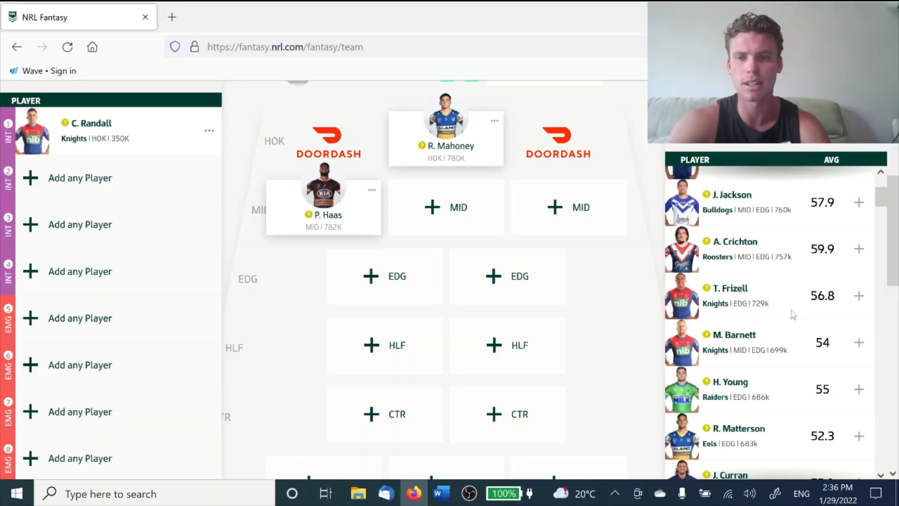
pyautogui.scroll(-5, 804, 323)
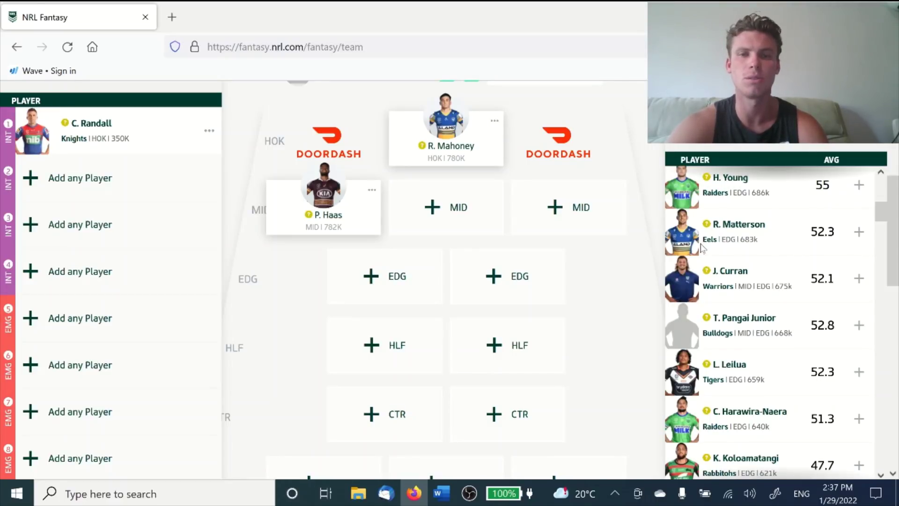
pyautogui.click(859, 325)
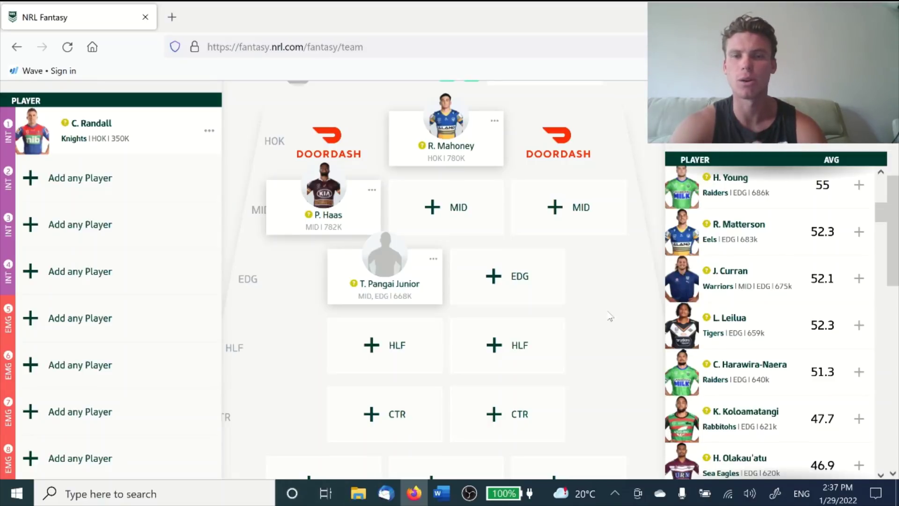
# - Add N. Cleary of the Panthers from the halves in the player pool to the first HLF slot, and make him captain
pyautogui.scroll(5, 744, 307)
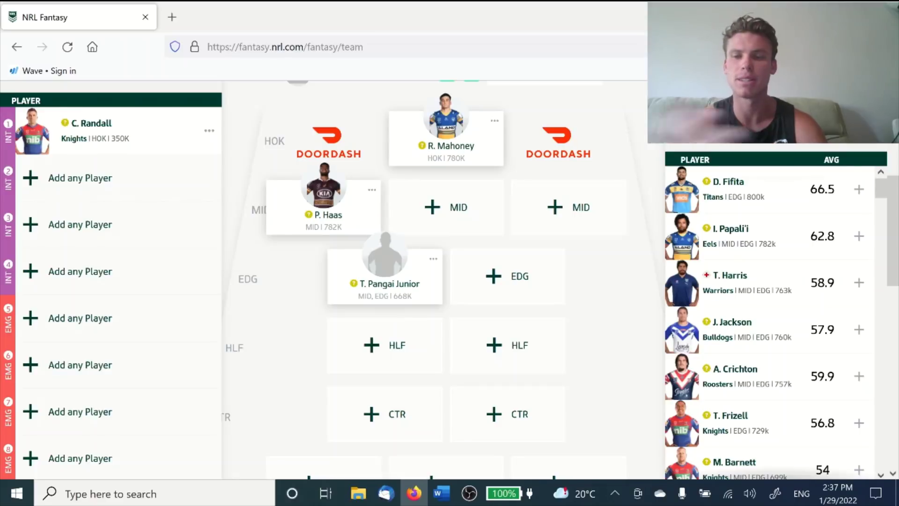
pyautogui.scroll(-12, 776, 323)
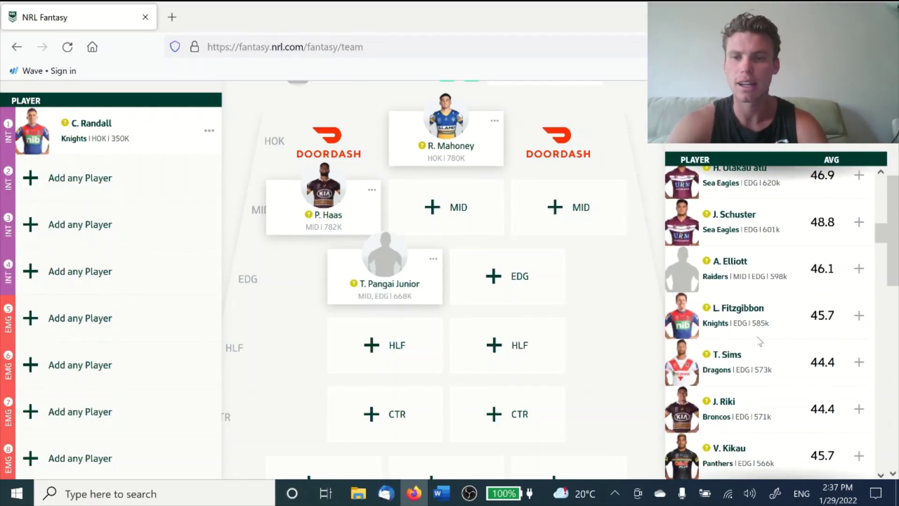
pyautogui.scroll(-6, 760, 342)
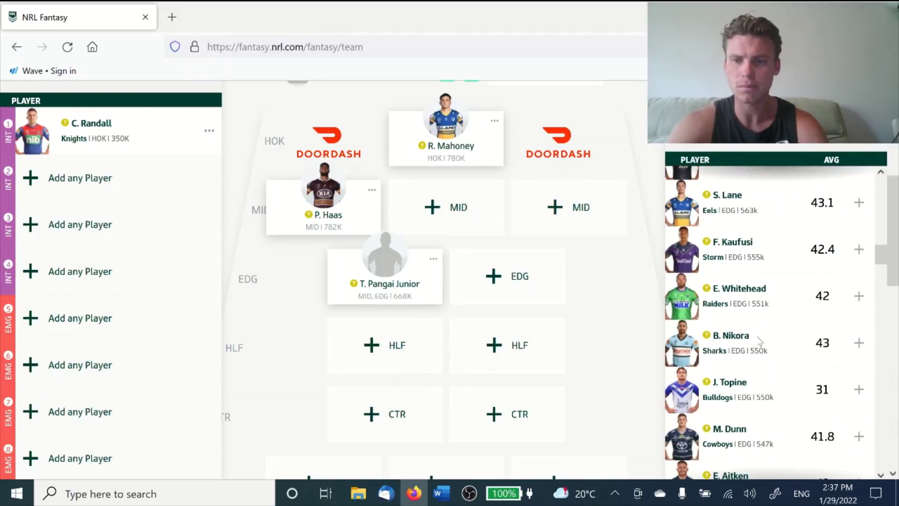
pyautogui.scroll(-10, 759, 309)
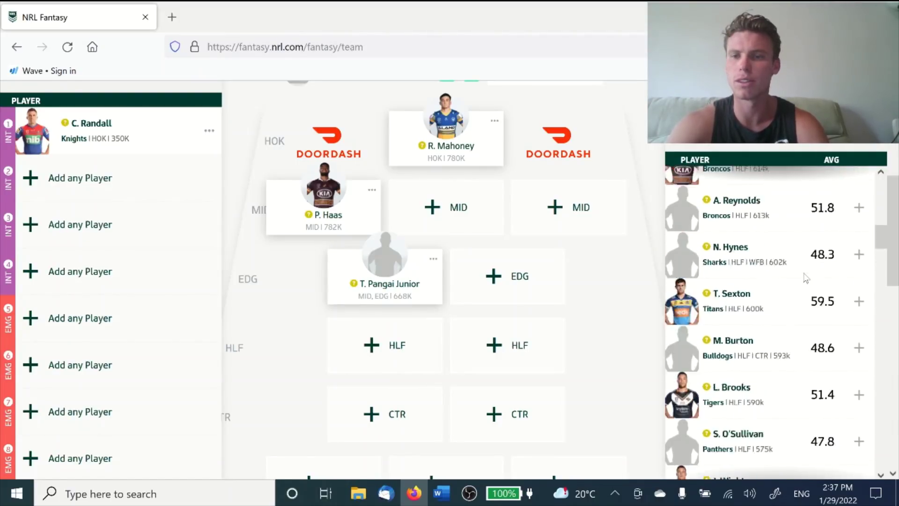
pyautogui.scroll(5, 807, 278)
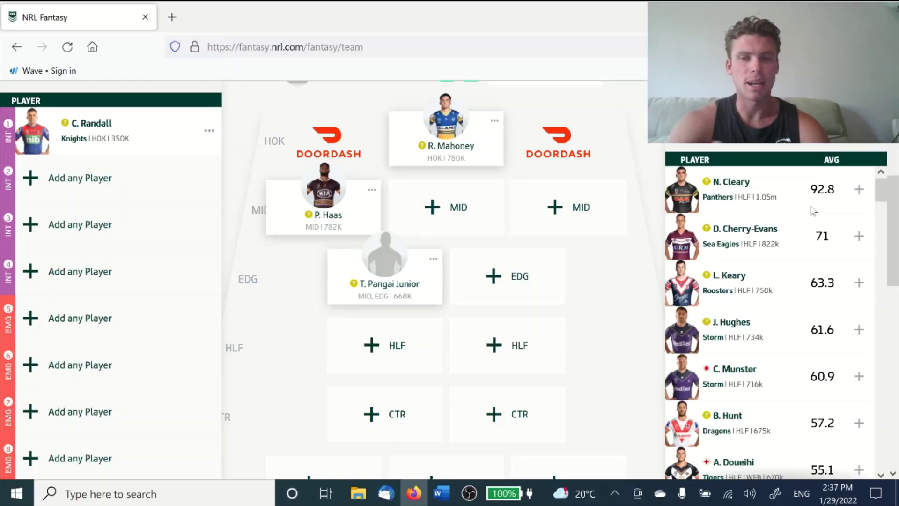
pyautogui.click(859, 191)
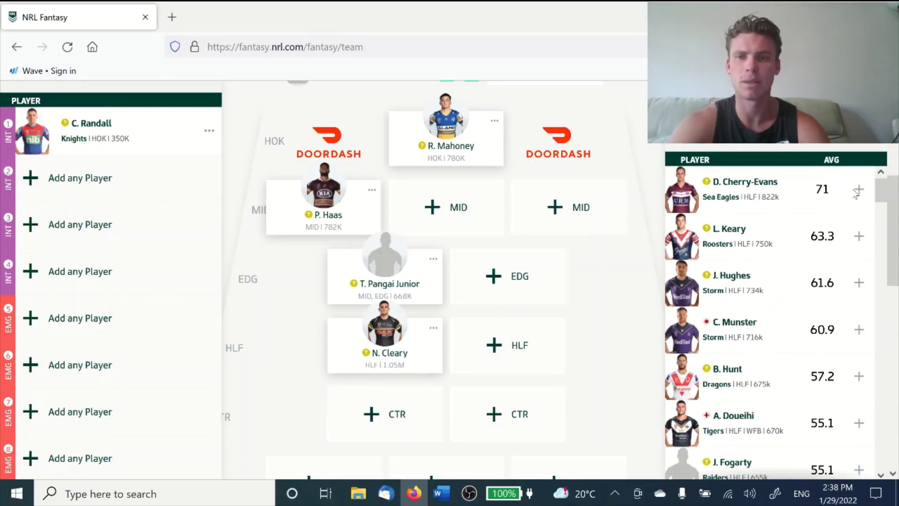
pyautogui.click(433, 333)
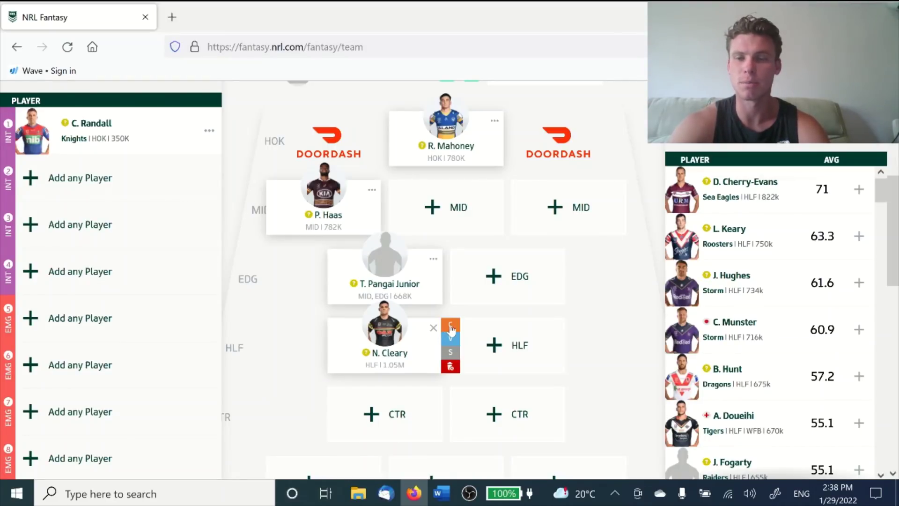
pyautogui.click(451, 327)
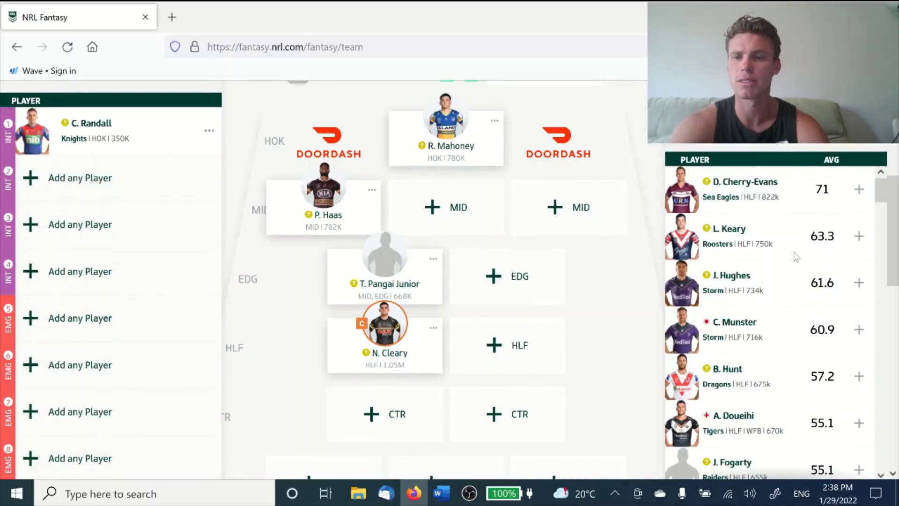
# - List the centres in the player pool, and add E. Aitken of the Warriors to the first CTR slot
pyautogui.click(392, 417)
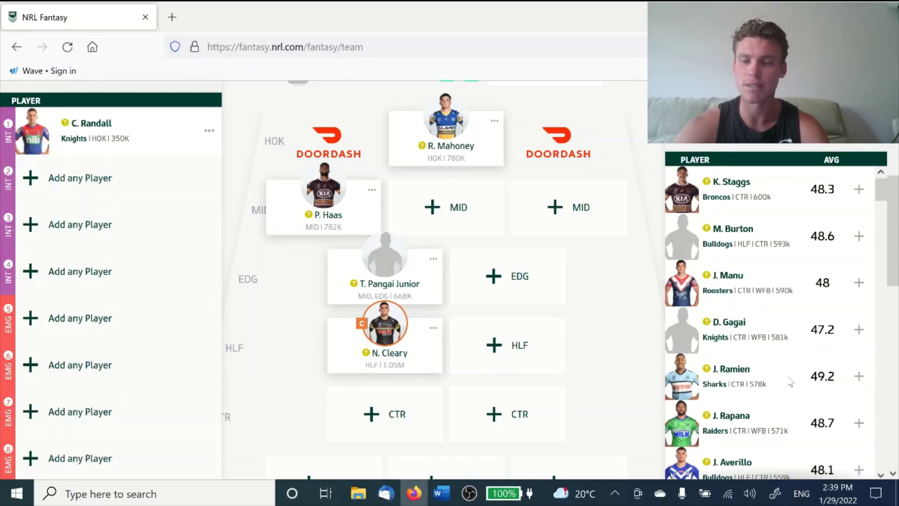
pyautogui.scroll(-3, 791, 383)
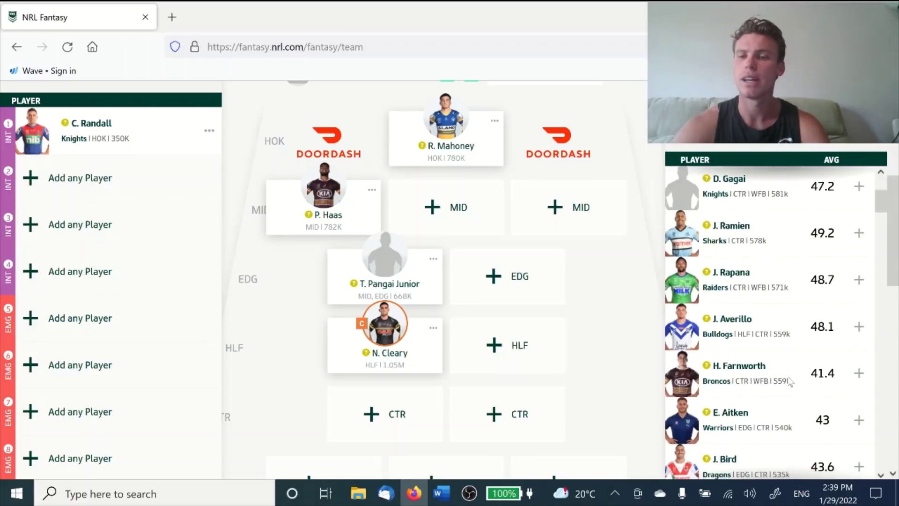
pyautogui.scroll(-3, 791, 383)
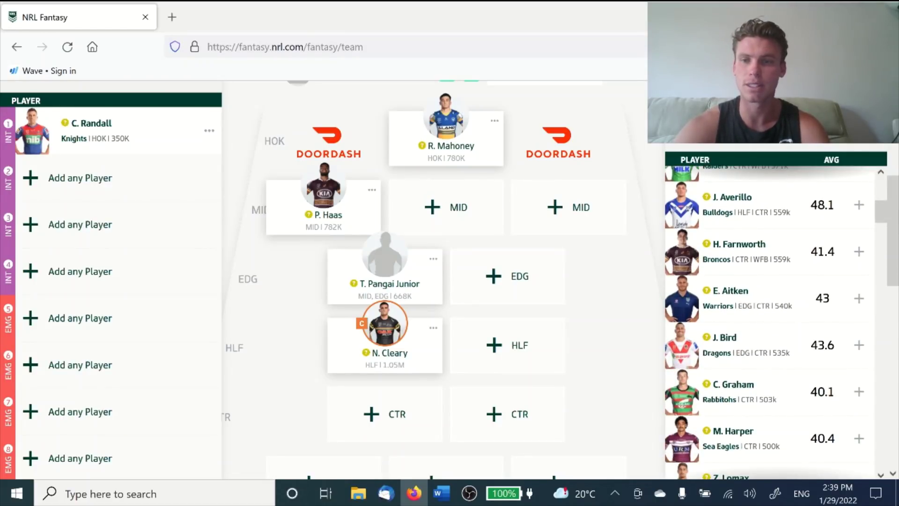
pyautogui.scroll(5, 793, 261)
pyautogui.scroll(1, 792, 261)
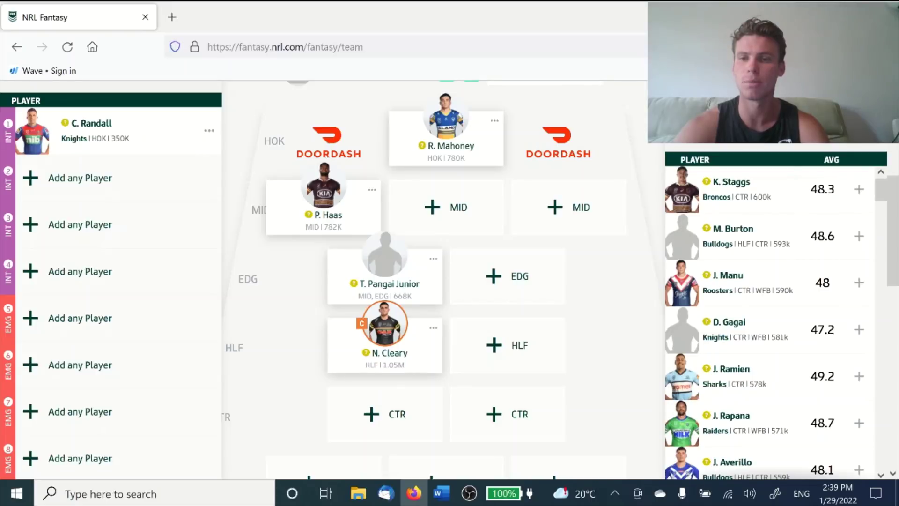
pyautogui.scroll(-4, 792, 403)
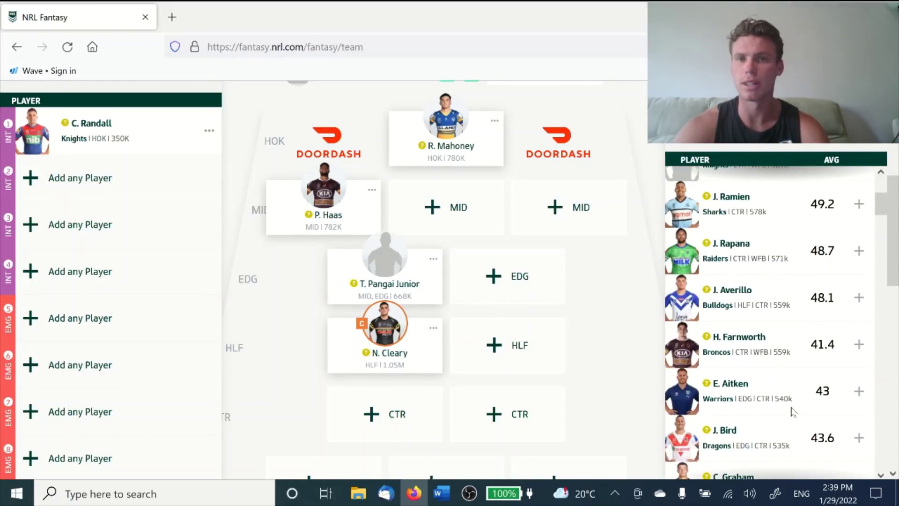
pyautogui.scroll(-2, 792, 412)
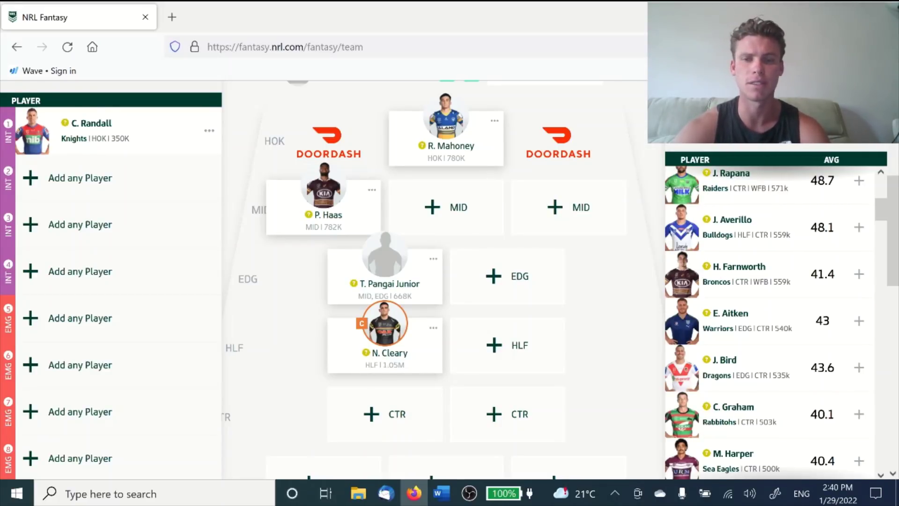
pyautogui.click(859, 321)
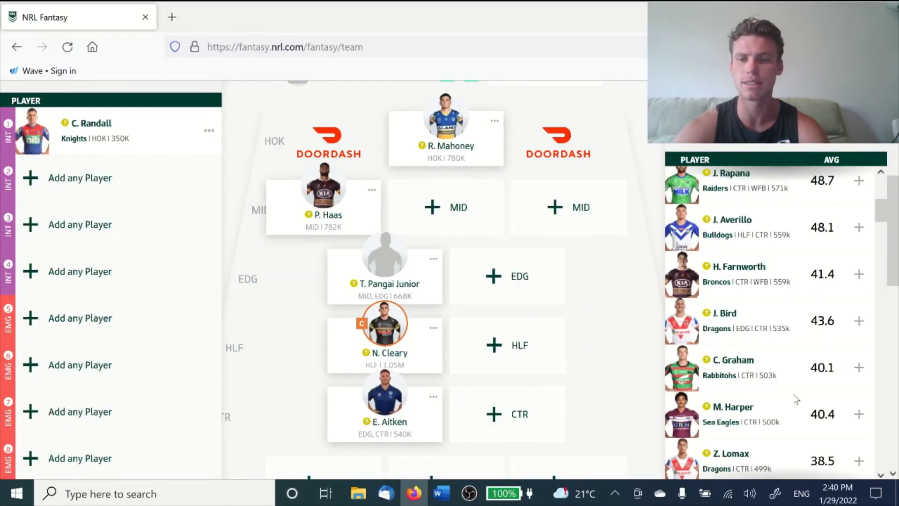
# - List the wing/fullback players in the pool, and add R. Papenhuyzen of the Storm to the first WFB slot
pyautogui.scroll(-2, 538, 304)
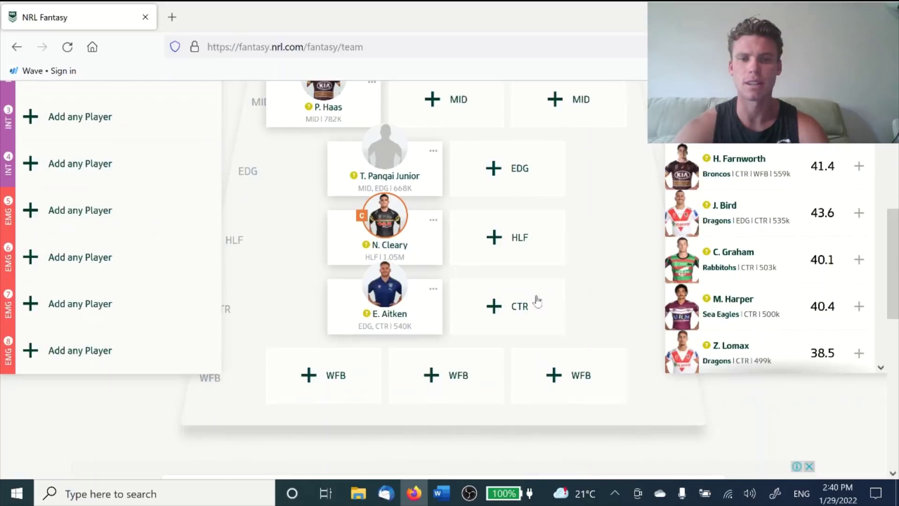
pyautogui.click(320, 374)
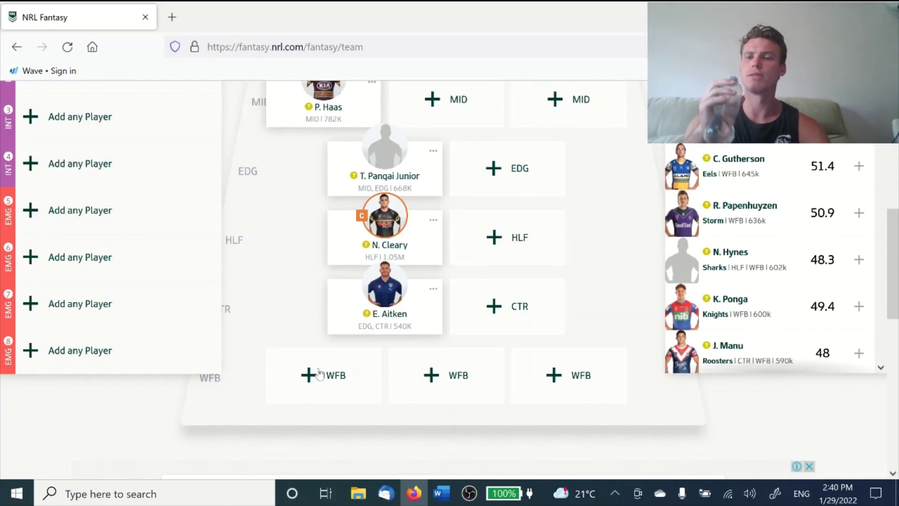
pyautogui.scroll(5, 710, 286)
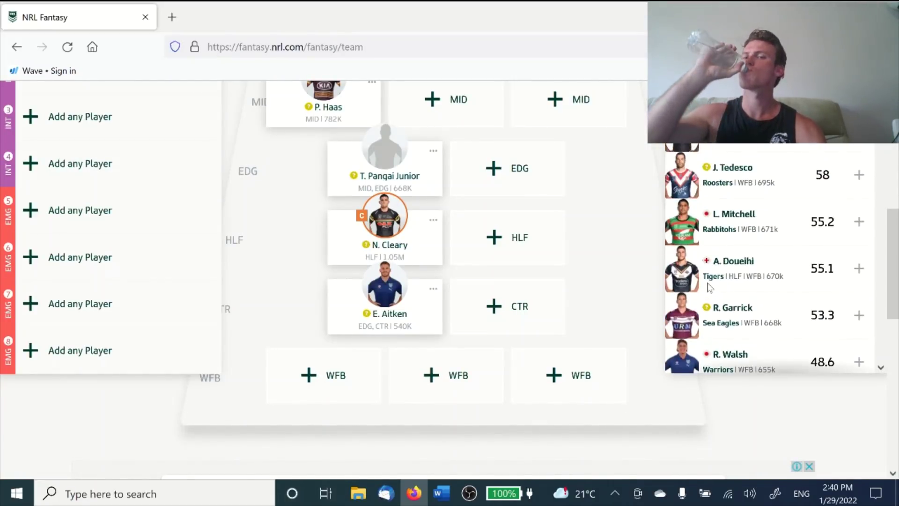
pyautogui.scroll(3, 751, 195)
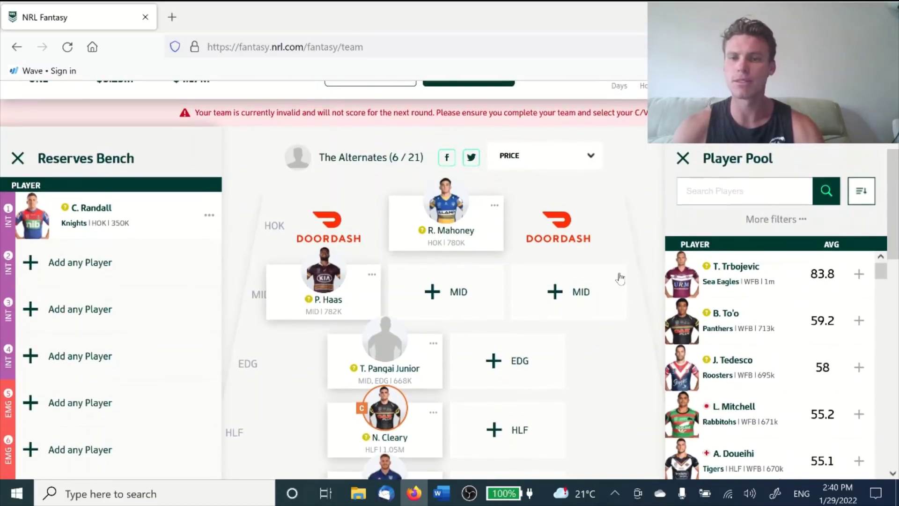
pyautogui.scroll(-3, 651, 294)
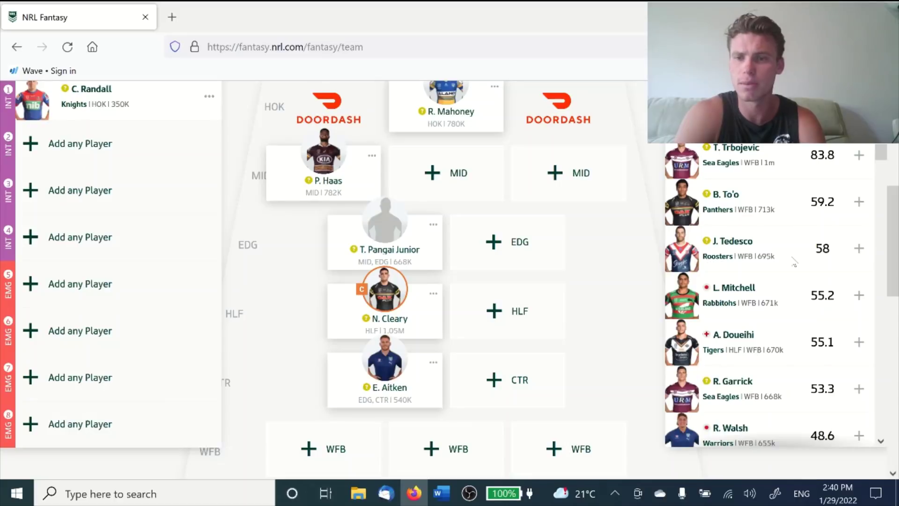
pyautogui.scroll(-1, 795, 264)
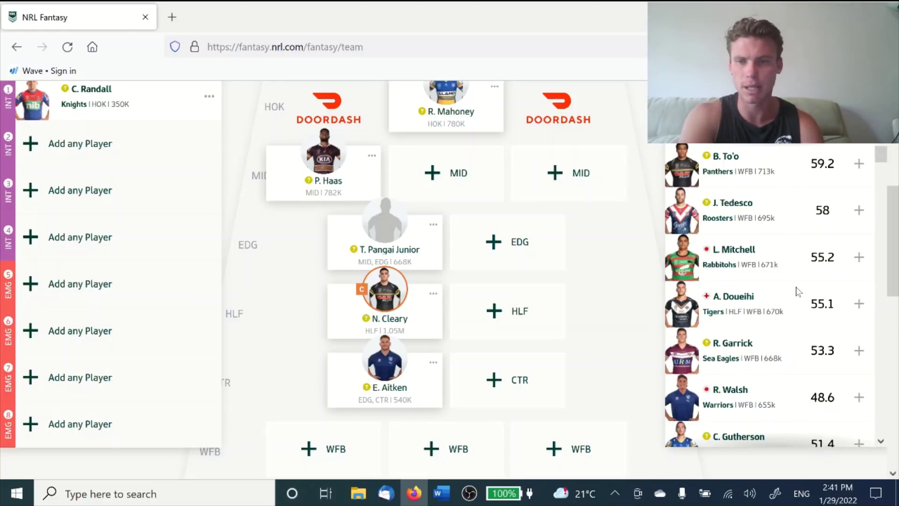
pyautogui.scroll(-3, 799, 292)
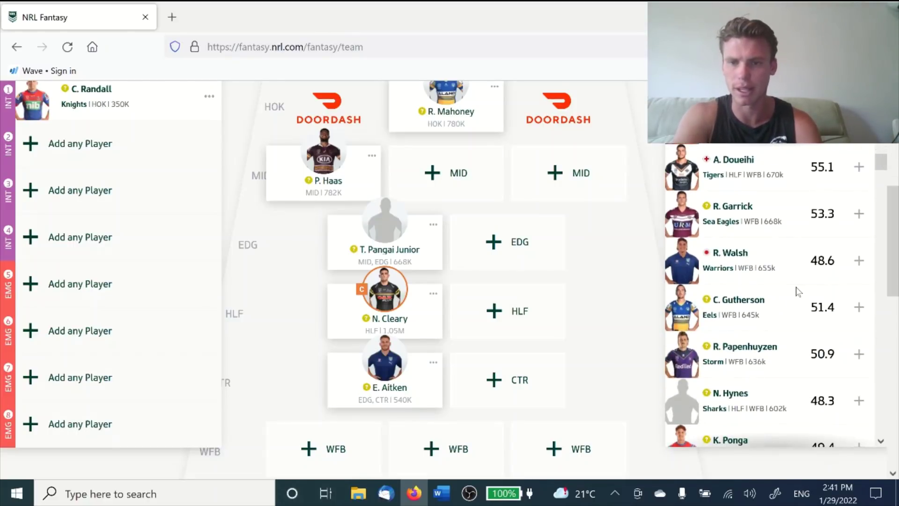
pyautogui.scroll(-2, 799, 292)
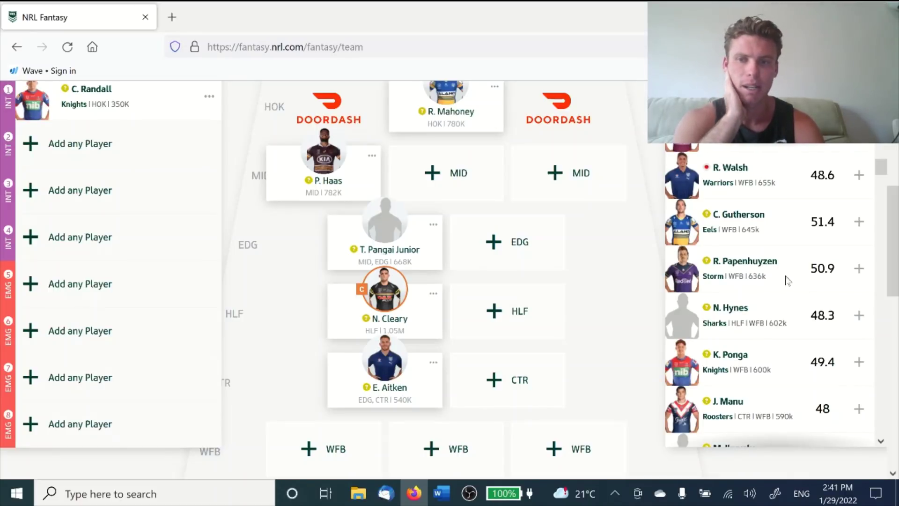
pyautogui.scroll(5, 787, 281)
pyautogui.scroll(1, 785, 281)
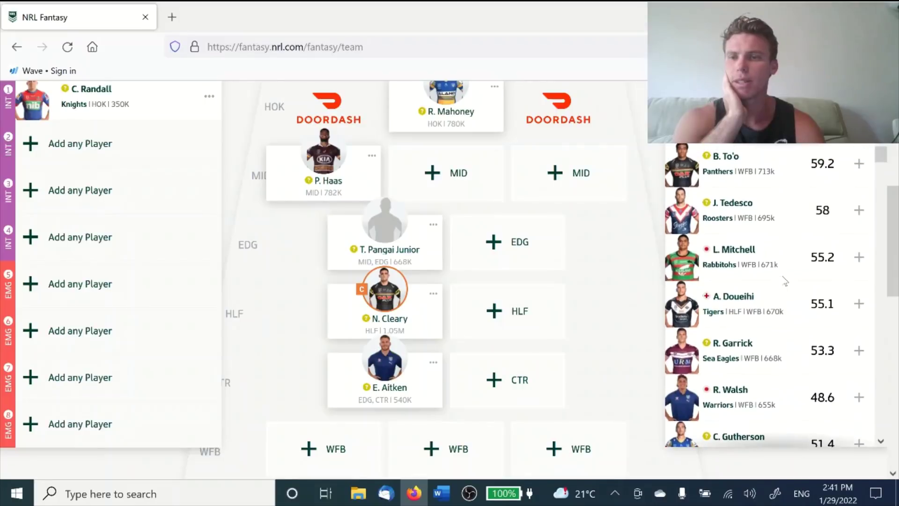
pyautogui.scroll(-4, 785, 281)
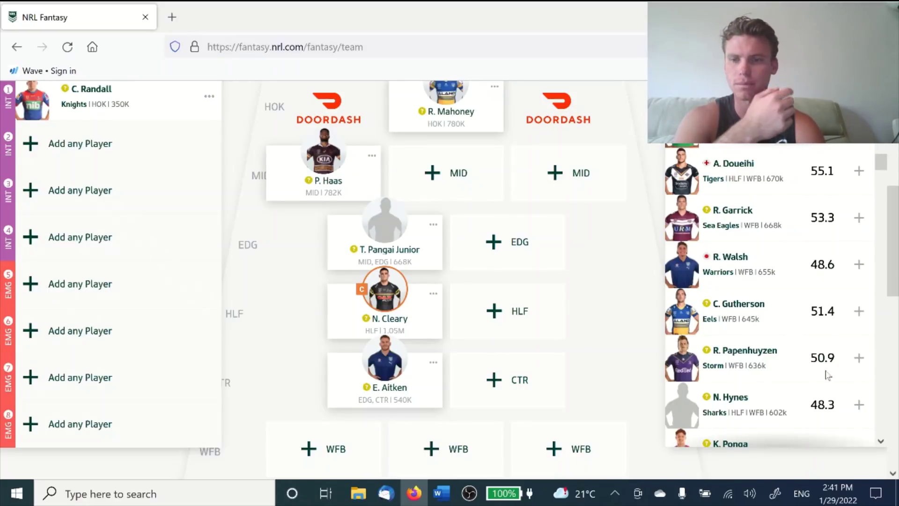
pyautogui.click(860, 359)
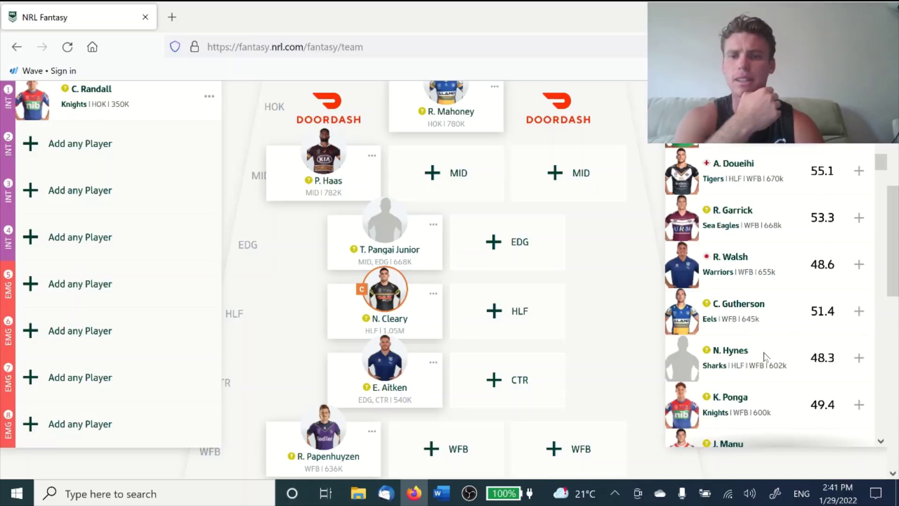
# - List the centres in the player pool, and add R. Berry of the Warriors to the second CTR slot
pyautogui.scroll(-2, 787, 346)
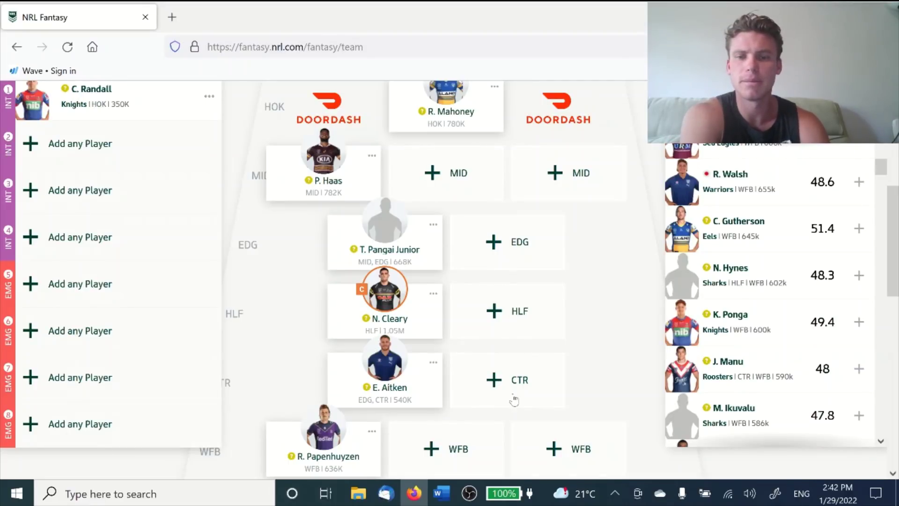
pyautogui.scroll(-5, 793, 305)
pyautogui.scroll(-2, 828, 265)
pyautogui.scroll(-5, 827, 265)
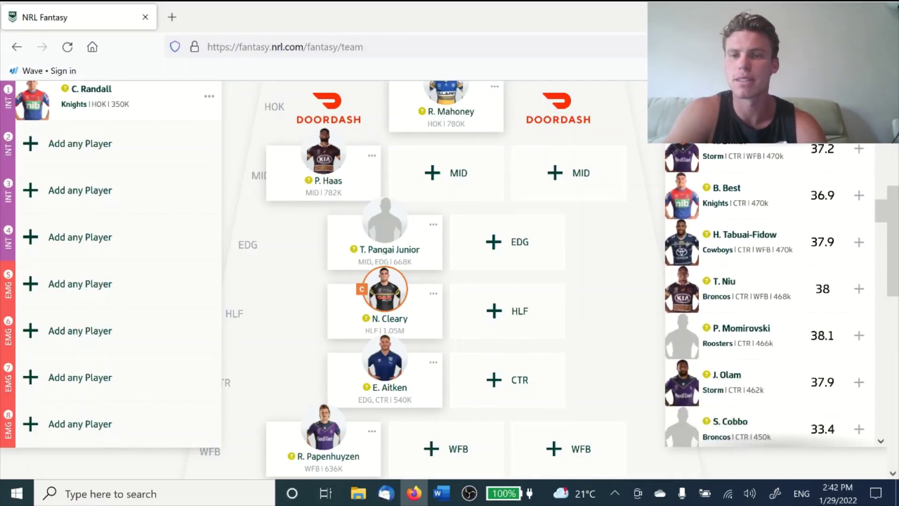
pyautogui.scroll(-2, 827, 265)
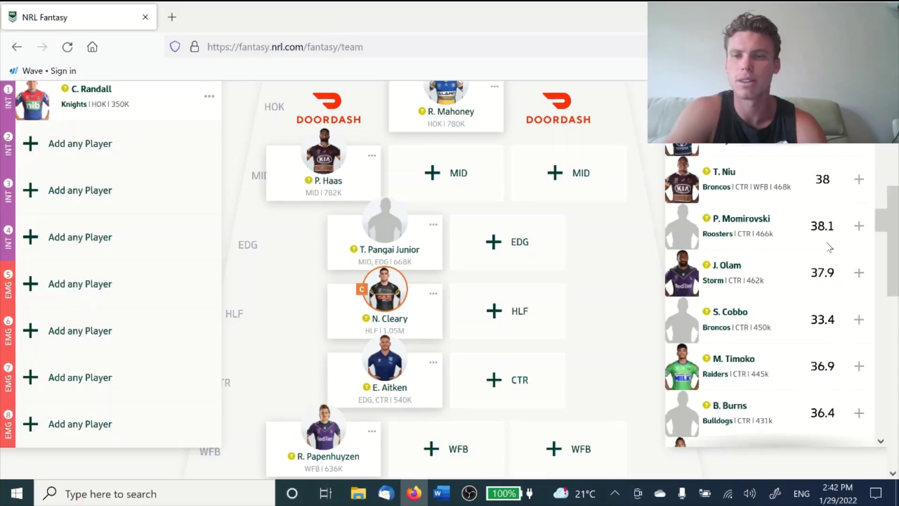
pyautogui.scroll(-8, 829, 250)
pyautogui.scroll(-15, 828, 251)
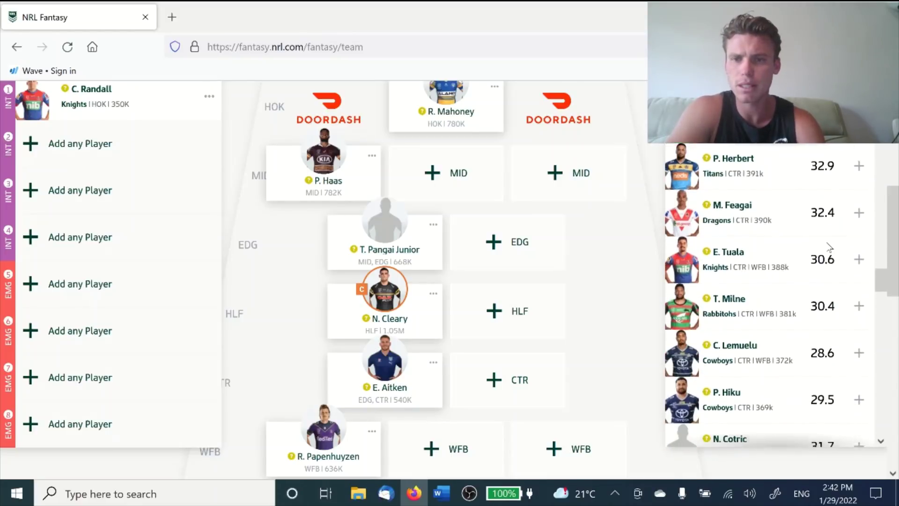
pyautogui.scroll(-1, 829, 247)
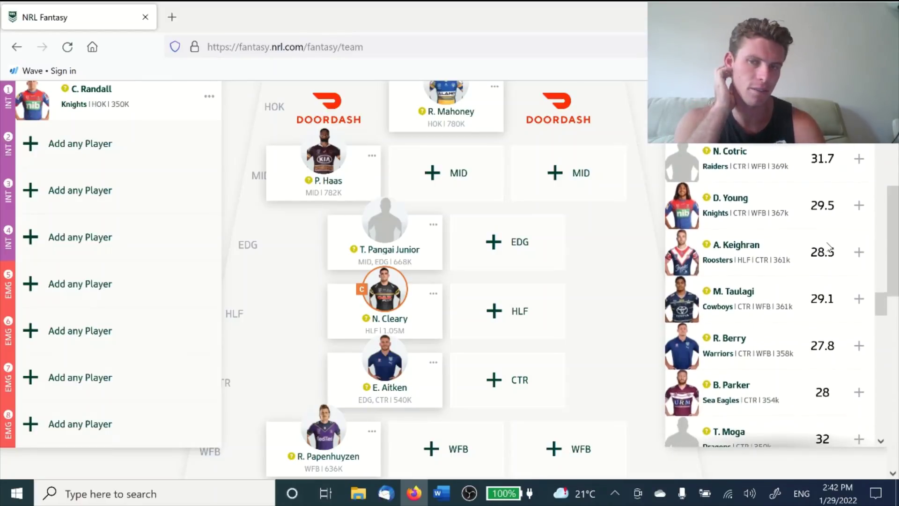
pyautogui.scroll(-3, 828, 248)
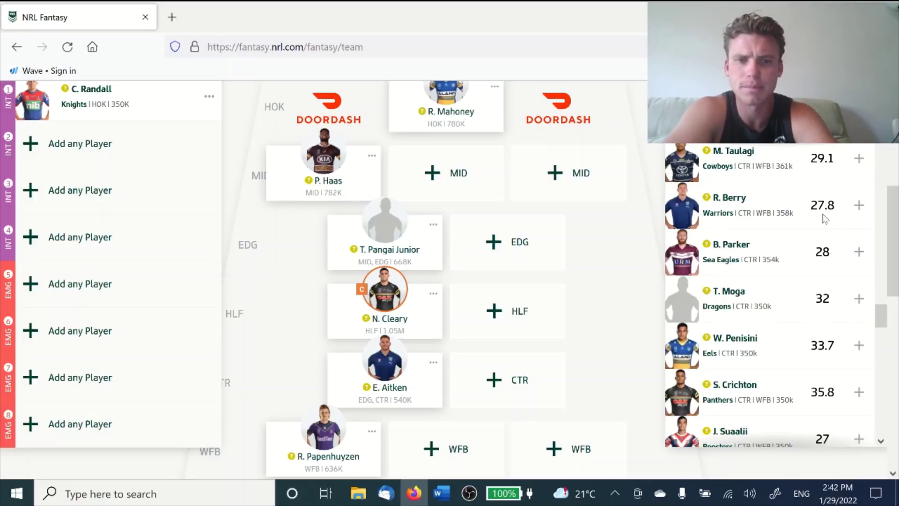
pyautogui.click(859, 206)
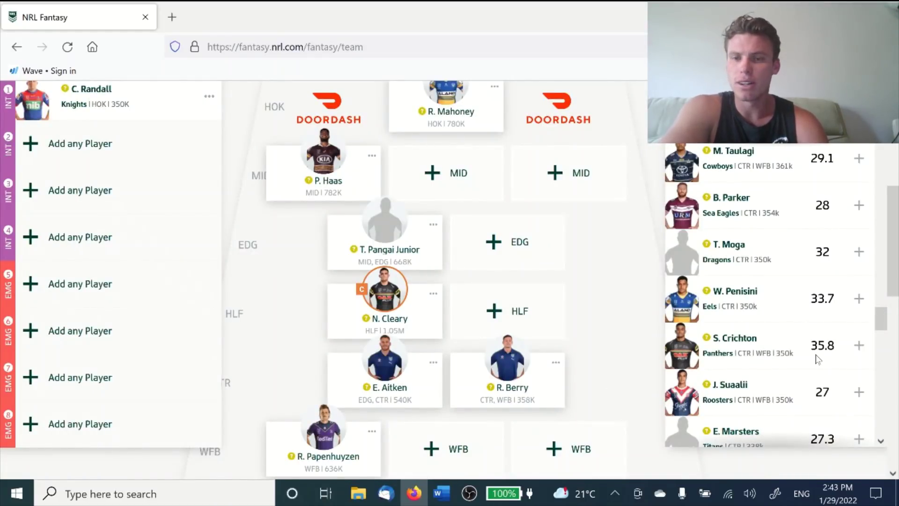
# - List the wing/fullback players in the pool, and add S. Crichton of the Panthers to the second WFB slot
pyautogui.scroll(-5, 818, 359)
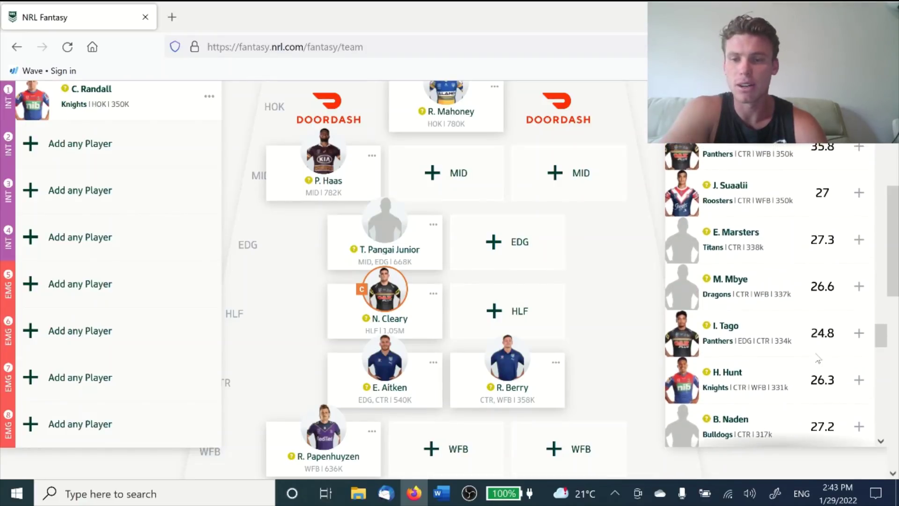
pyautogui.scroll(-3, 791, 340)
pyautogui.scroll(-2, 792, 340)
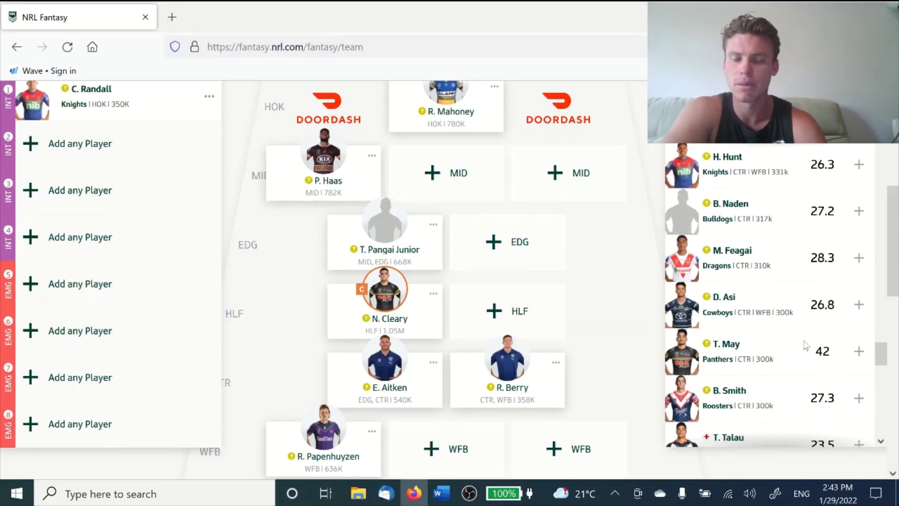
pyautogui.scroll(1, 791, 328)
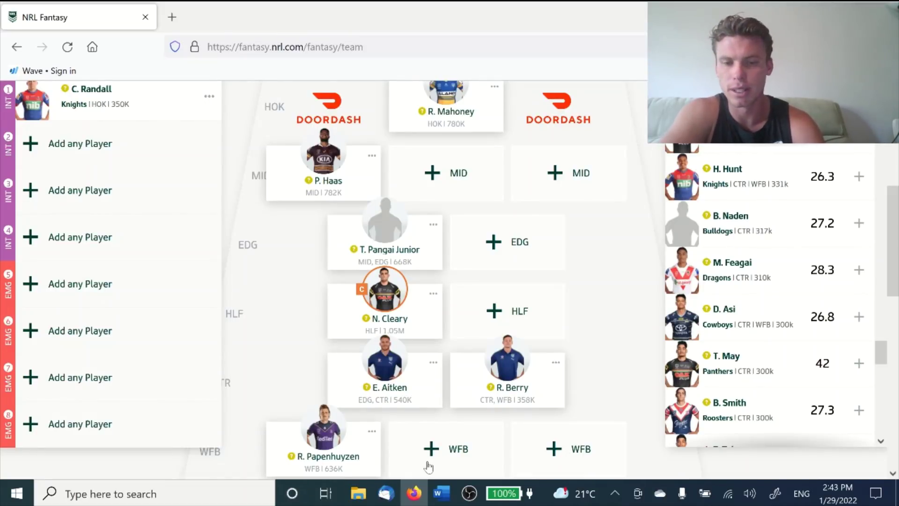
pyautogui.click(459, 456)
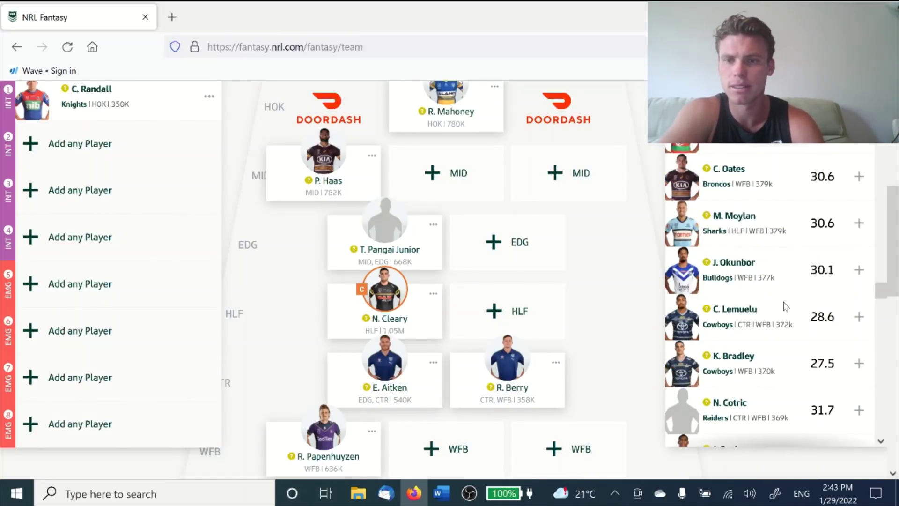
pyautogui.scroll(-3, 786, 306)
pyautogui.scroll(-3, 786, 307)
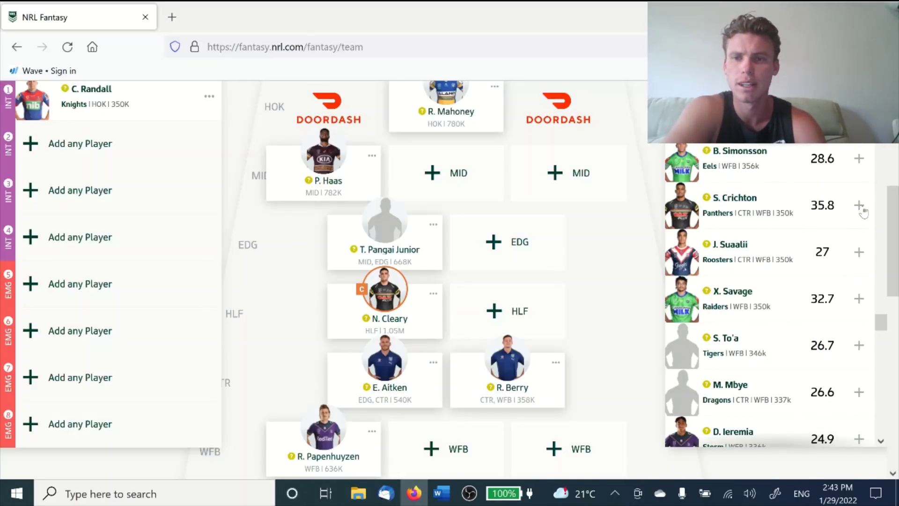
pyautogui.click(860, 206)
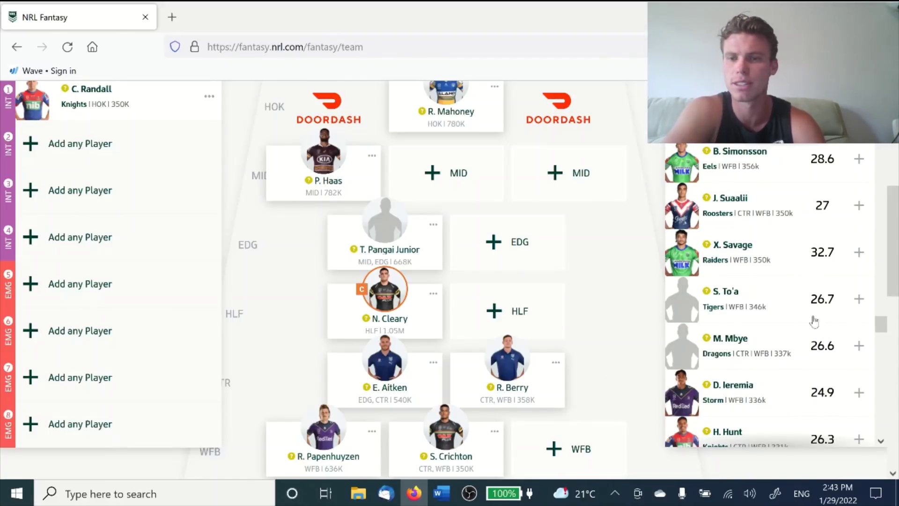
# - List players of all positions in the pool, and add W. Penisini of the Eels to the second interchange slot
pyautogui.scroll(10, 814, 321)
pyautogui.scroll(-8, 797, 323)
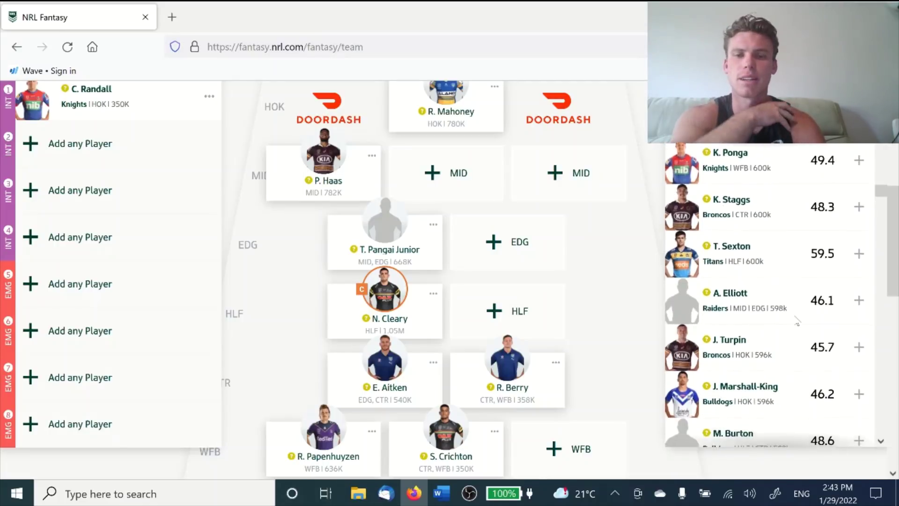
pyautogui.scroll(-15, 797, 322)
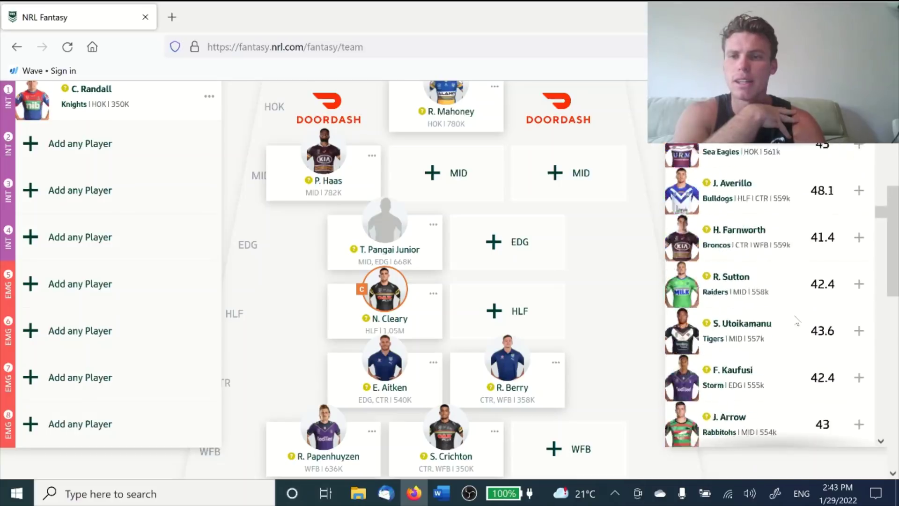
pyautogui.scroll(-15, 798, 323)
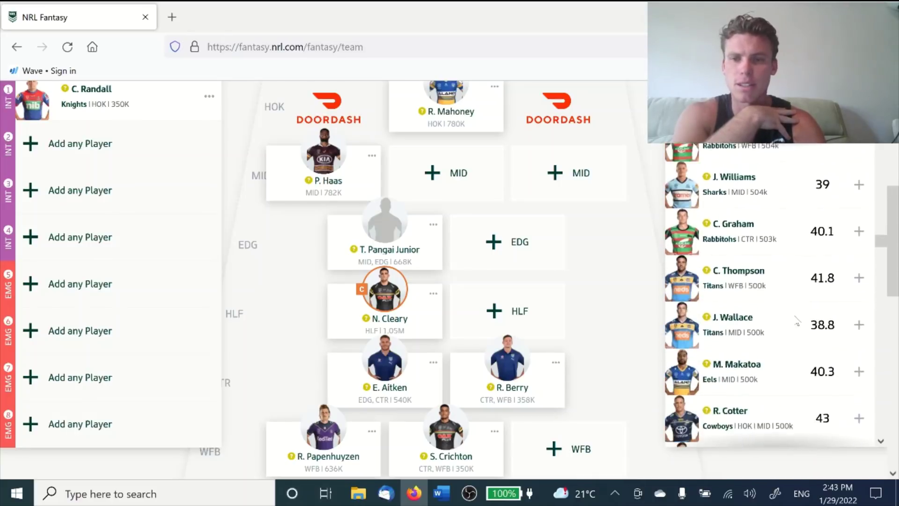
pyautogui.scroll(-15, 798, 322)
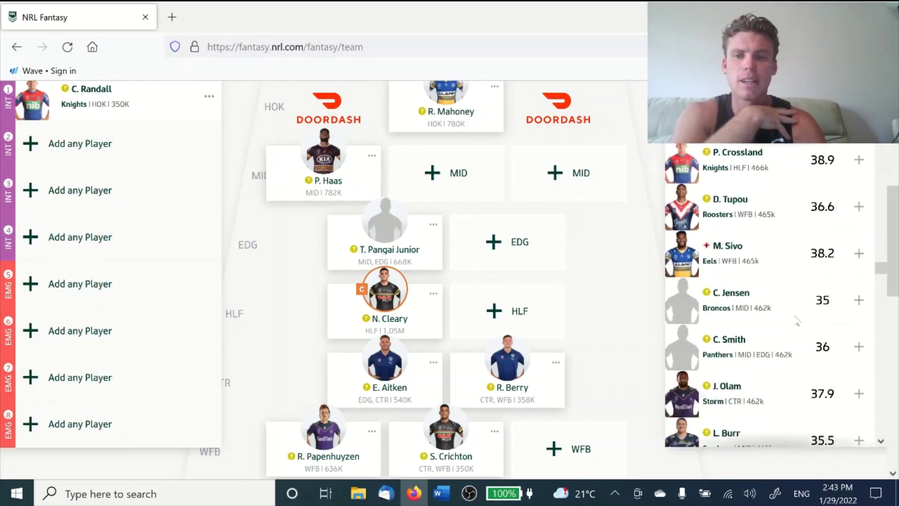
pyautogui.scroll(-15, 798, 323)
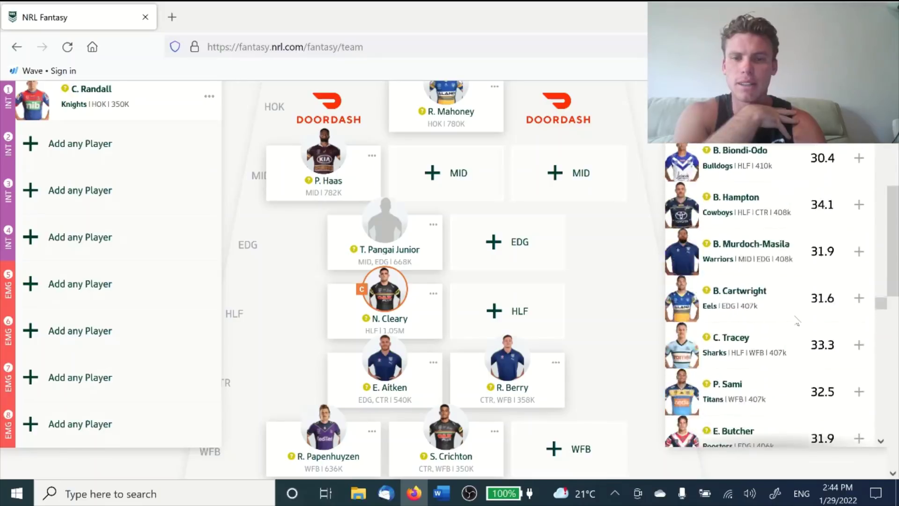
pyautogui.scroll(-15, 798, 322)
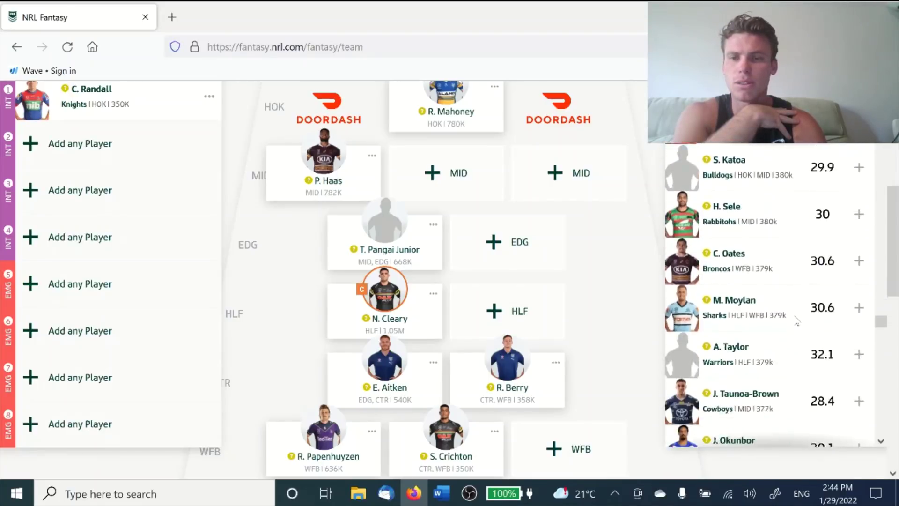
pyautogui.scroll(-7, 798, 322)
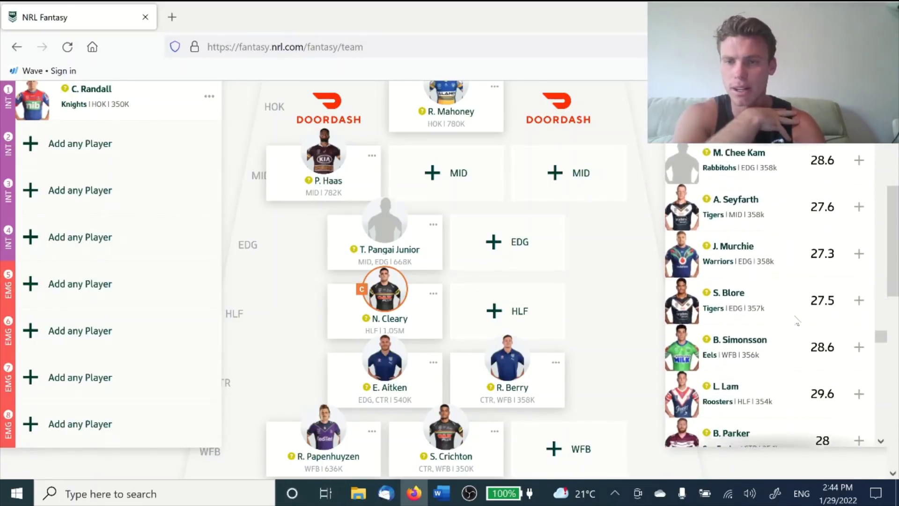
pyautogui.scroll(-4, 797, 322)
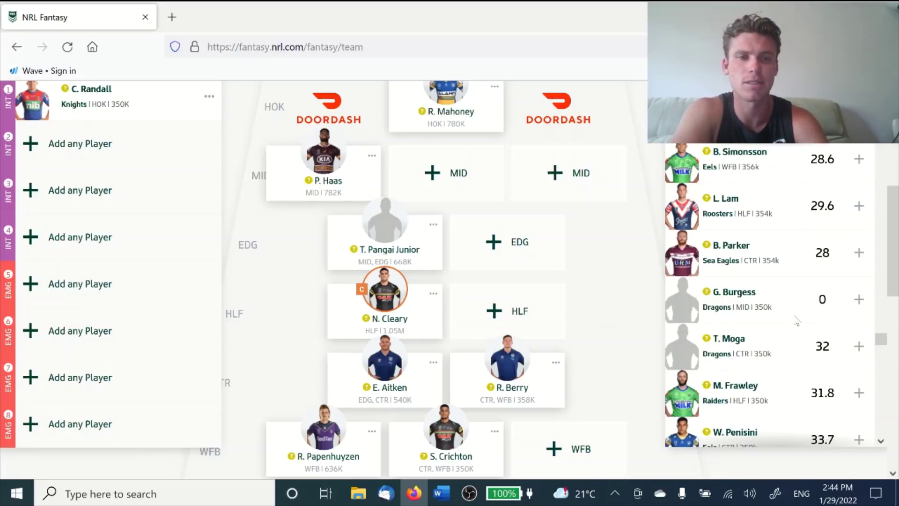
pyautogui.scroll(-3, 796, 321)
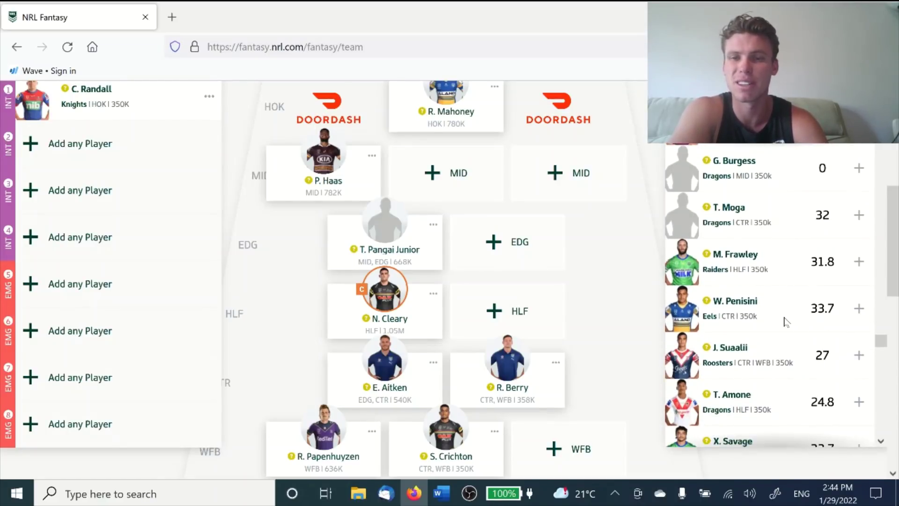
pyautogui.click(859, 310)
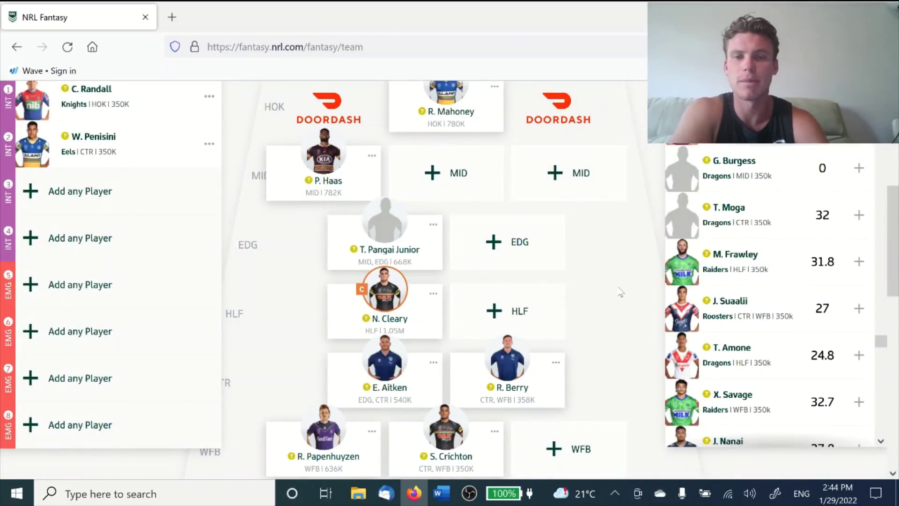
# - List the edge-position players in the pool, and add J. Bird of the Dragons to the second EDG slot
pyautogui.scroll(2, 621, 293)
pyautogui.scroll(-1, 620, 292)
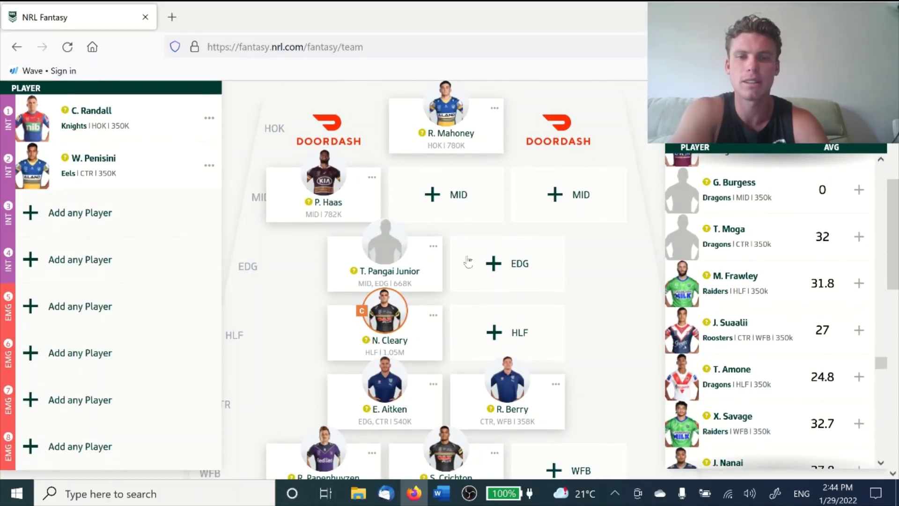
pyautogui.click(468, 263)
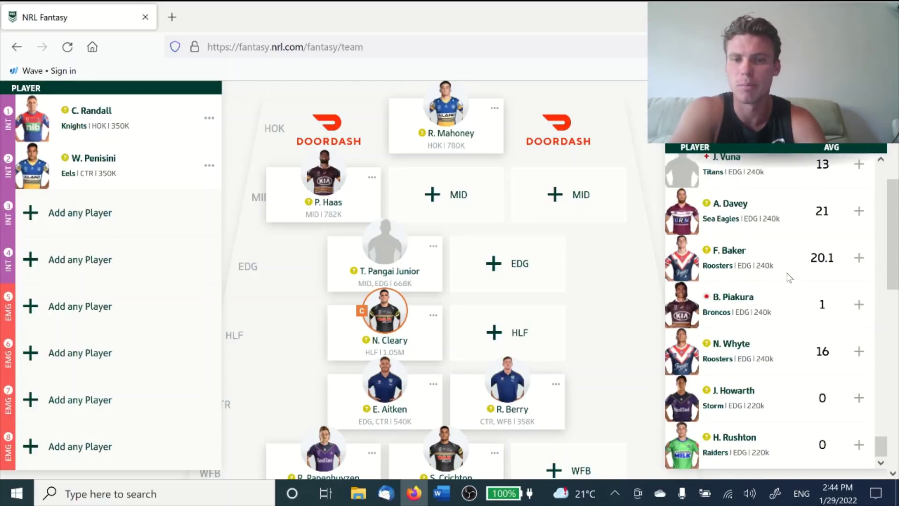
pyautogui.scroll(3, 790, 277)
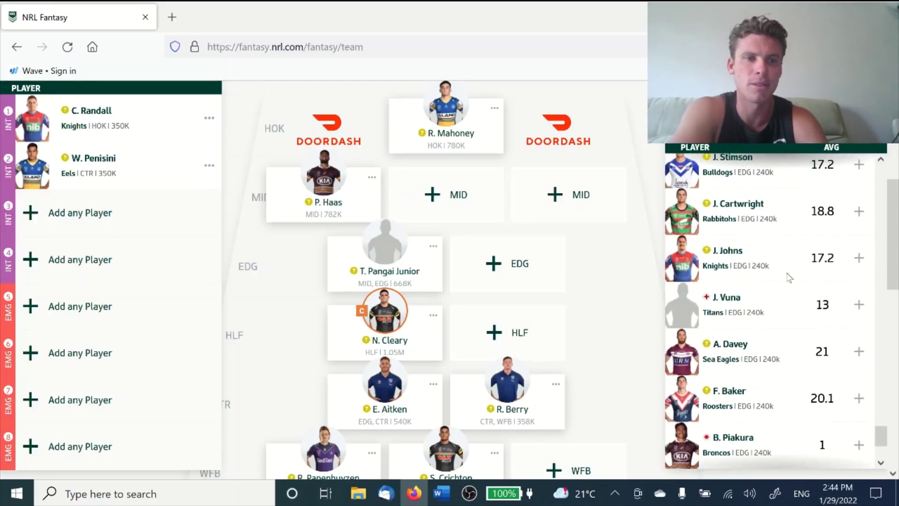
pyautogui.scroll(-2, 584, 283)
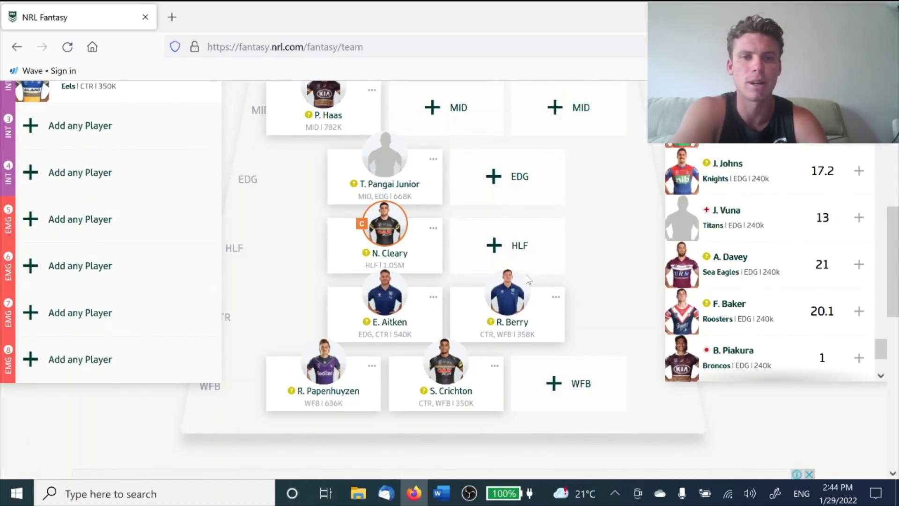
pyautogui.scroll(2, 608, 237)
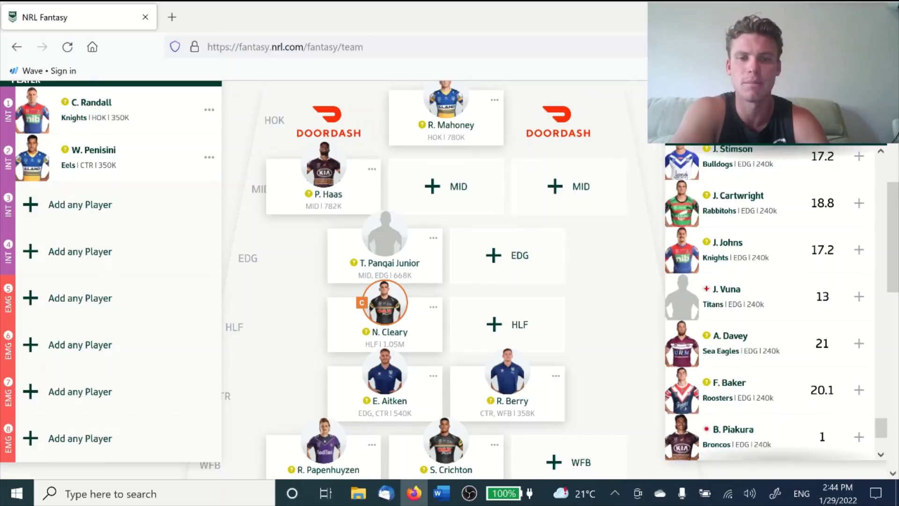
pyautogui.scroll(1, 799, 303)
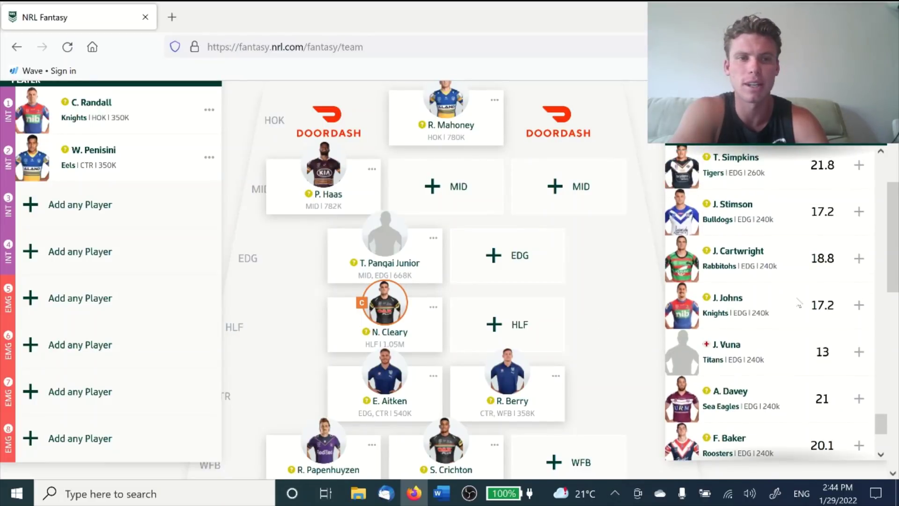
pyautogui.scroll(10, 799, 304)
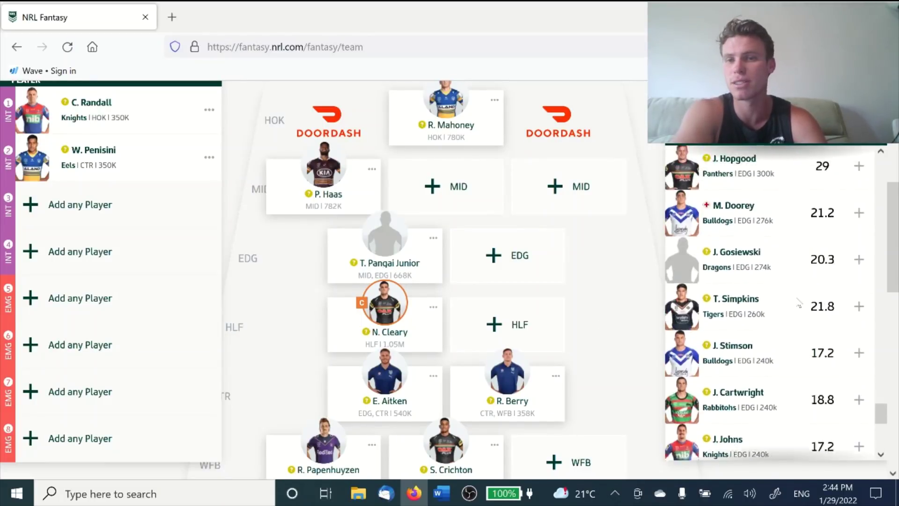
pyautogui.scroll(5, 799, 303)
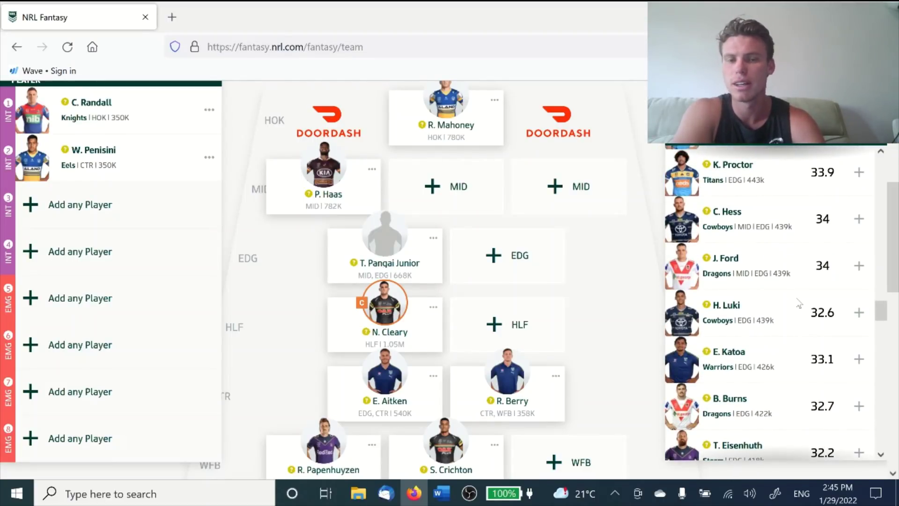
pyautogui.scroll(12, 799, 303)
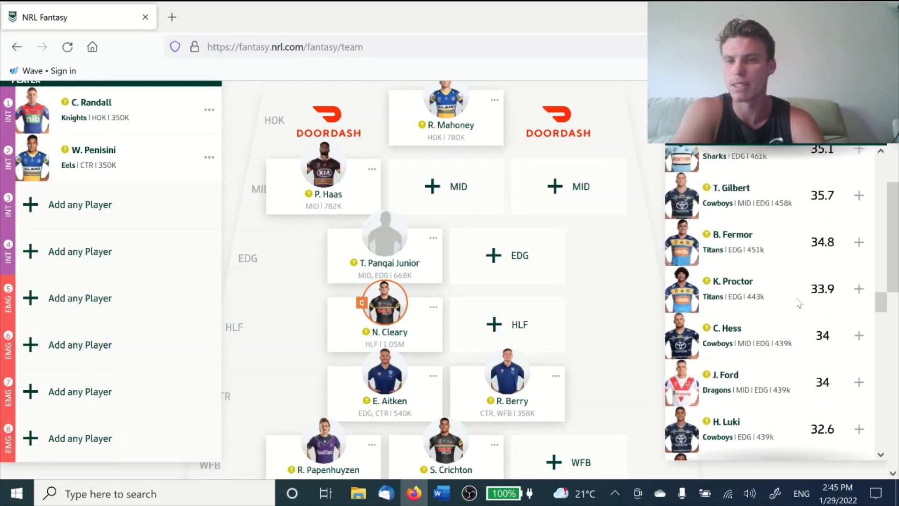
pyautogui.scroll(6, 799, 303)
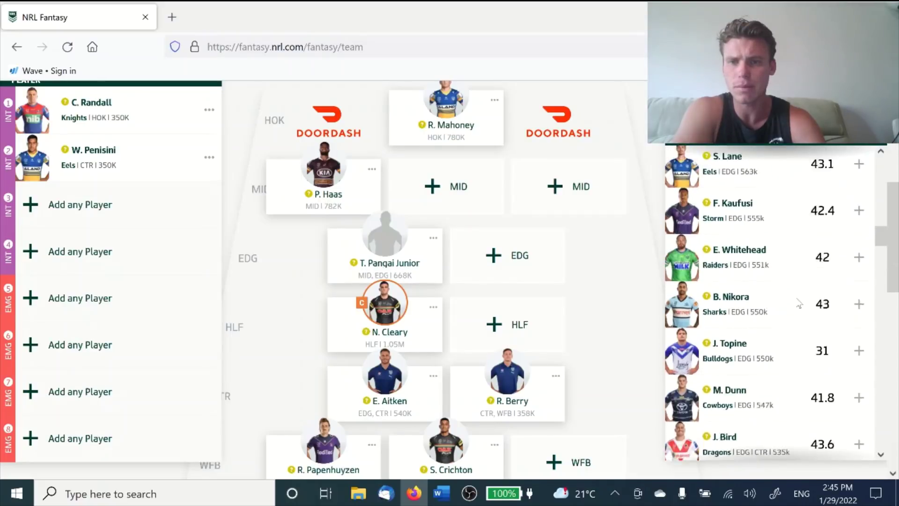
pyautogui.scroll(-6, 799, 304)
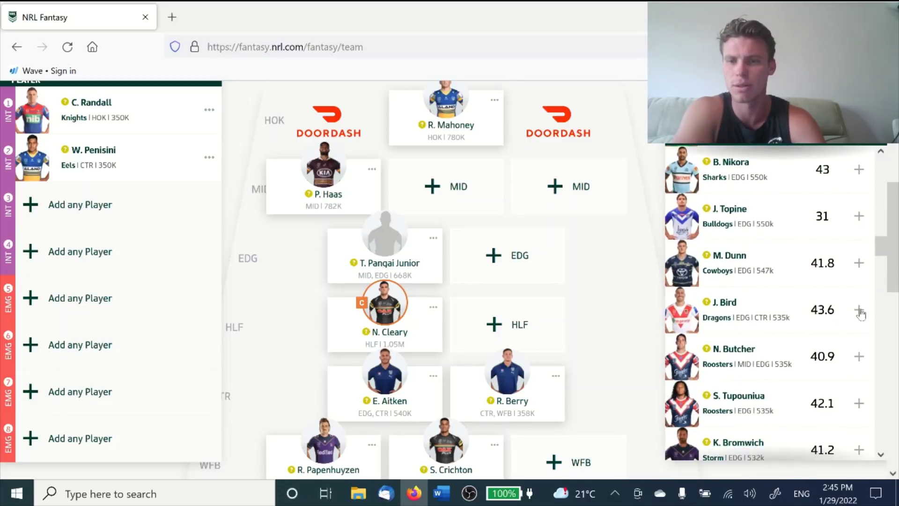
pyautogui.click(859, 310)
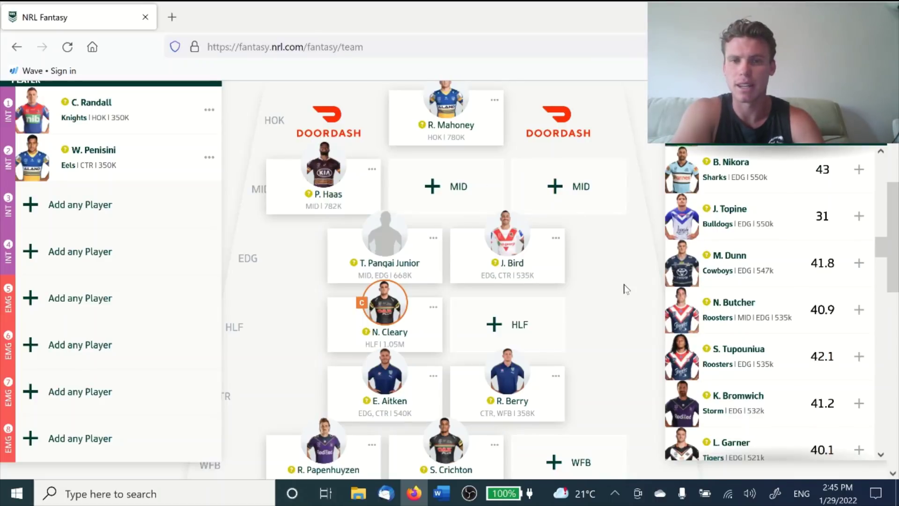
# - List the halves in the player pool for the empty HLF slot, and look through the higher-priced options
pyautogui.scroll(10, 829, 251)
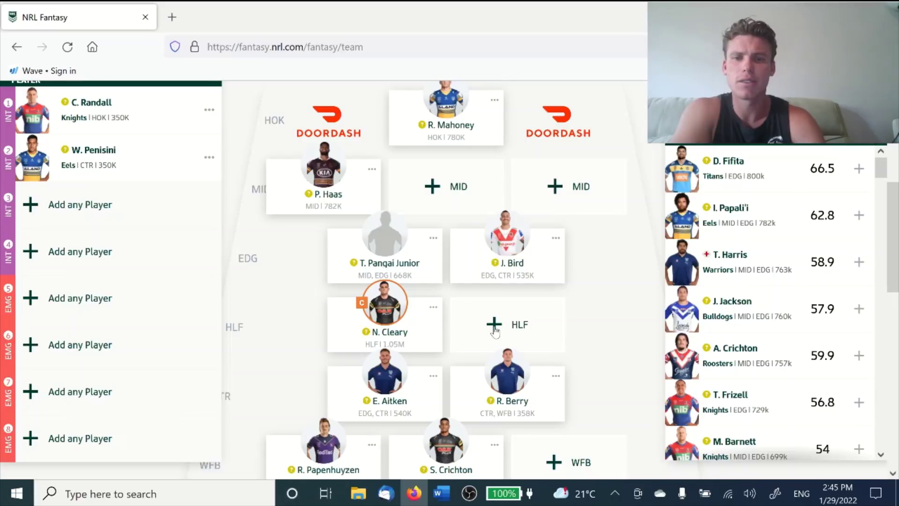
pyautogui.click(518, 325)
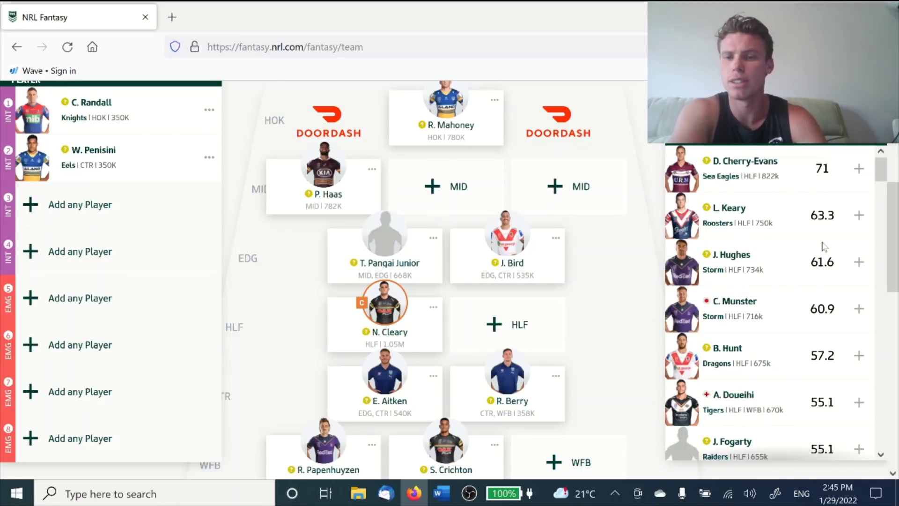
pyautogui.scroll(-5, 833, 255)
pyautogui.scroll(-3, 823, 246)
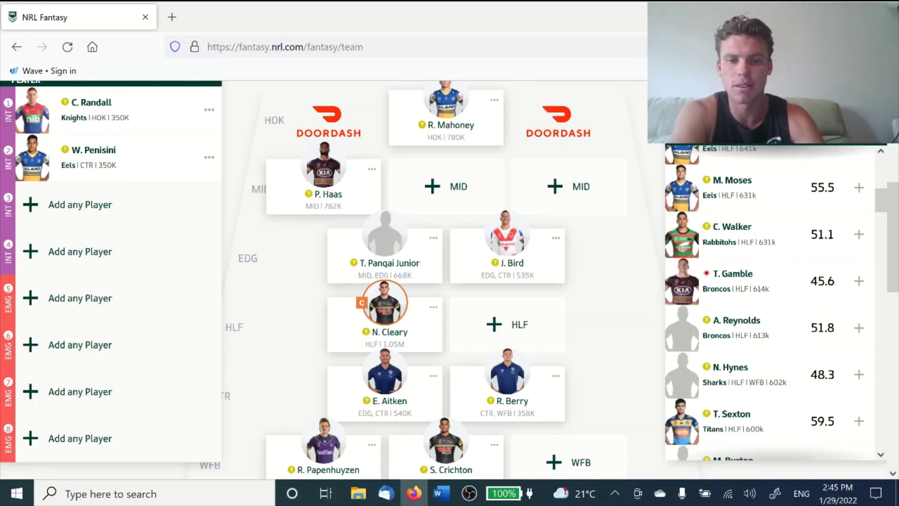
# - Switch to Word to check the strategy notes on price, guns and value, and return to the NRL Fantasy site in Firefox
pyautogui.click(441, 493)
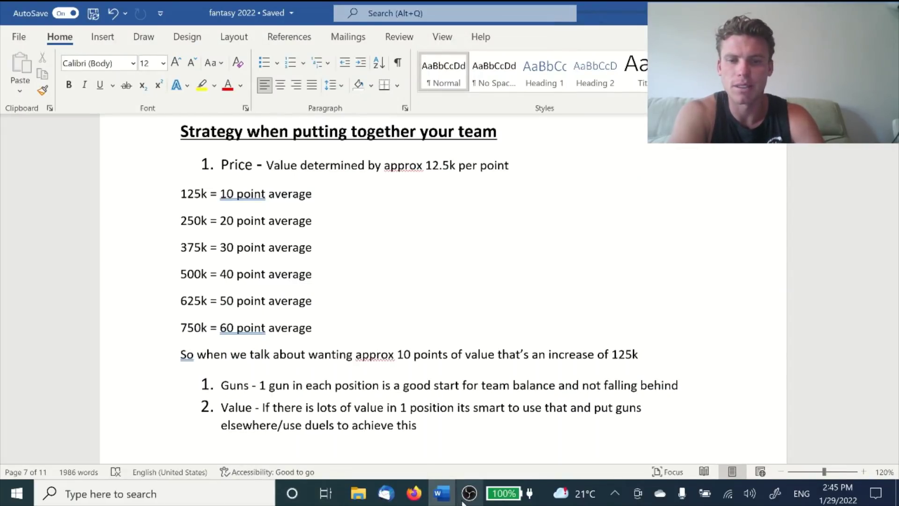
pyautogui.moveTo(463, 503)
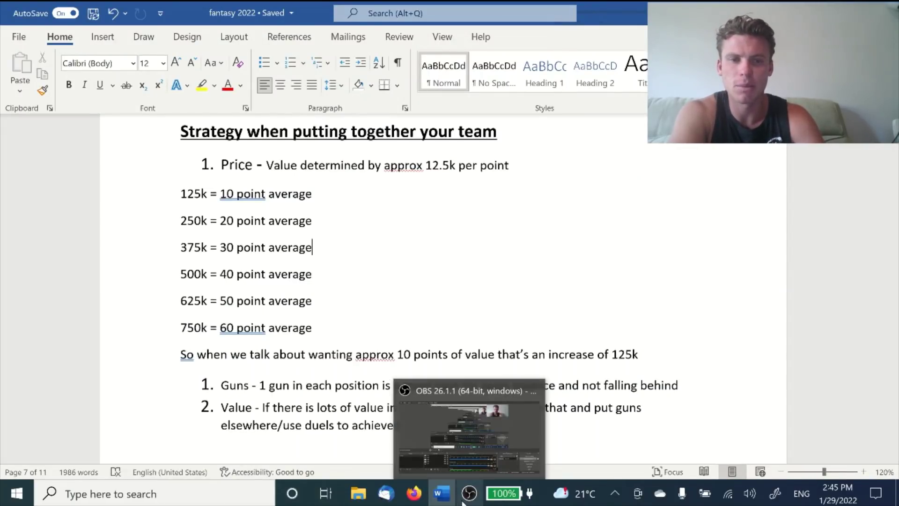
pyautogui.click(414, 494)
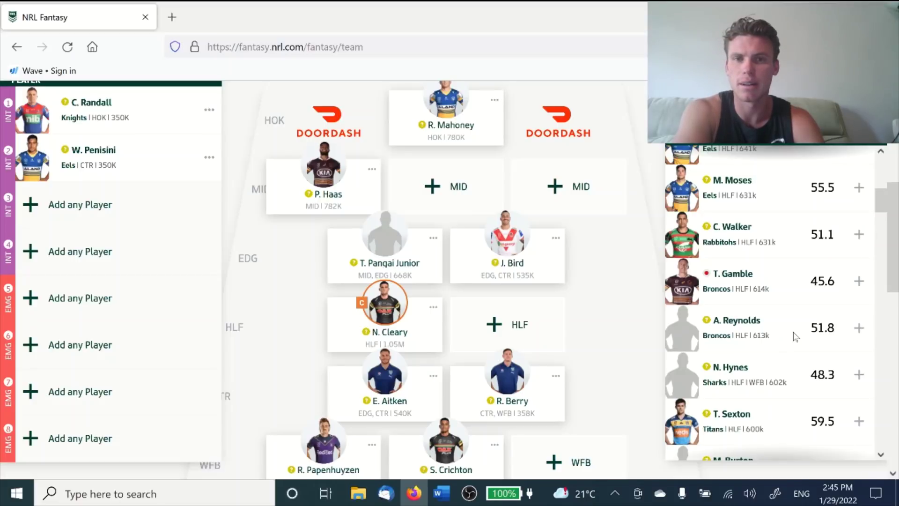
# - Compare the cheaper halves in the player pool, and add K. Mann of the Knights to the second HLF slot
pyautogui.scroll(-2, 795, 338)
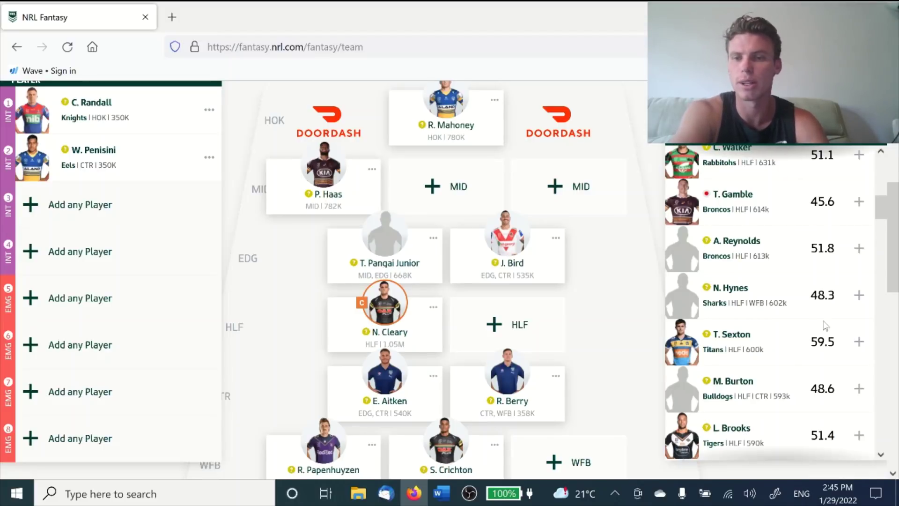
pyautogui.scroll(-3, 802, 316)
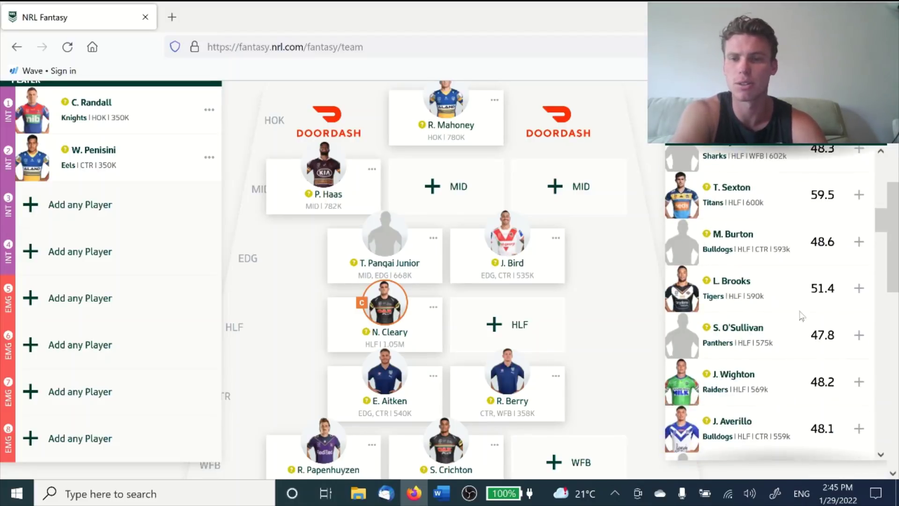
pyautogui.scroll(-3, 794, 350)
pyautogui.scroll(-3, 795, 352)
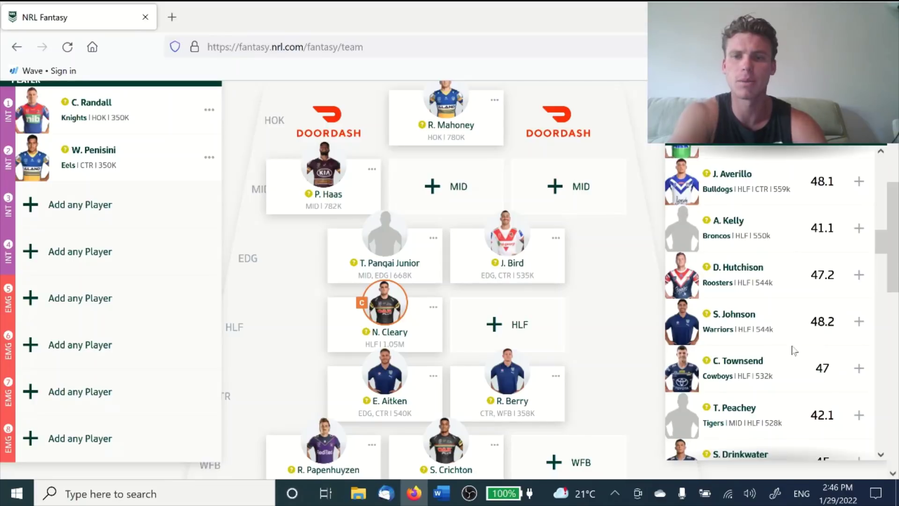
pyautogui.scroll(-6, 795, 351)
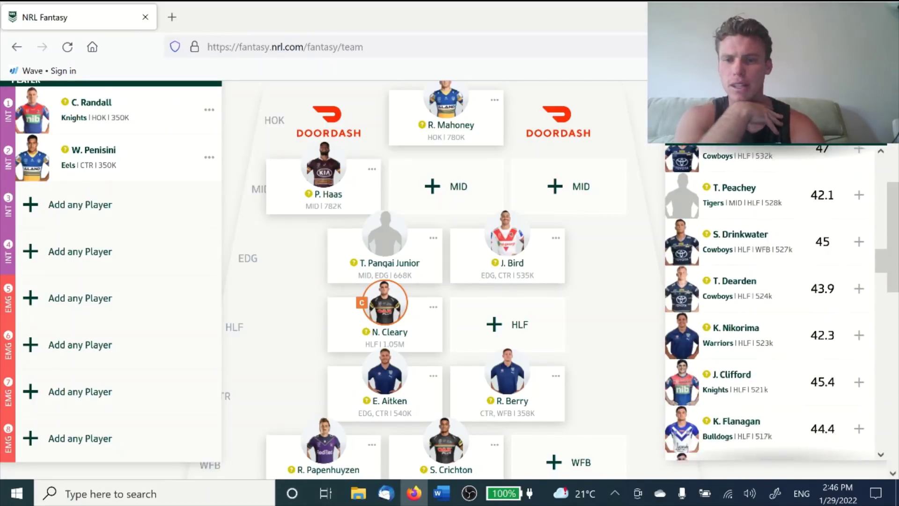
pyautogui.scroll(-6, 794, 351)
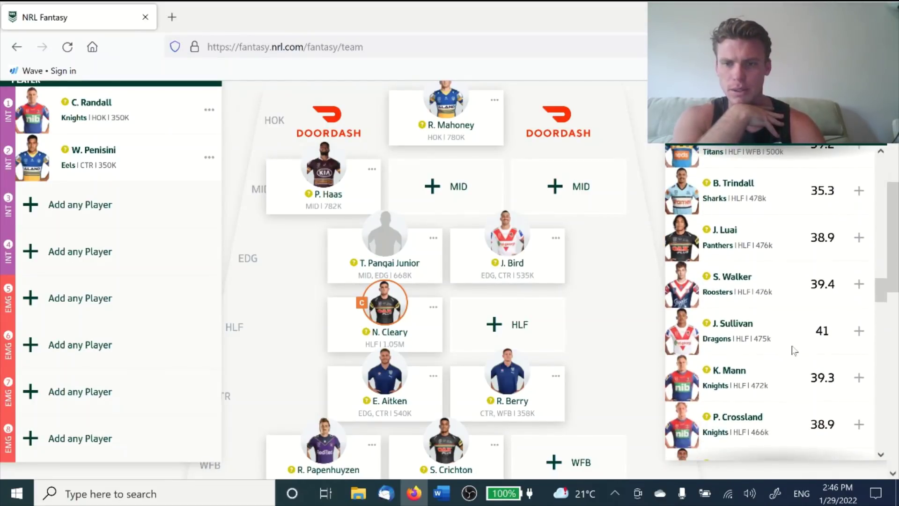
pyautogui.scroll(-2, 795, 351)
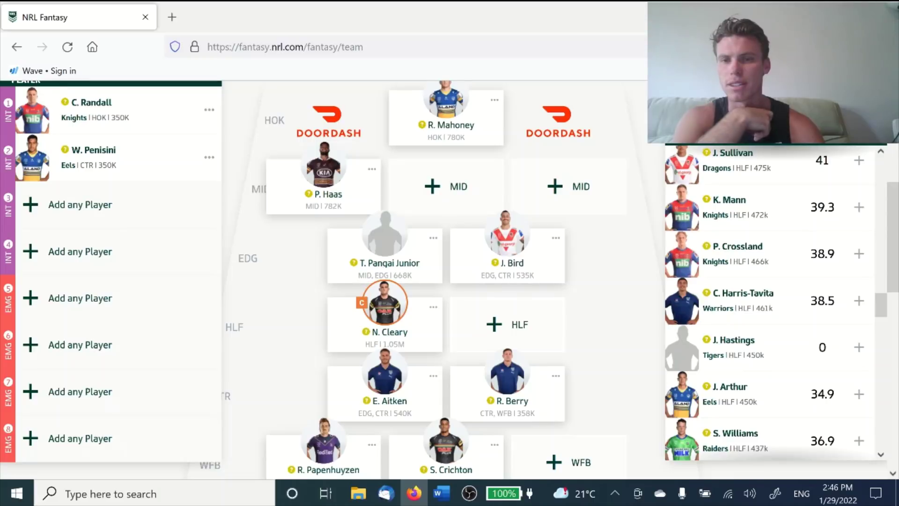
pyautogui.click(859, 208)
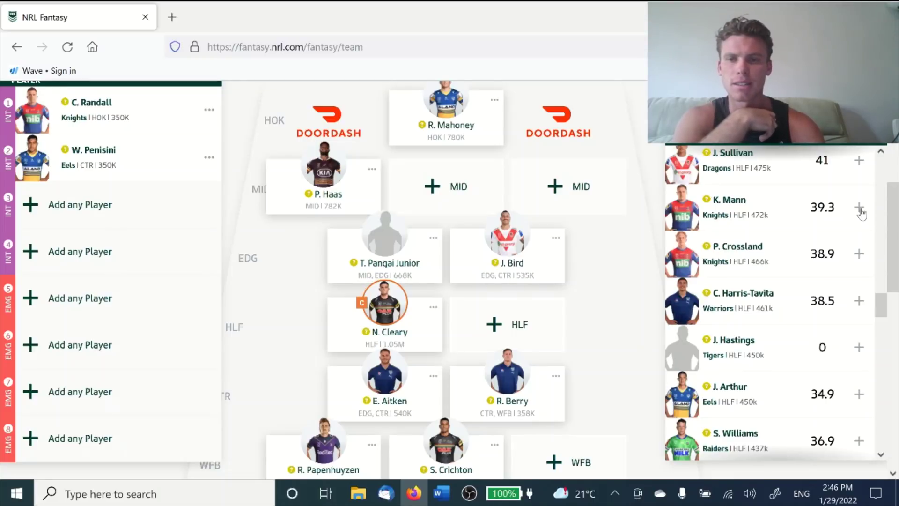
# - Add the low-priced halves L. Ilias of the Rabbitohs and T. Amone of the Dragons to the third and fourth interchange slots
pyautogui.scroll(-12, 761, 348)
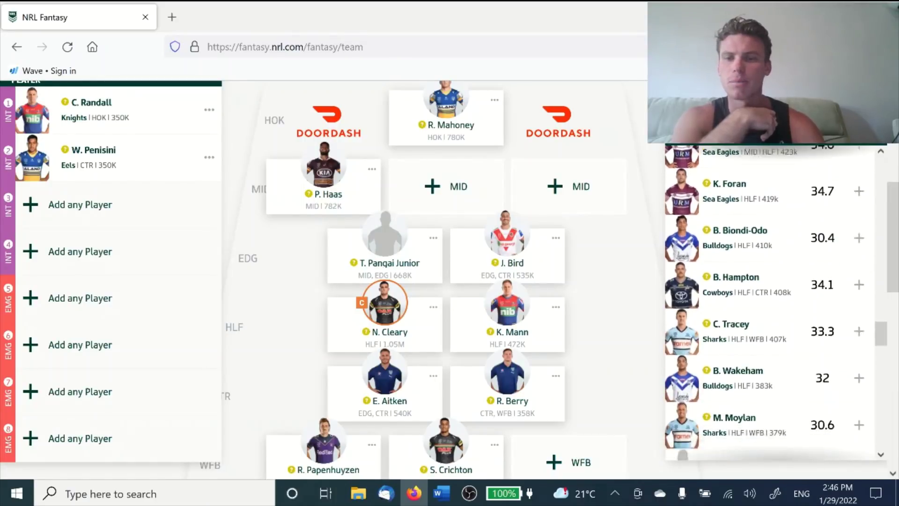
pyautogui.scroll(-6, 762, 347)
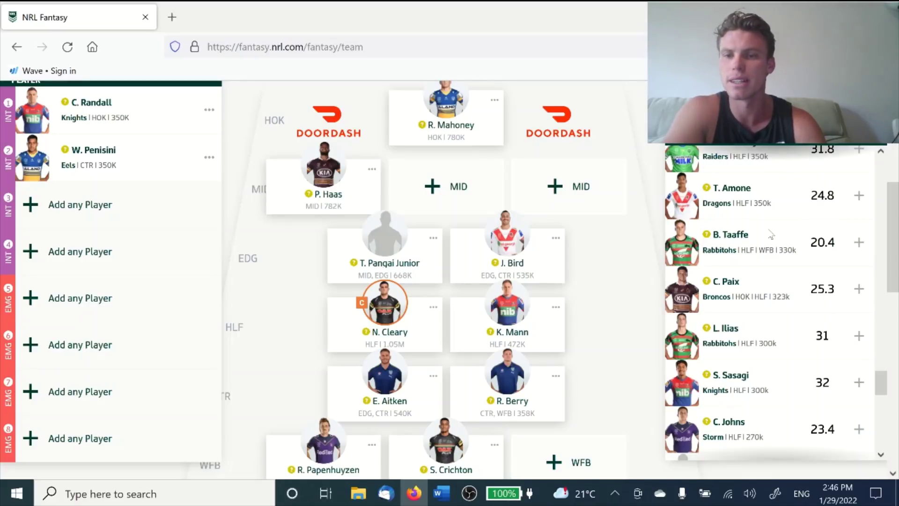
pyautogui.click(859, 337)
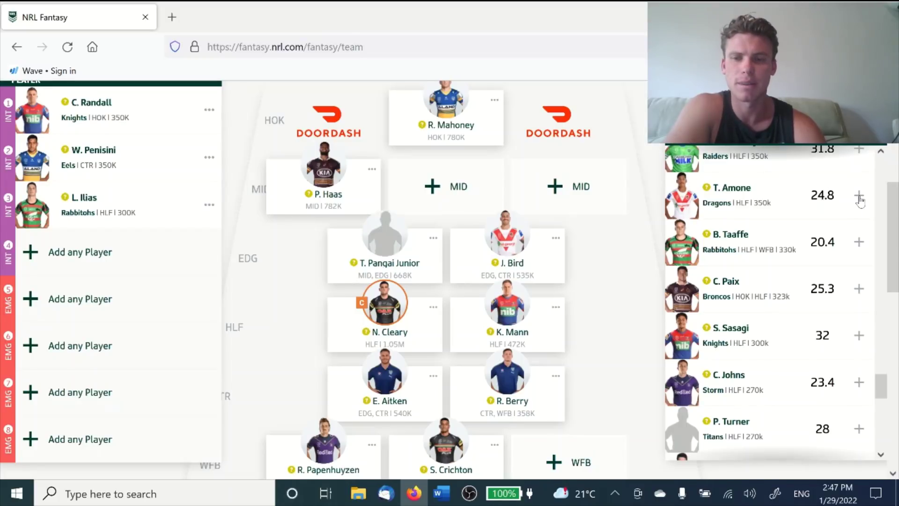
pyautogui.click(859, 196)
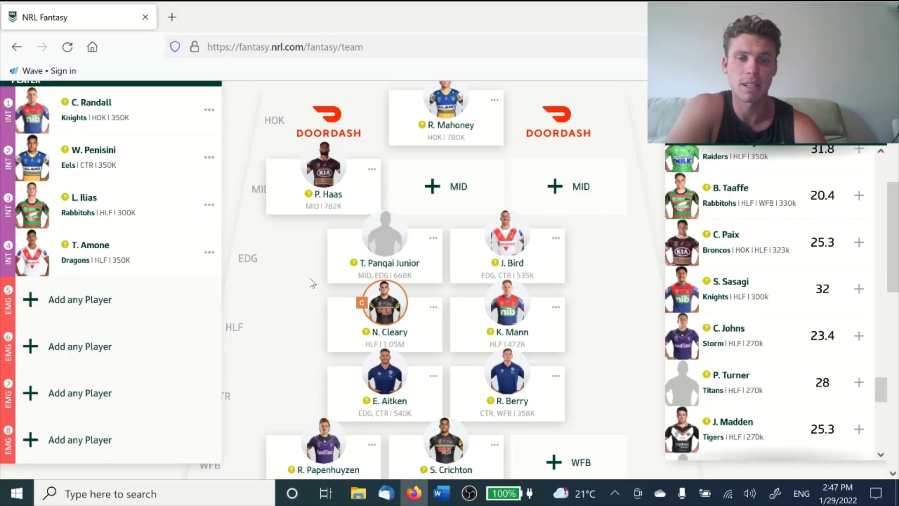
# - List the middle forwards in the player pool, and review the lineup, its empty slots and the remaining salary
pyautogui.click(449, 190)
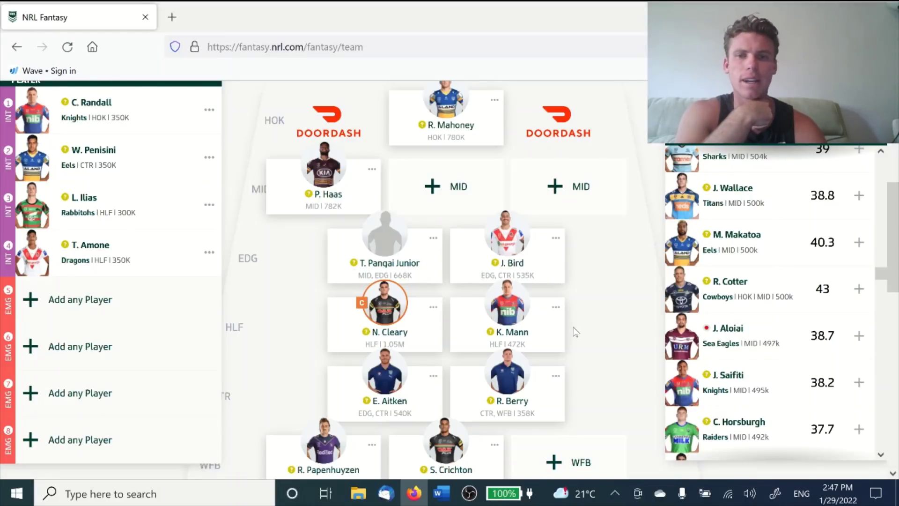
pyautogui.scroll(3, 273, 261)
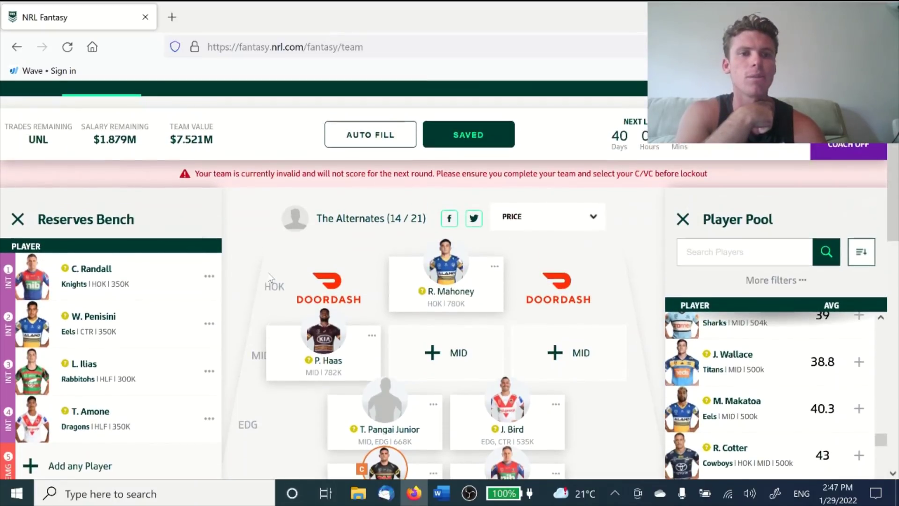
pyautogui.scroll(-2, 272, 271)
pyautogui.scroll(-2, 271, 279)
pyautogui.scroll(3, 271, 279)
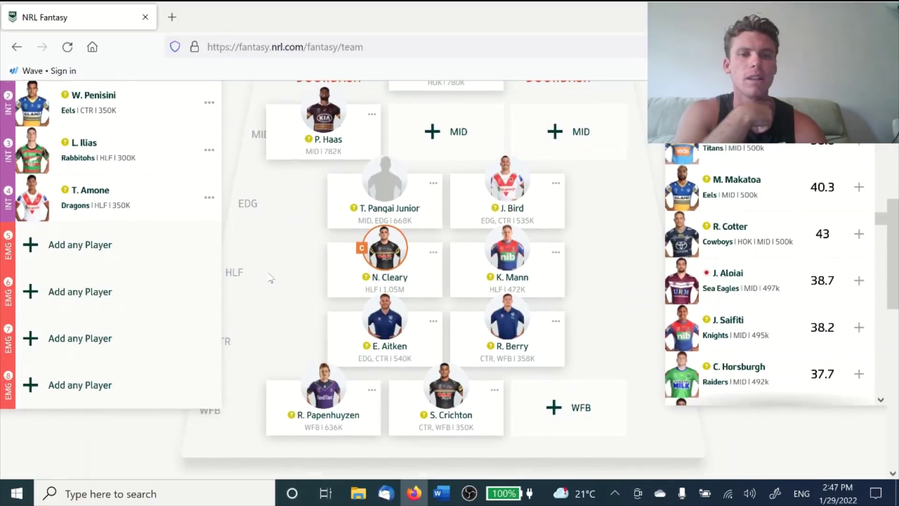
pyautogui.scroll(-1, 270, 279)
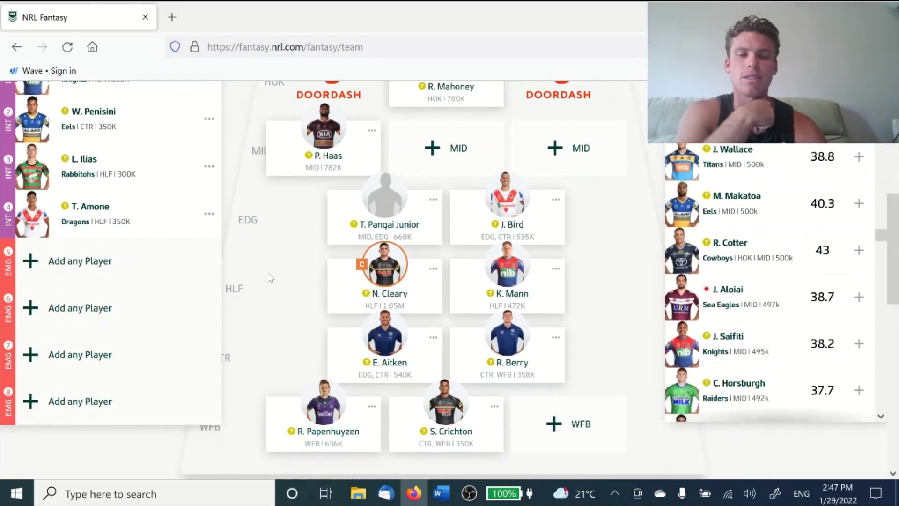
pyautogui.scroll(2, 271, 280)
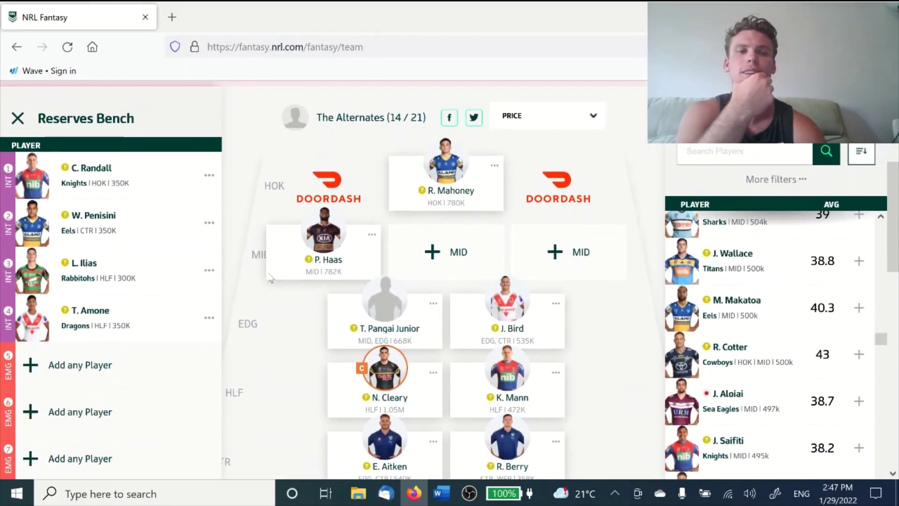
pyautogui.scroll(2, 270, 280)
pyautogui.scroll(-2, 271, 280)
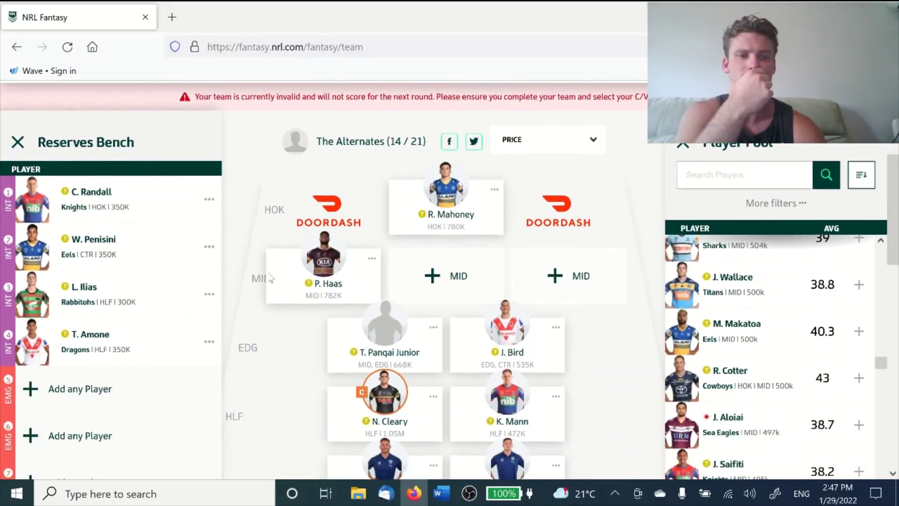
pyautogui.scroll(-1, 270, 279)
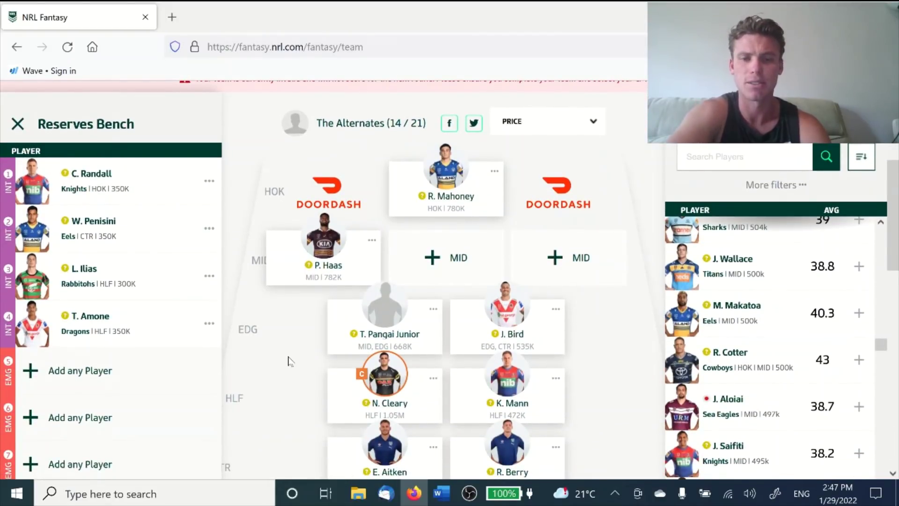
pyautogui.scroll(-2, 289, 361)
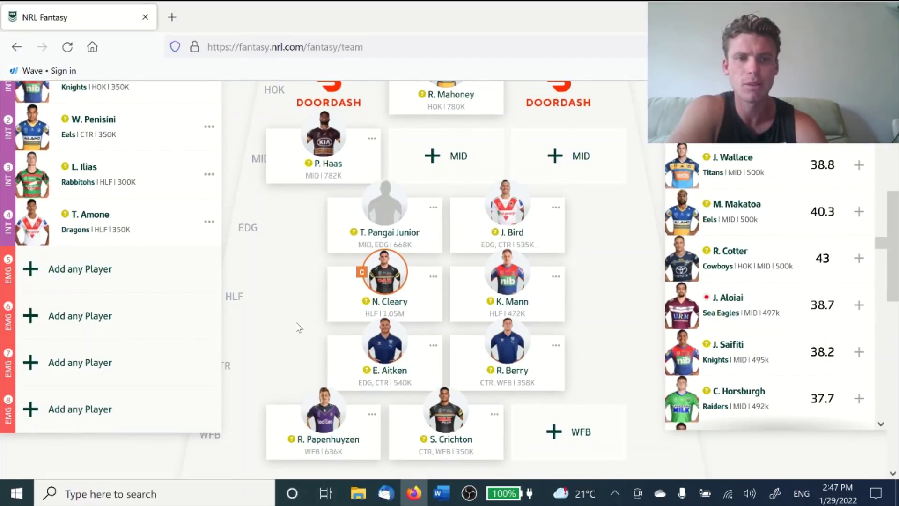
pyautogui.scroll(2, 294, 295)
pyautogui.scroll(-1, 294, 295)
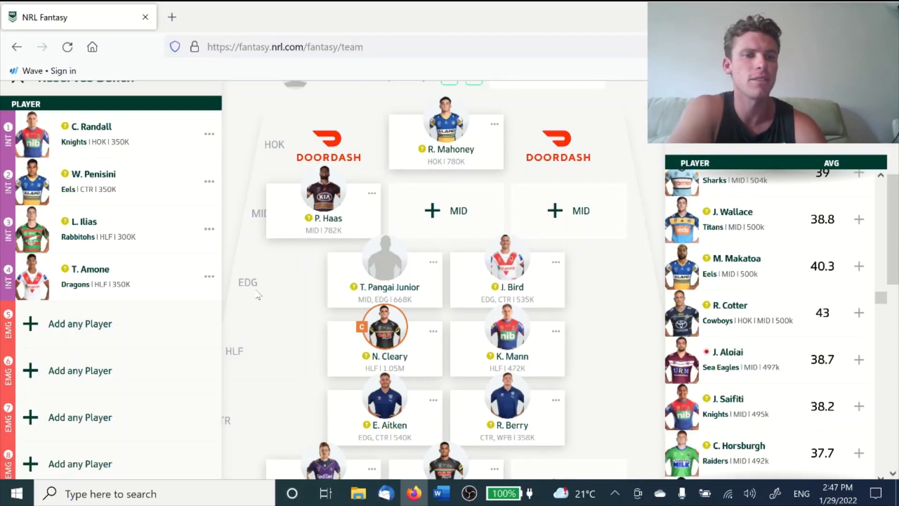
pyautogui.scroll(3, 258, 295)
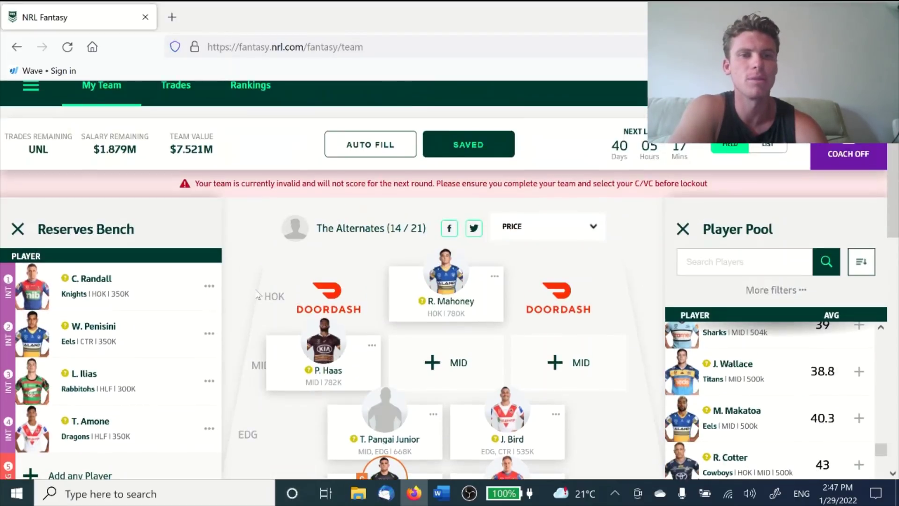
pyautogui.scroll(-1, 258, 295)
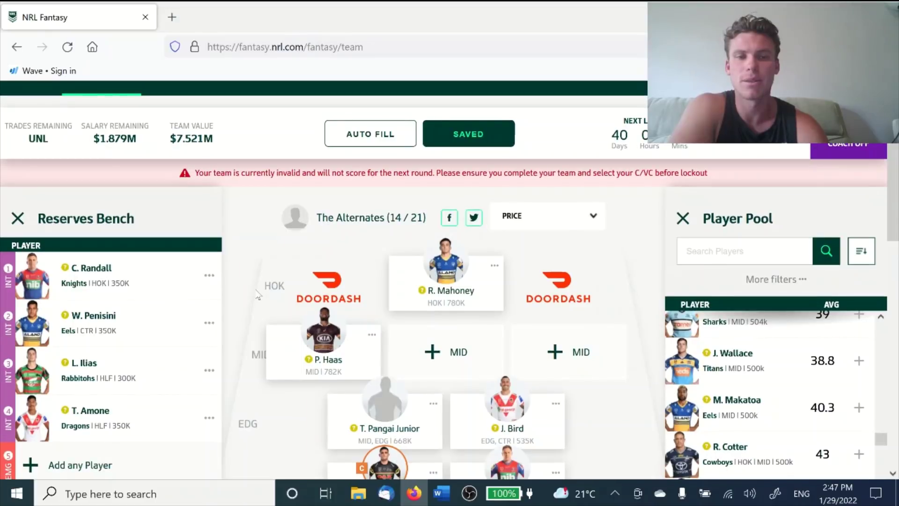
pyautogui.scroll(-2, 258, 295)
pyautogui.scroll(-1, 258, 295)
pyautogui.scroll(-2, 258, 295)
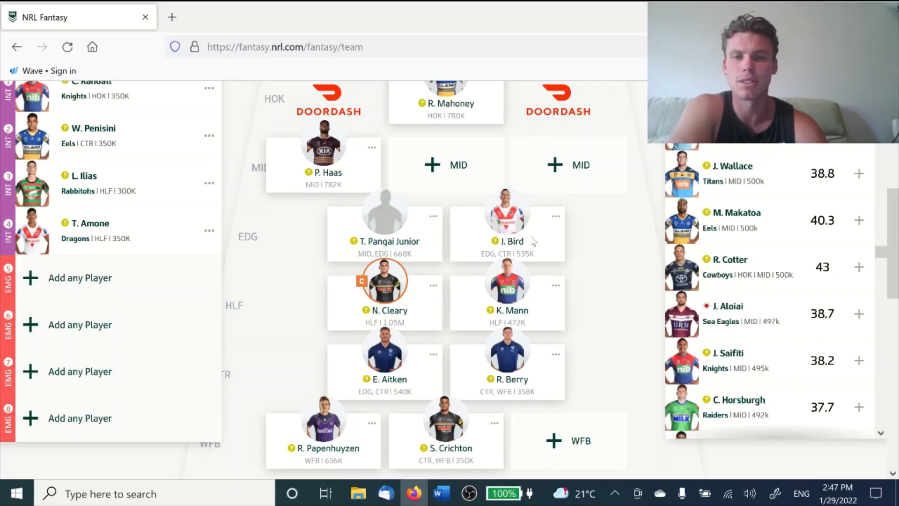
# - Remove J. Bird from the second EDG slot and E. Aitken from the first CTR slot
pyautogui.click(557, 221)
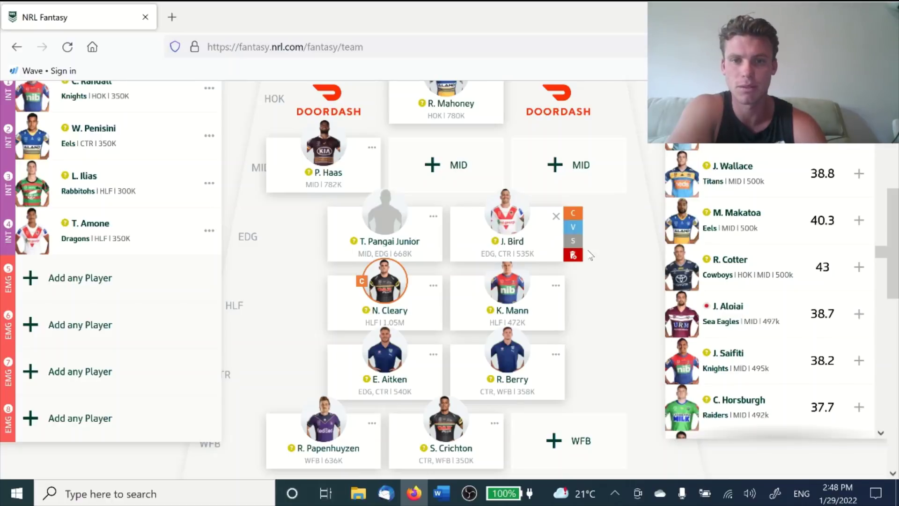
pyautogui.click(573, 255)
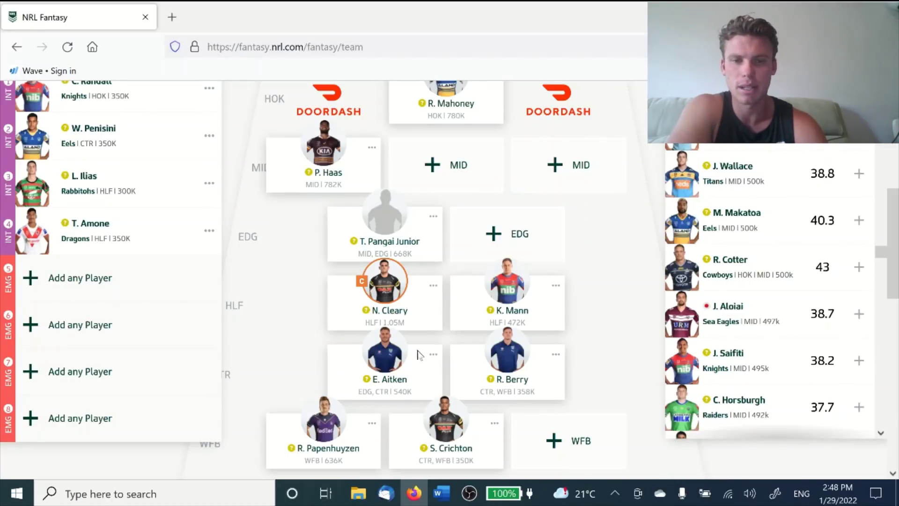
pyautogui.click(433, 355)
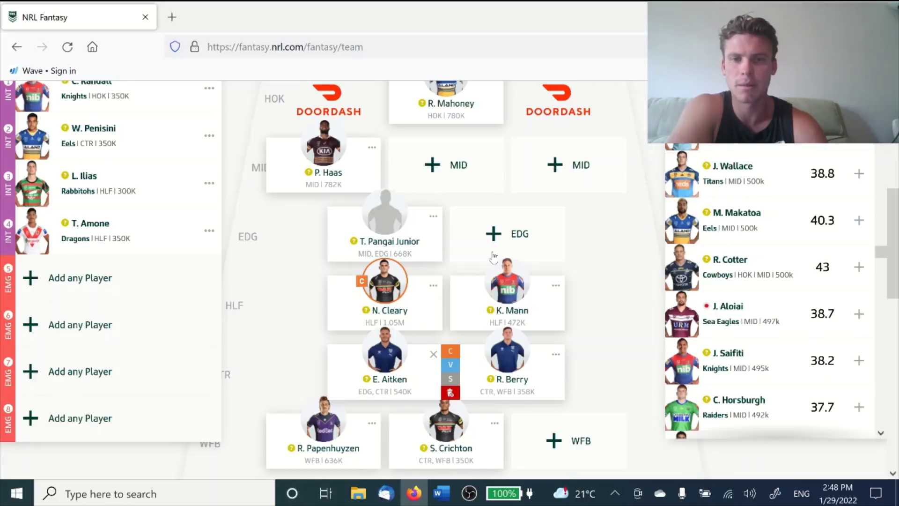
pyautogui.click(450, 393)
# - Search the player pool for "ait" and add E. Aitken of the Warriors to the second EDG slot
pyautogui.click(502, 231)
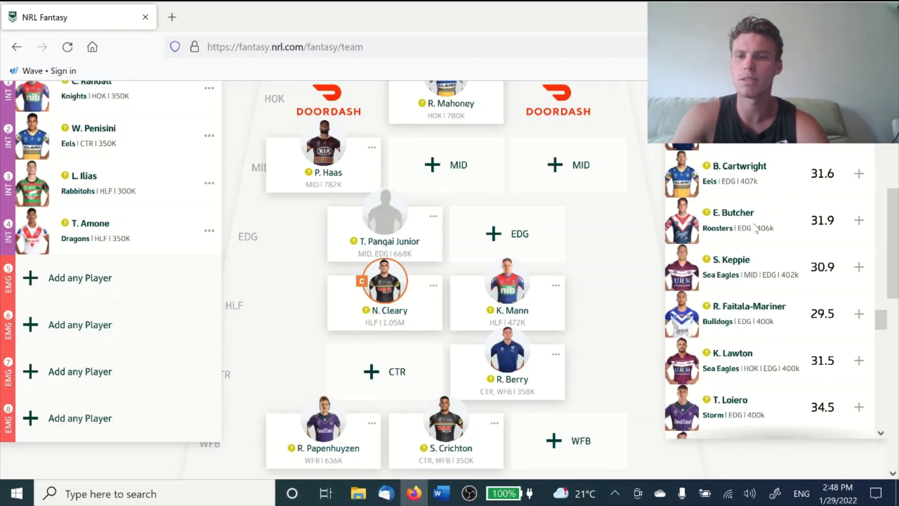
pyautogui.scroll(2, 755, 197)
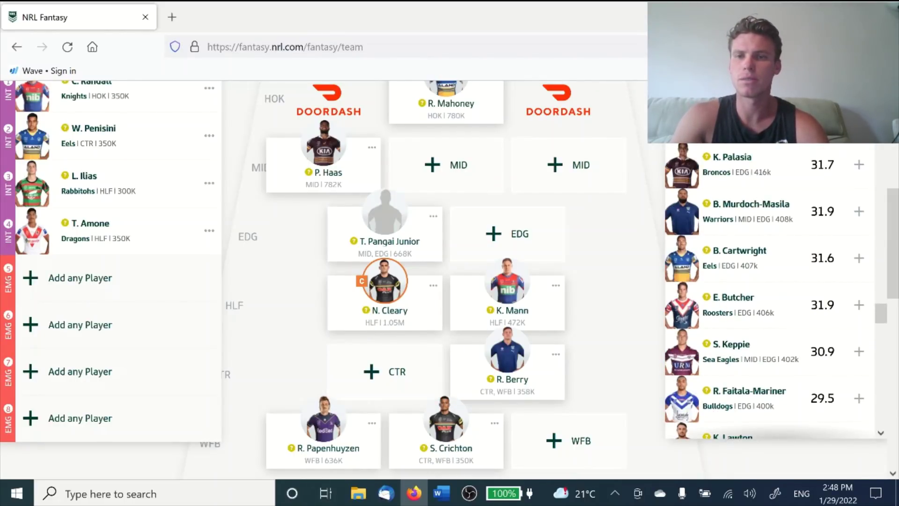
pyautogui.scroll(3, 450, 281)
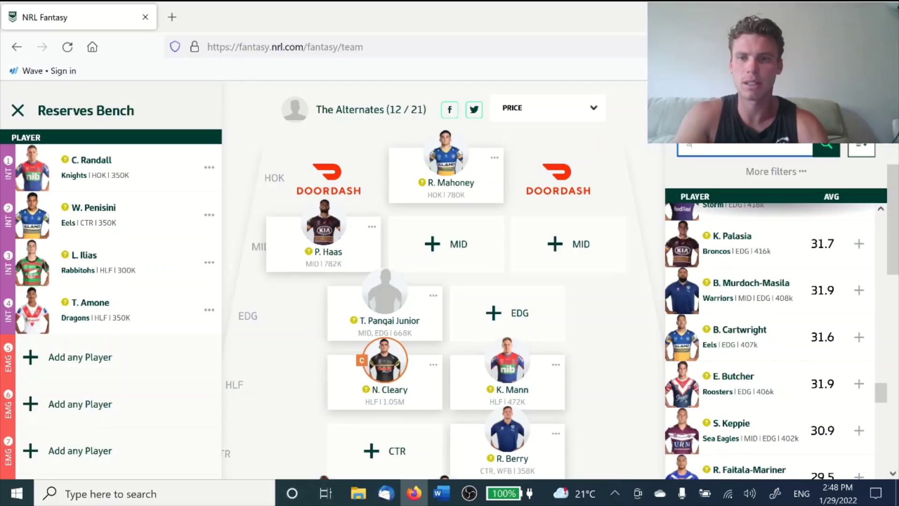
pyautogui.write('it')
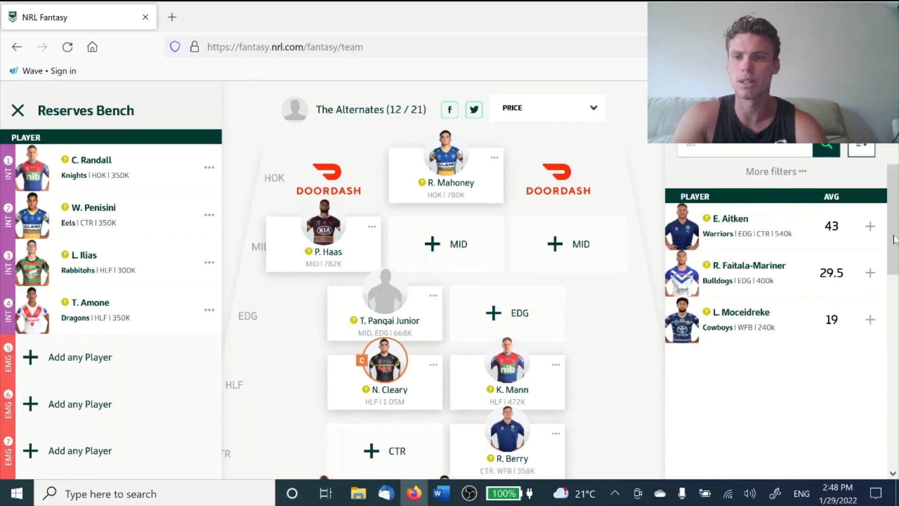
pyautogui.click(869, 228)
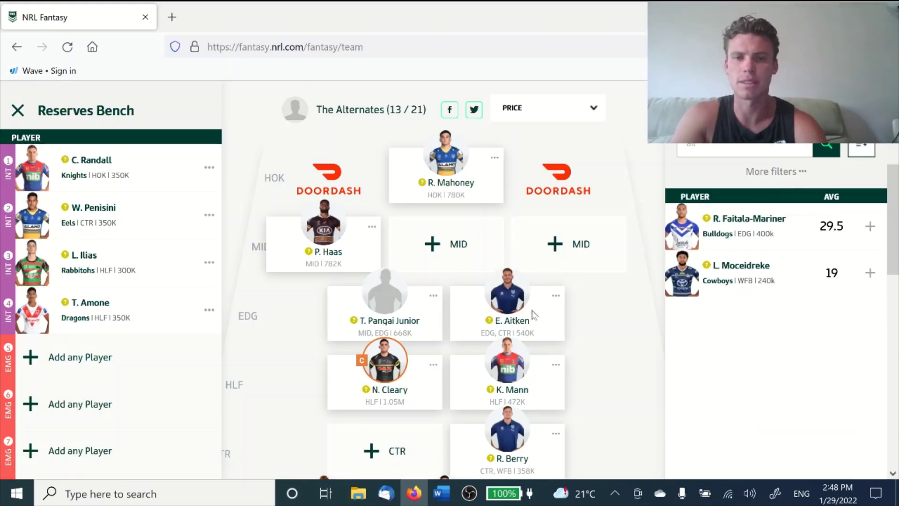
pyautogui.scroll(-3, 375, 349)
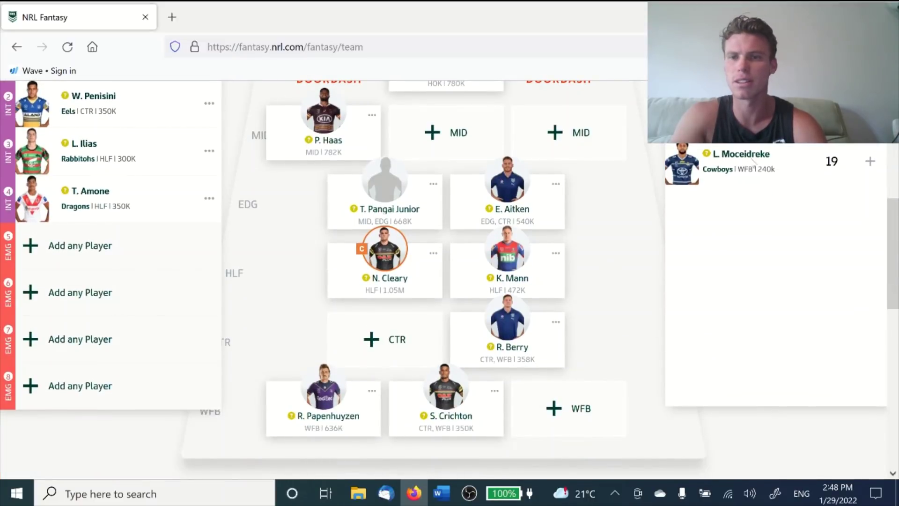
# - Search the player pool for "tago" and add I. Tago of the Panthers to the first CTR slot
pyautogui.scroll(3, 391, 344)
pyautogui.press('BackSpace')
pyautogui.press('BackSpace')
pyautogui.press('BackSpace')
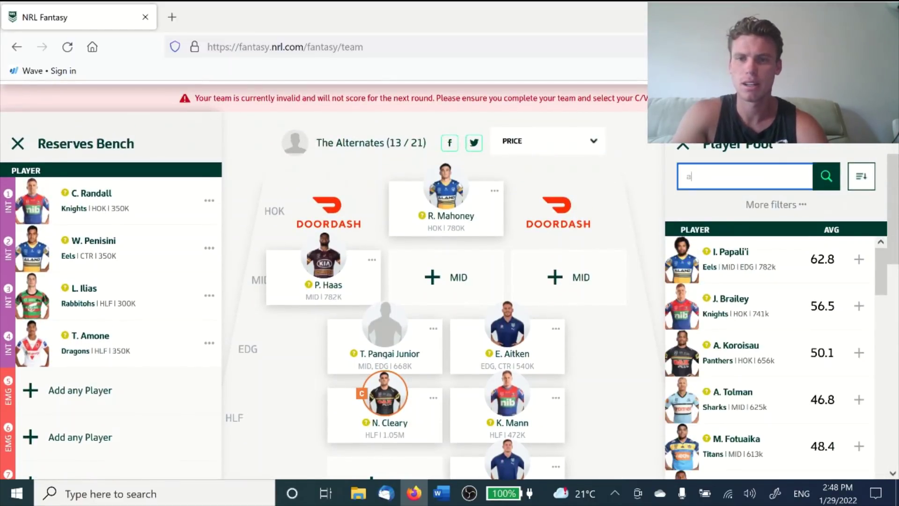
pyautogui.write('tago')
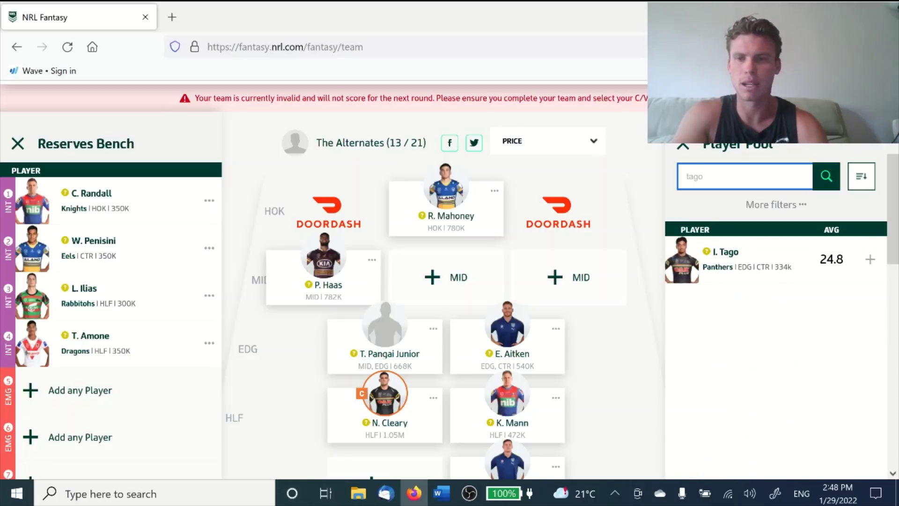
pyautogui.click(871, 261)
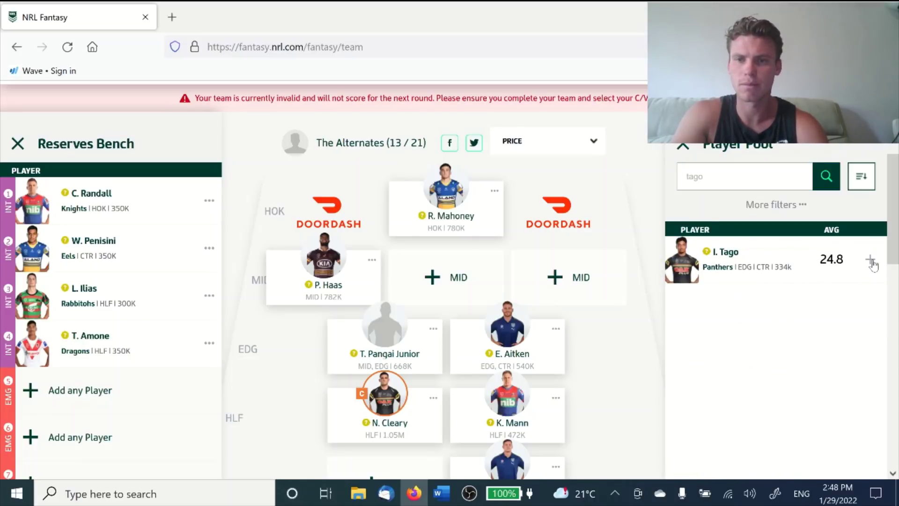
pyautogui.click(871, 260)
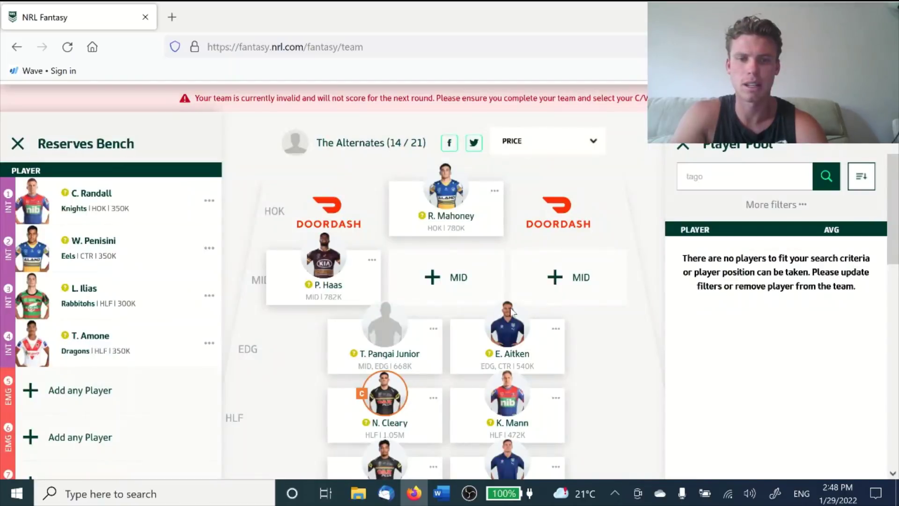
# - Review the lineup, its empty slots and the remaining salary, and clear the player search
pyautogui.scroll(3, 512, 311)
pyautogui.scroll(-5, 505, 316)
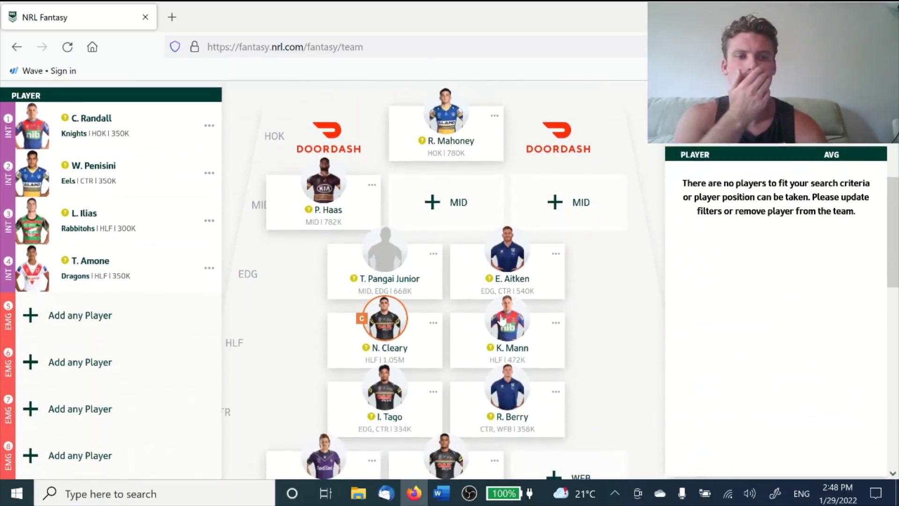
pyautogui.scroll(-1, 502, 317)
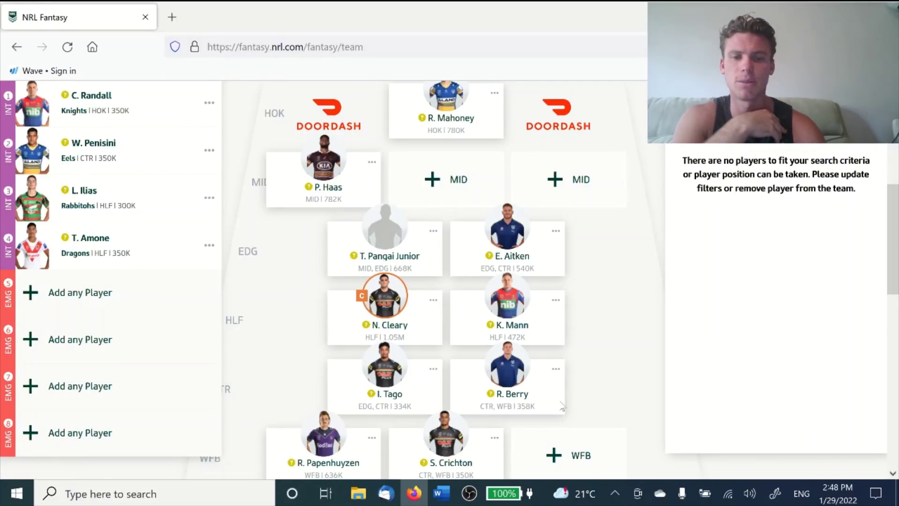
pyautogui.scroll(-3, 616, 375)
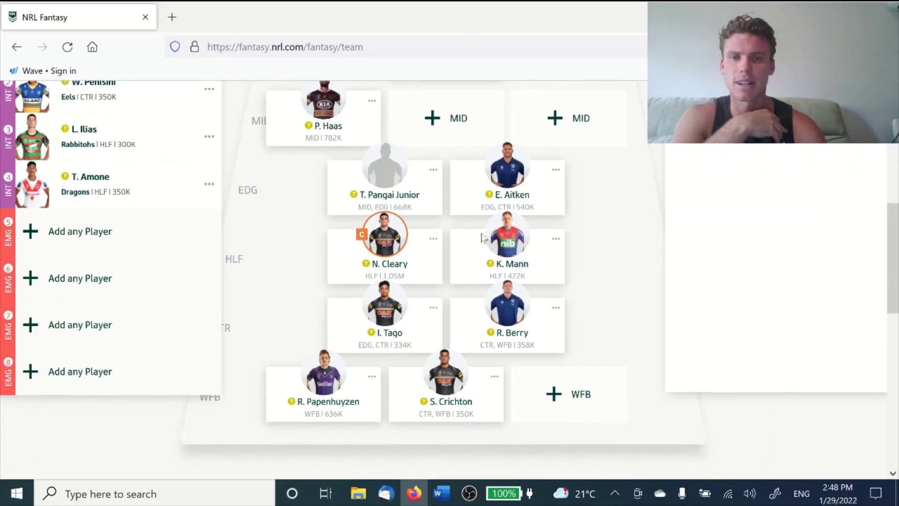
pyautogui.scroll(5, 484, 237)
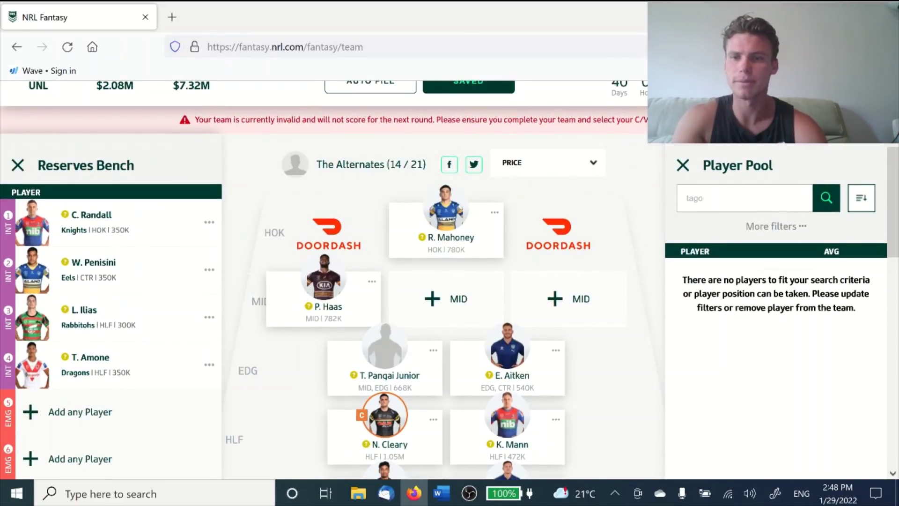
pyautogui.click(702, 198)
pyautogui.press('BackSpace')
pyautogui.press('BackSpace')
pyautogui.press('BackSpace')
pyautogui.press('BackSpace')
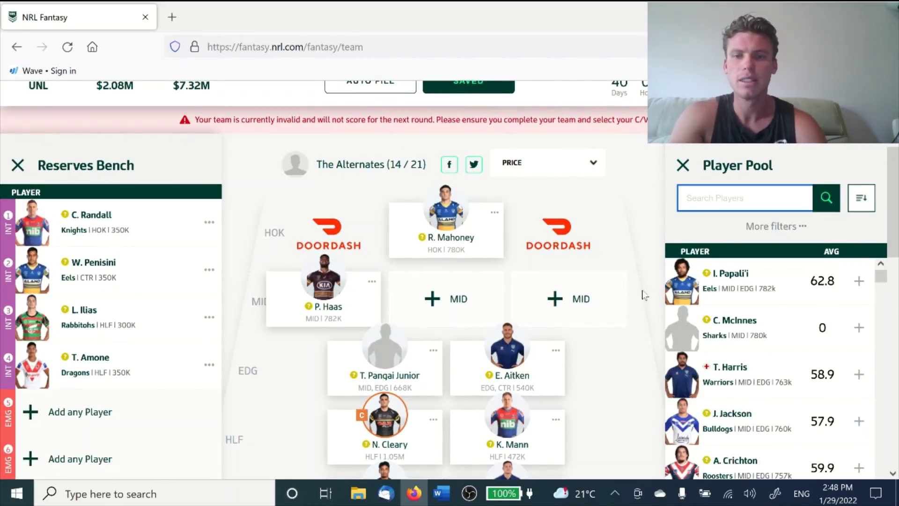
# - Compare the averages and prices of the middle forwards in the player pool, from the premium options down to the cheap ones
pyautogui.scroll(-3, 645, 319)
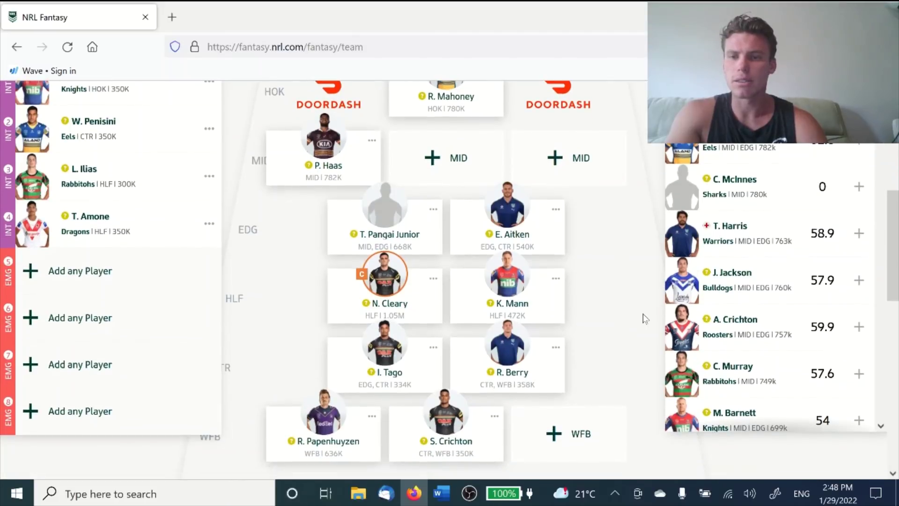
pyautogui.scroll(-15, 771, 322)
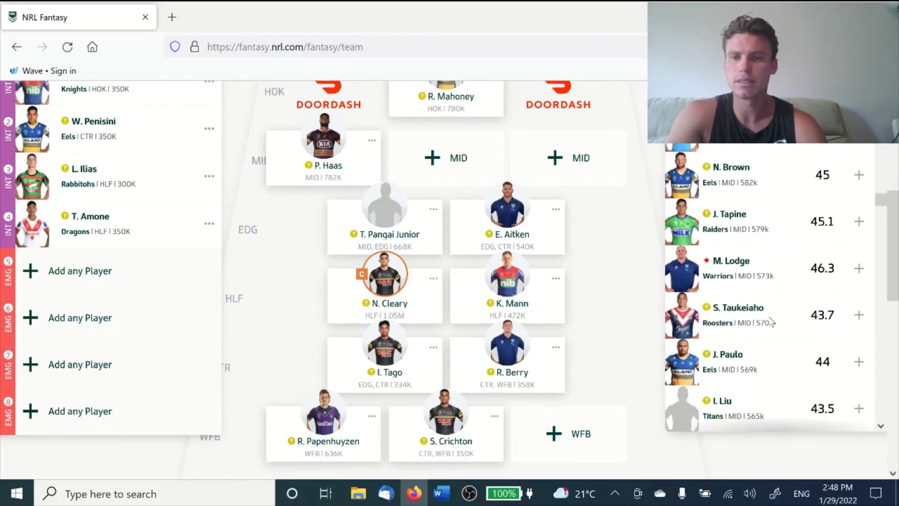
pyautogui.scroll(-15, 771, 322)
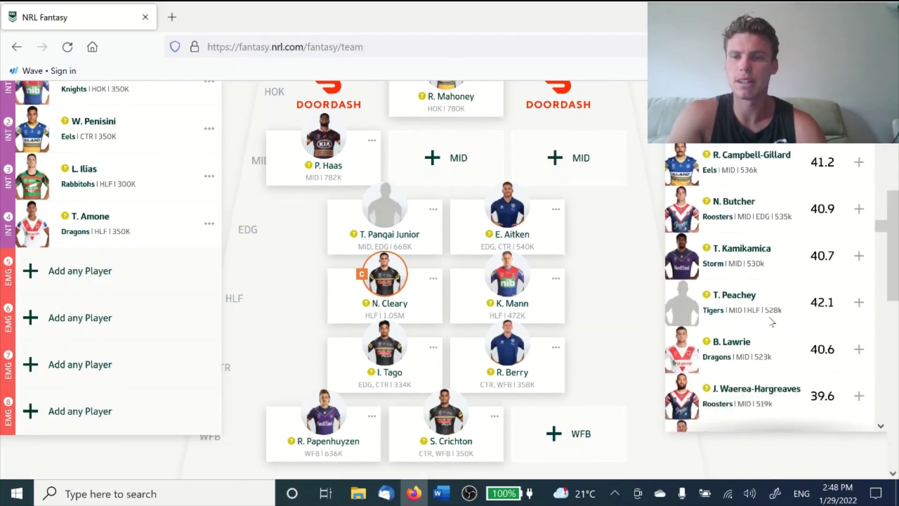
pyautogui.scroll(-6, 772, 322)
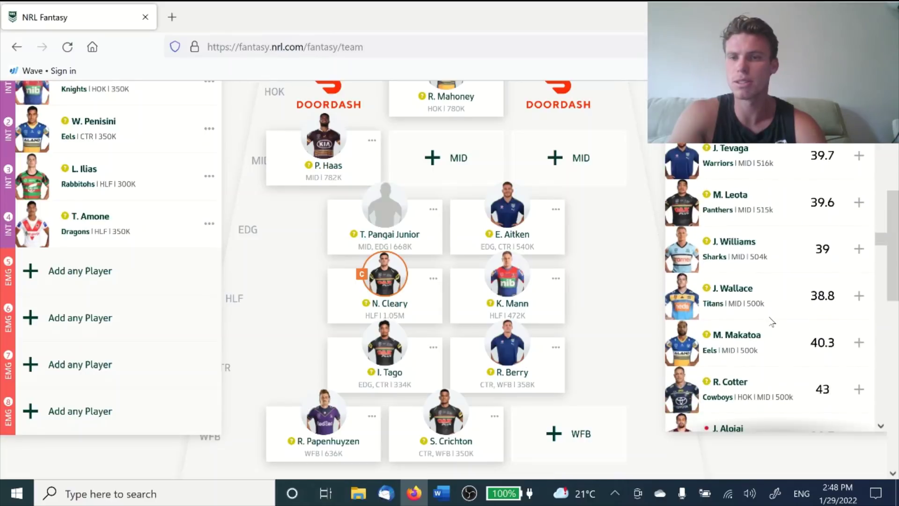
pyautogui.scroll(-4, 772, 322)
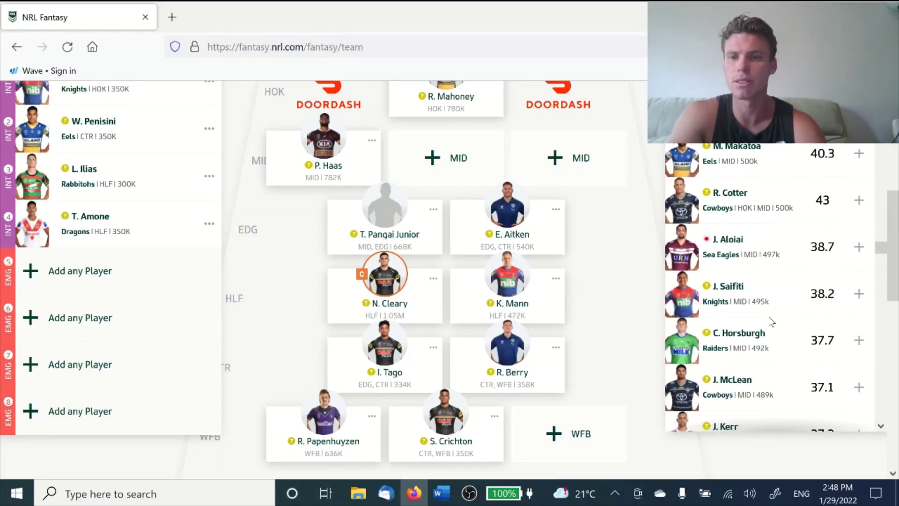
pyautogui.scroll(-2, 771, 323)
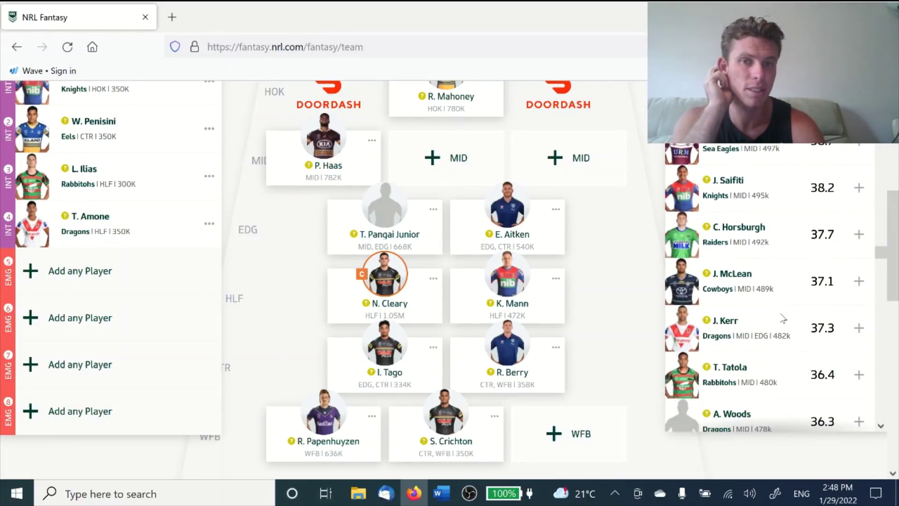
pyautogui.scroll(-4, 783, 319)
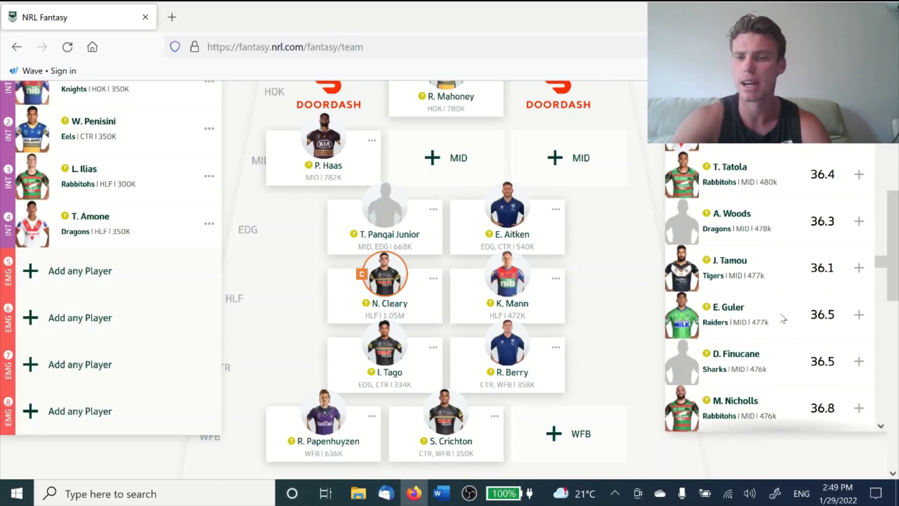
pyautogui.scroll(-4, 783, 319)
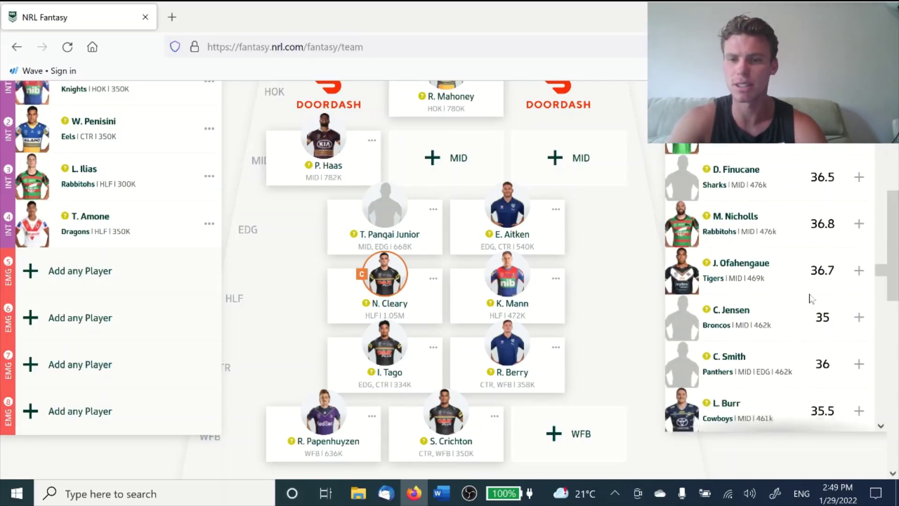
pyautogui.scroll(-7, 784, 318)
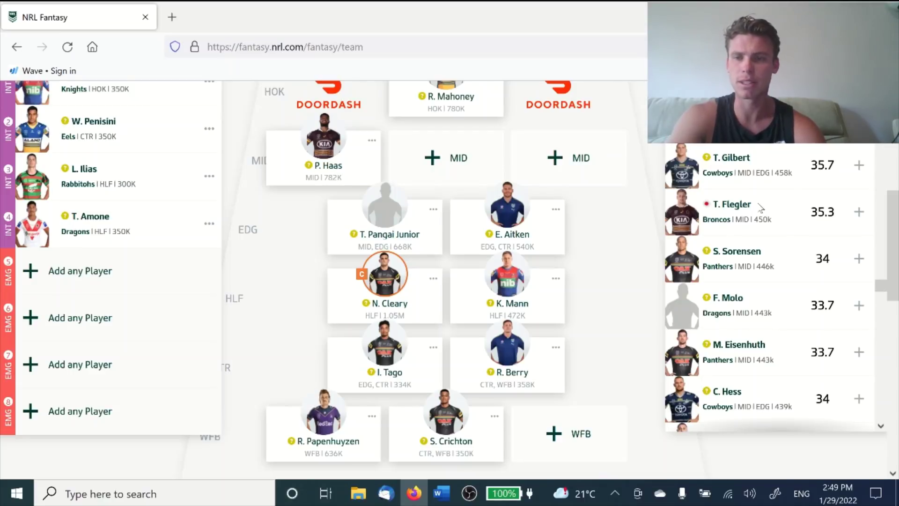
pyautogui.scroll(-1, 775, 333)
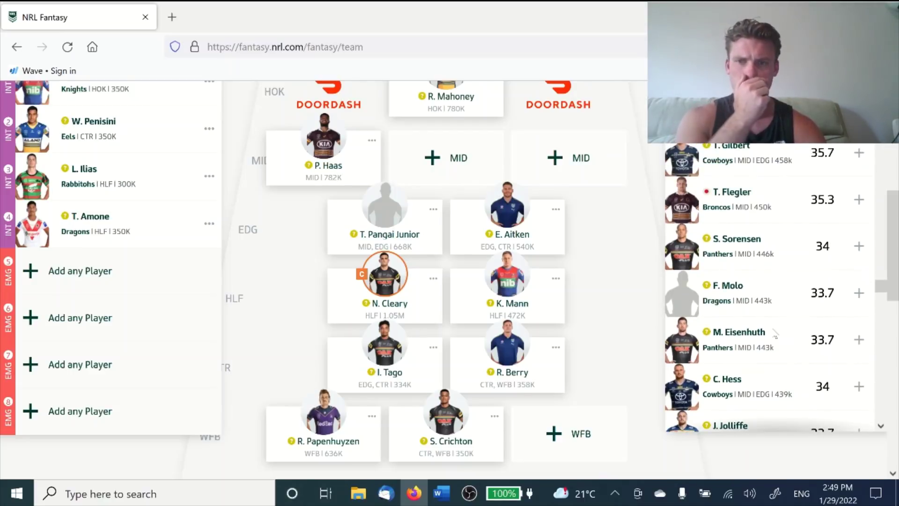
pyautogui.scroll(-4, 775, 334)
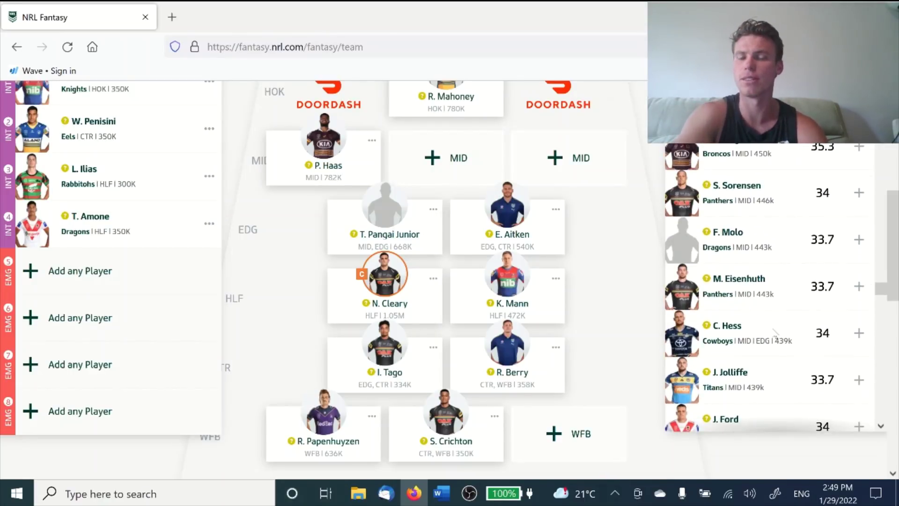
pyautogui.scroll(-5, 775, 334)
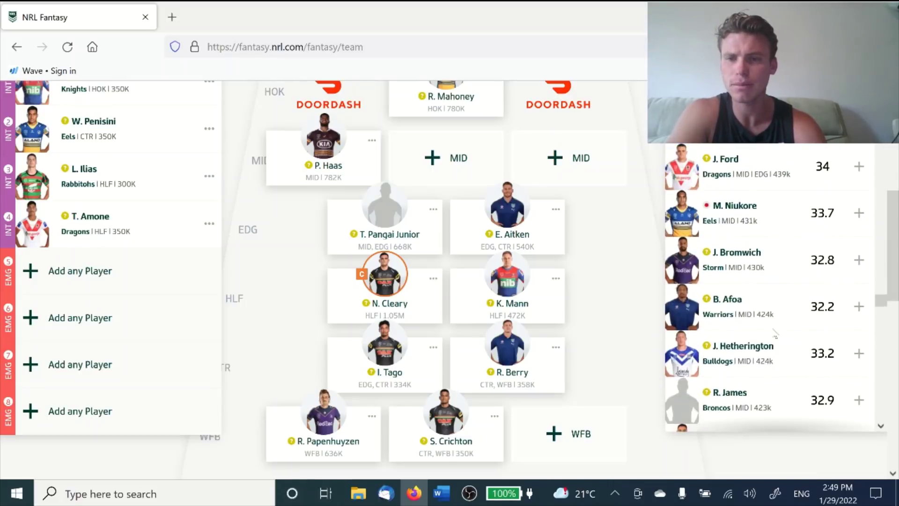
pyautogui.scroll(-2, 775, 334)
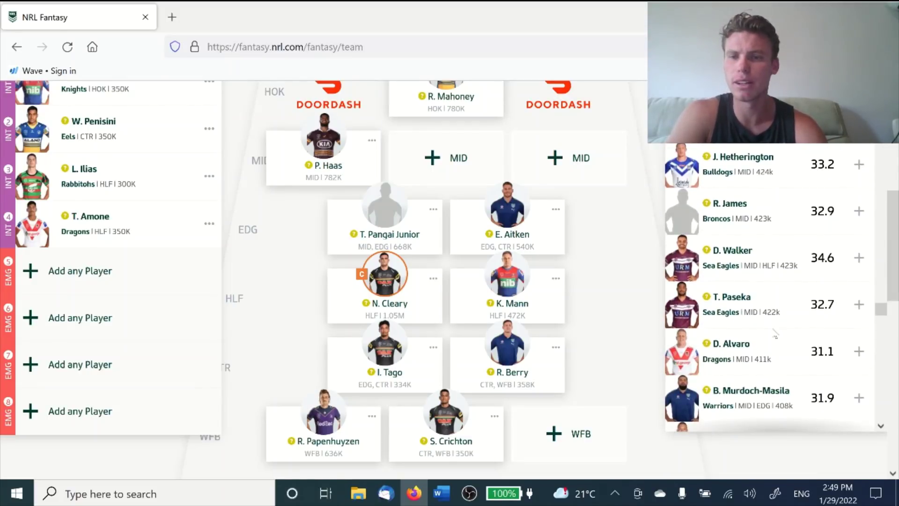
pyautogui.scroll(-3, 775, 333)
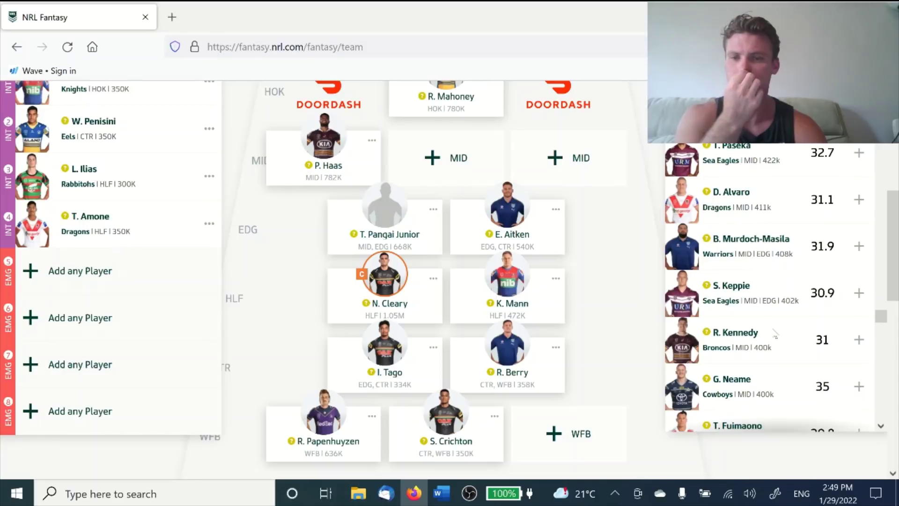
pyautogui.scroll(-3, 778, 330)
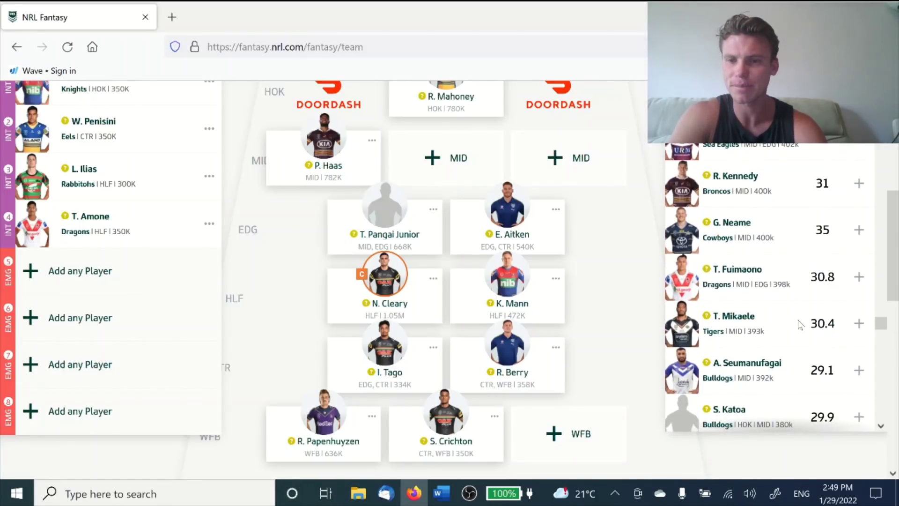
pyautogui.scroll(-2, 800, 325)
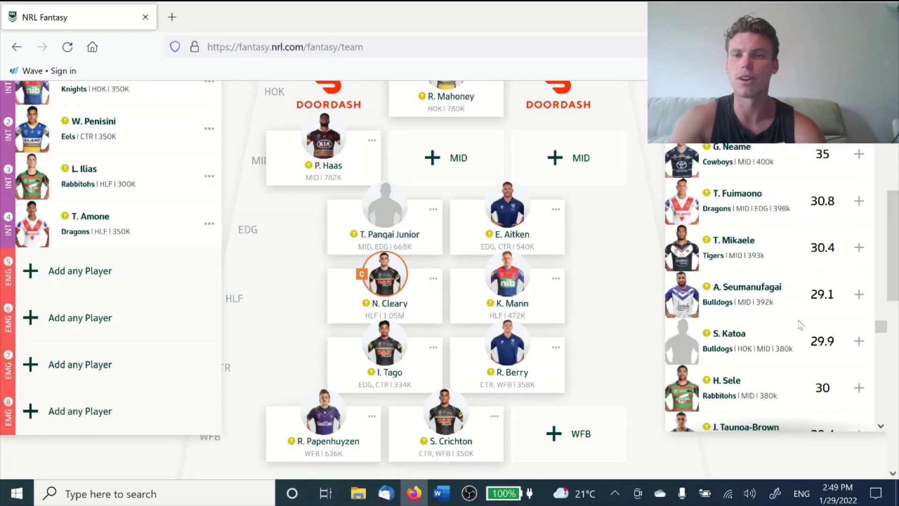
pyautogui.scroll(-1, 800, 325)
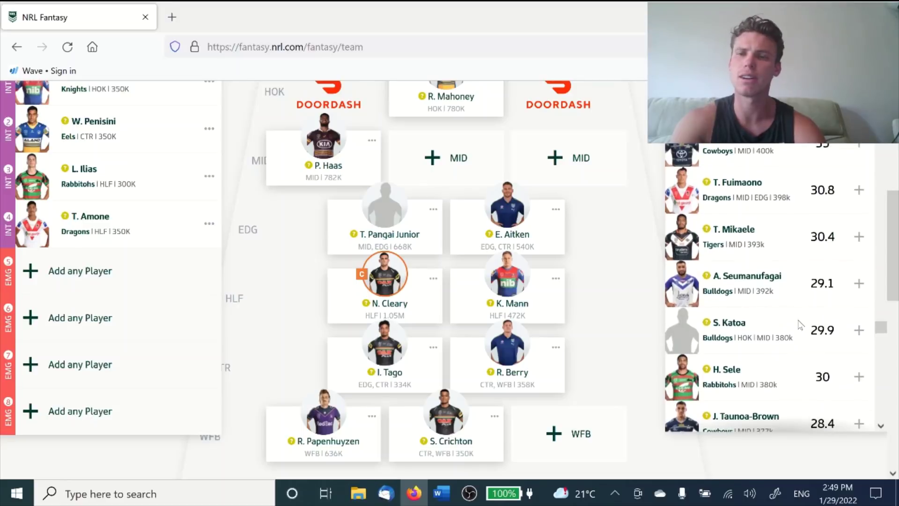
pyautogui.scroll(2, 801, 325)
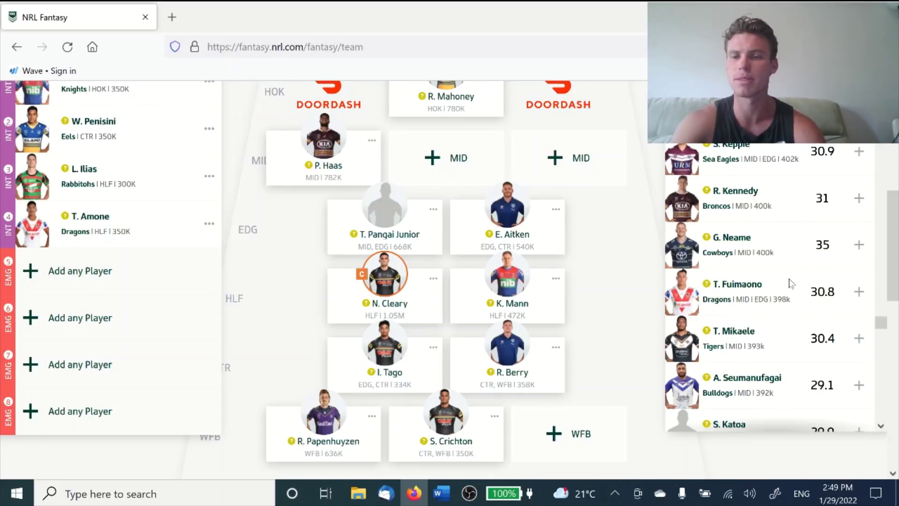
pyautogui.scroll(-10, 791, 283)
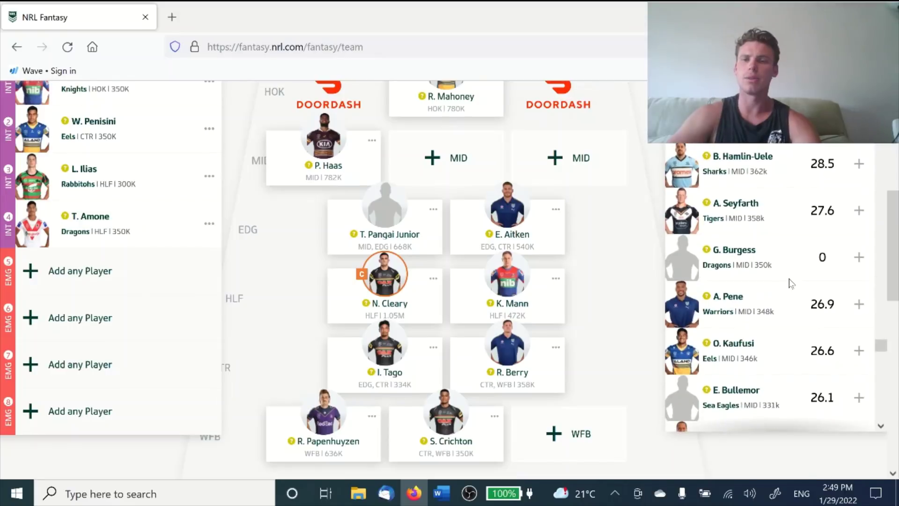
pyautogui.scroll(3, 791, 283)
pyautogui.scroll(-4, 791, 284)
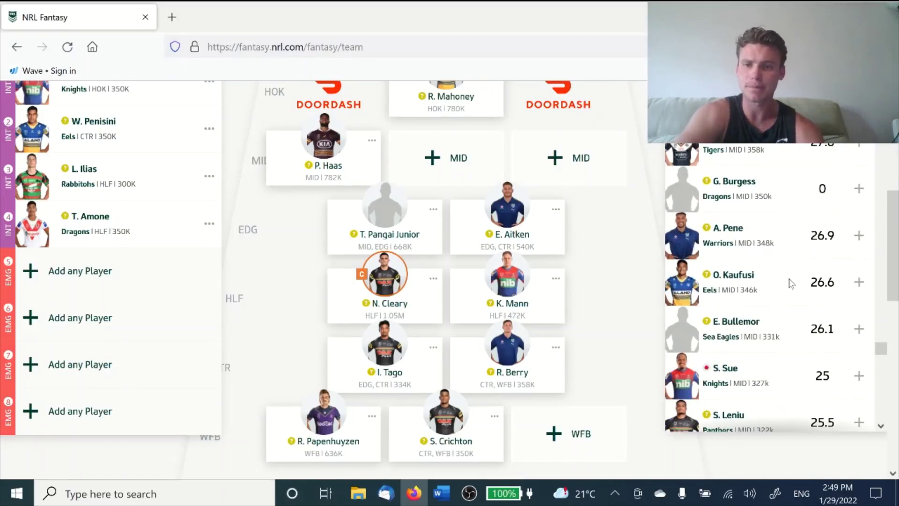
# - Examine the cheapest middle forwards at the low end of the player pool as options for the open MID slots
pyautogui.scroll(-3, 791, 283)
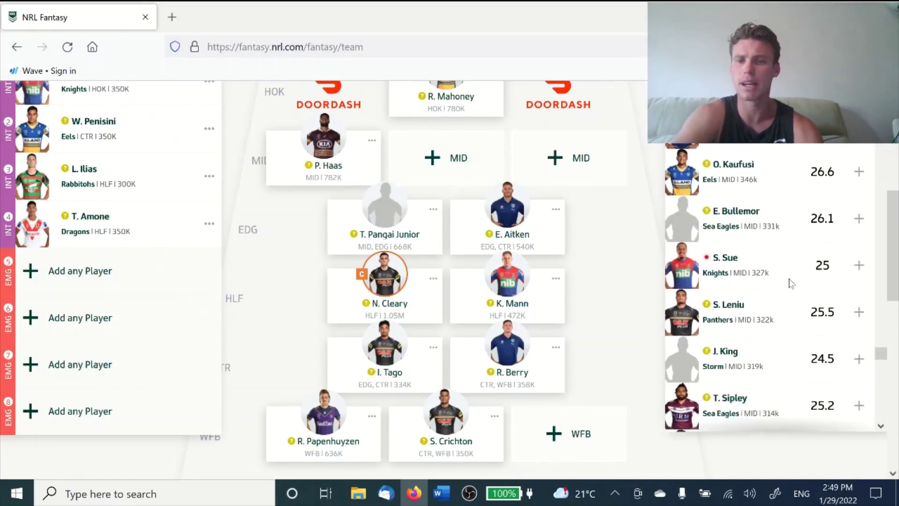
pyautogui.scroll(-5, 791, 283)
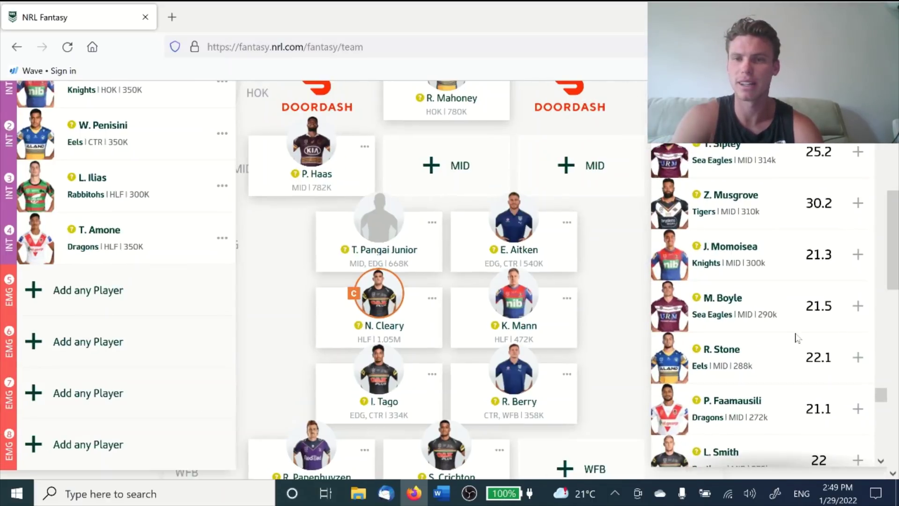
pyautogui.scroll(-1, 794, 309)
pyautogui.scroll(-6, 751, 324)
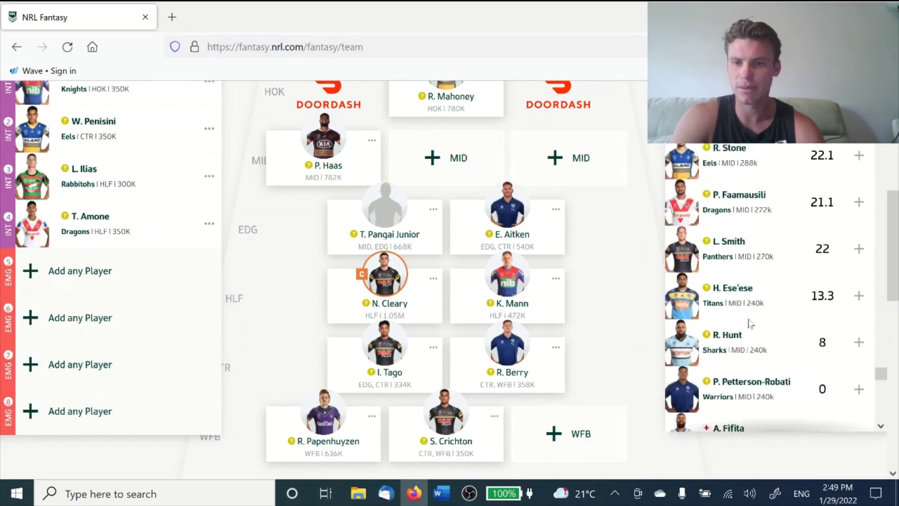
pyautogui.scroll(-3, 751, 323)
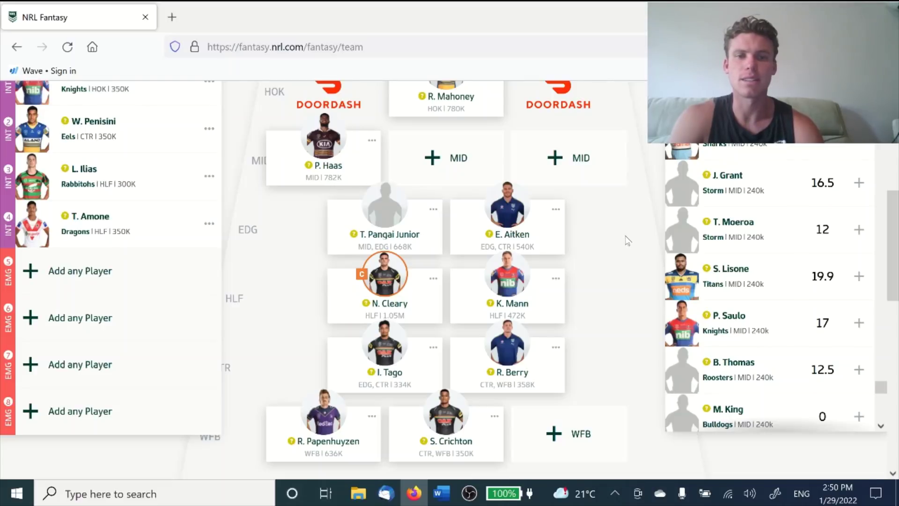
# - Move T. Pangai Junior of the Bulldogs out of the first EDG slot and into the second MID slot
pyautogui.scroll(1, 627, 240)
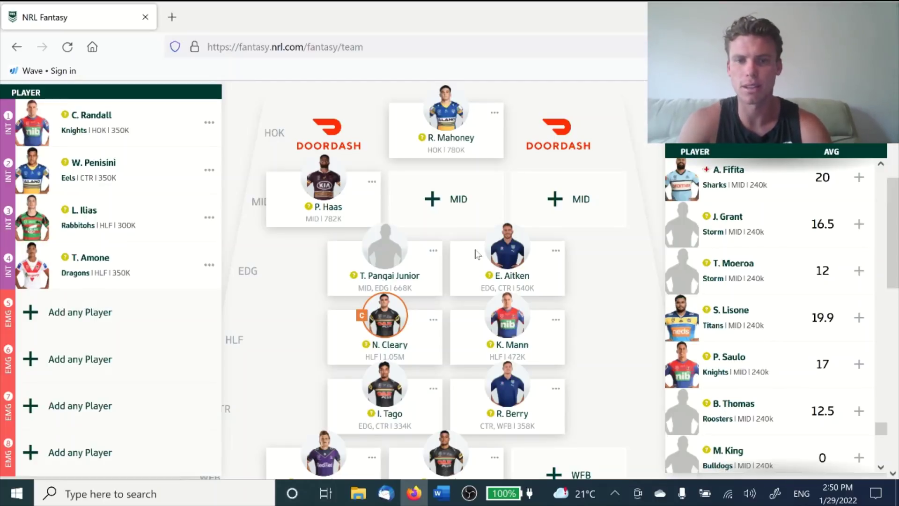
pyautogui.click(431, 253)
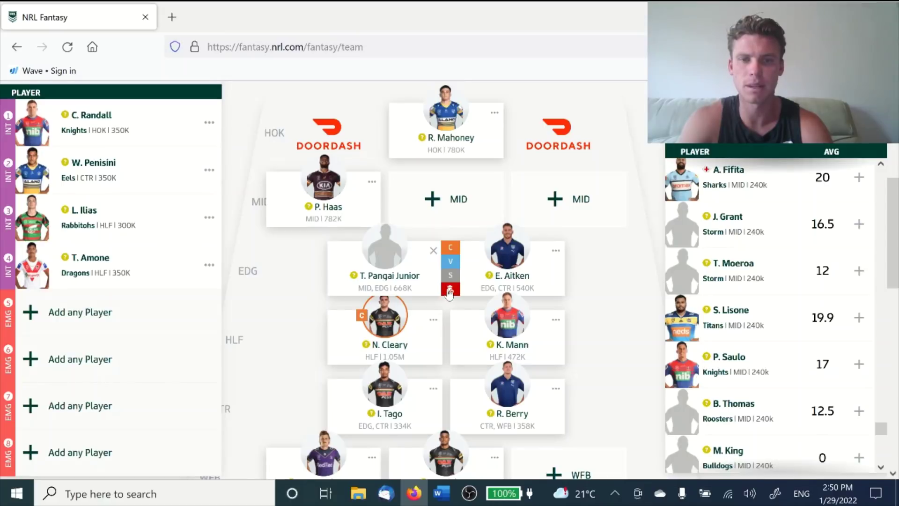
pyautogui.click(450, 291)
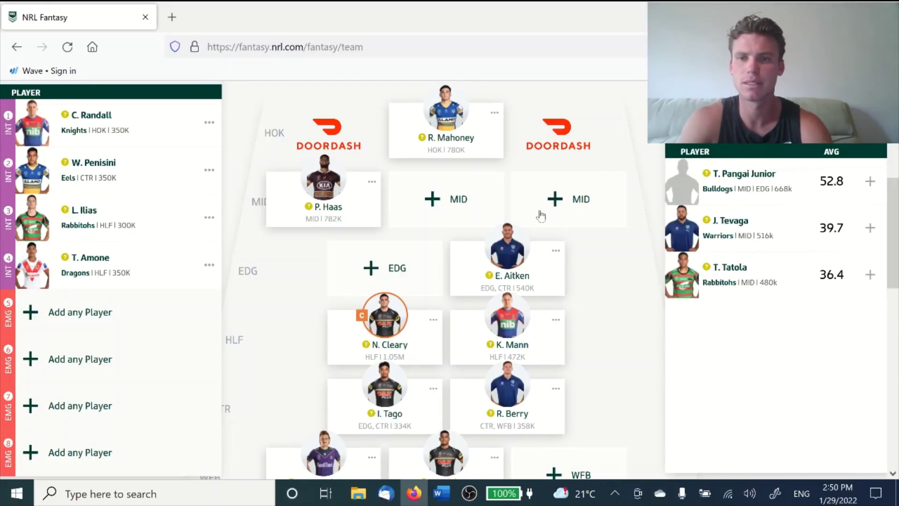
pyautogui.click(871, 182)
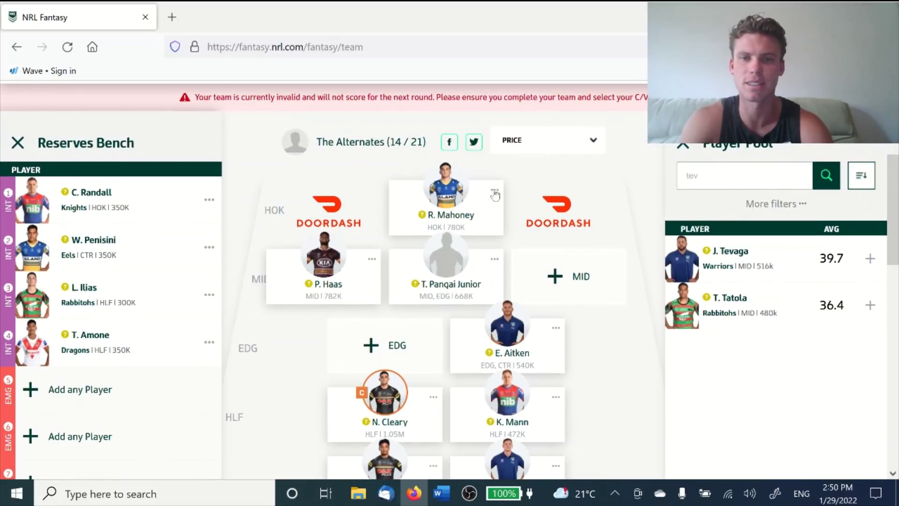
# - Remove R. Mahoney from the HOK slot and look over the rest of the lineup
pyautogui.click(494, 190)
pyautogui.click(513, 226)
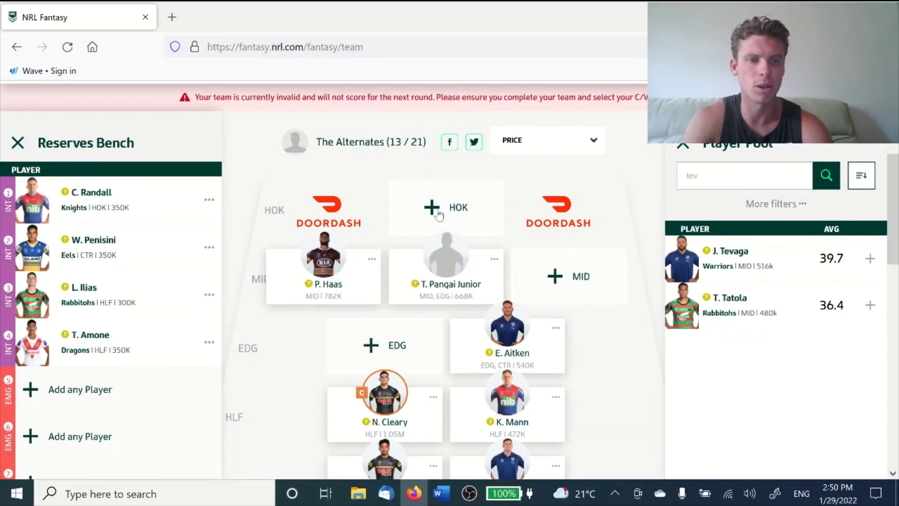
pyautogui.scroll(-4, 305, 356)
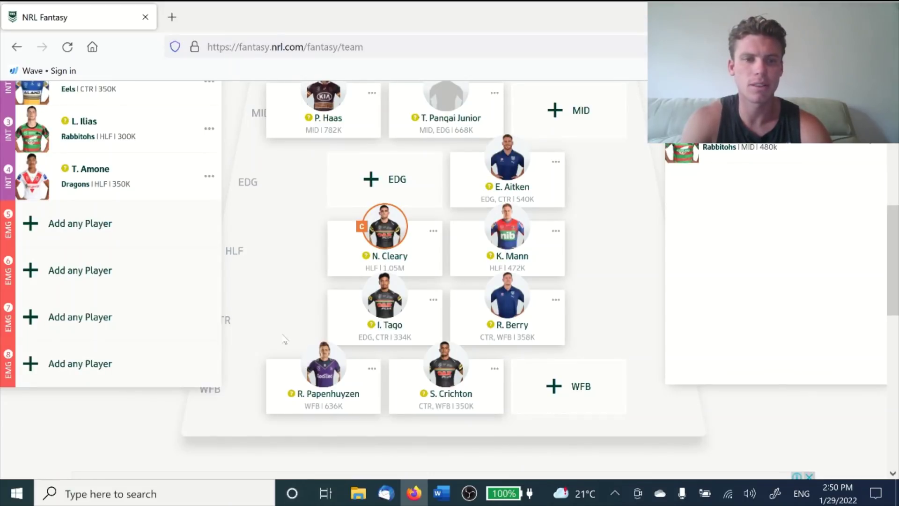
pyautogui.scroll(3, 298, 313)
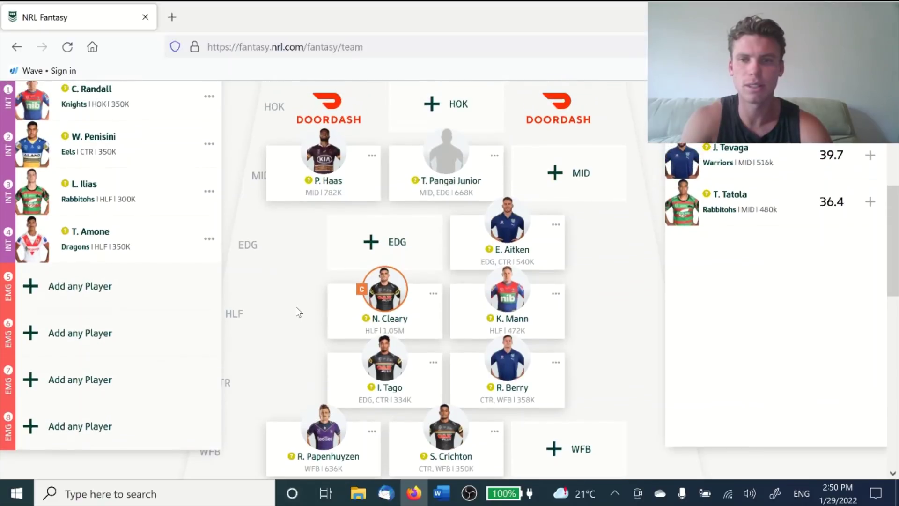
pyautogui.scroll(2, 756, 191)
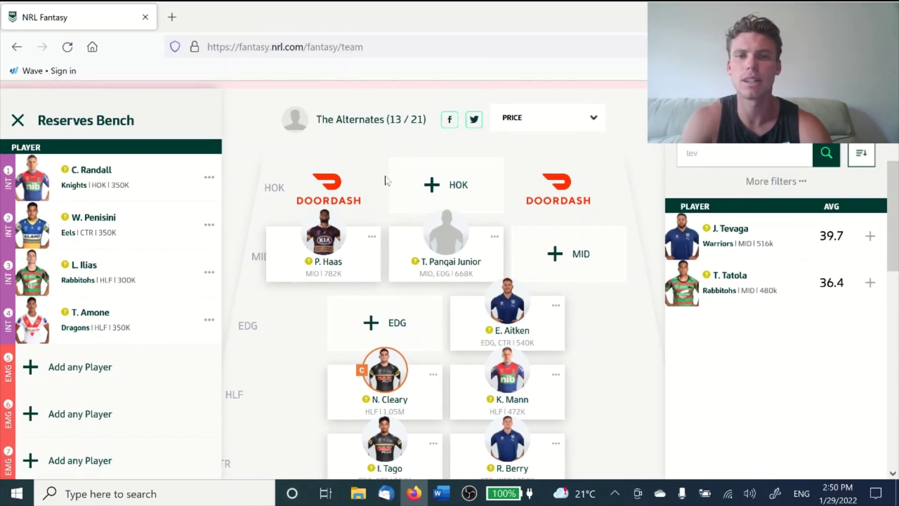
# - Compare the hookers in the player pool and add R. Cotter of the Cowboys to the HOK slot
pyautogui.click(412, 180)
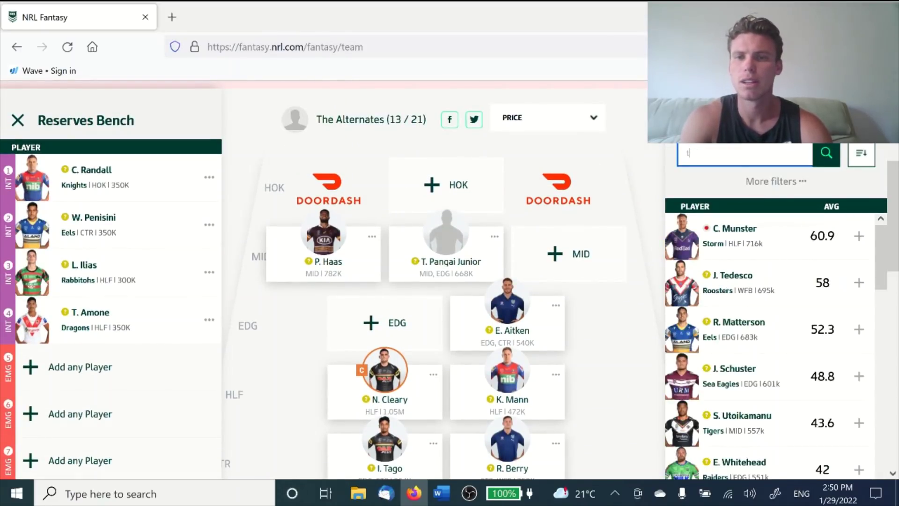
pyautogui.scroll(-2, 633, 216)
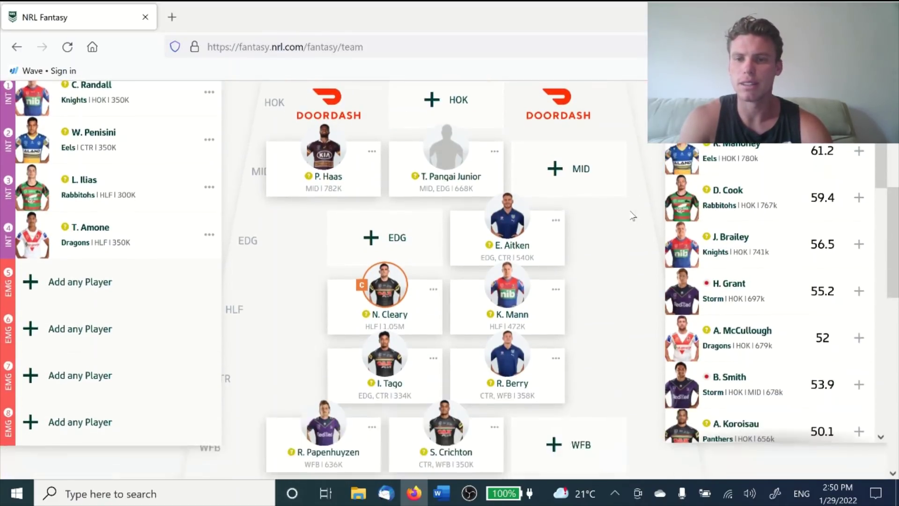
pyautogui.scroll(1, 634, 217)
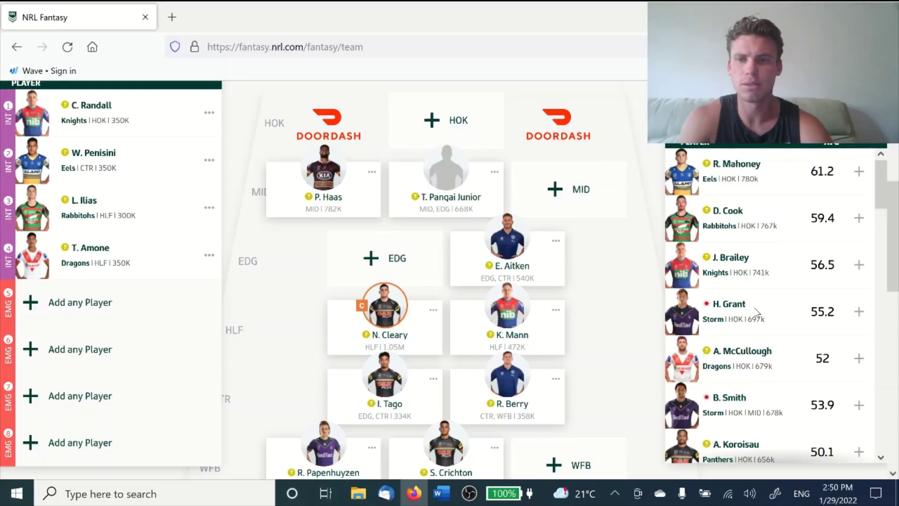
pyautogui.scroll(-9, 792, 394)
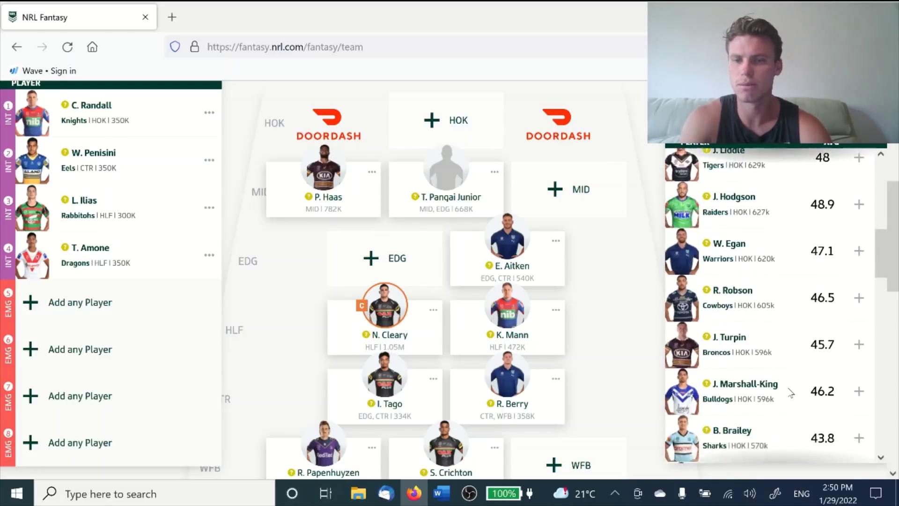
pyautogui.scroll(-2, 791, 393)
pyautogui.scroll(-5, 792, 393)
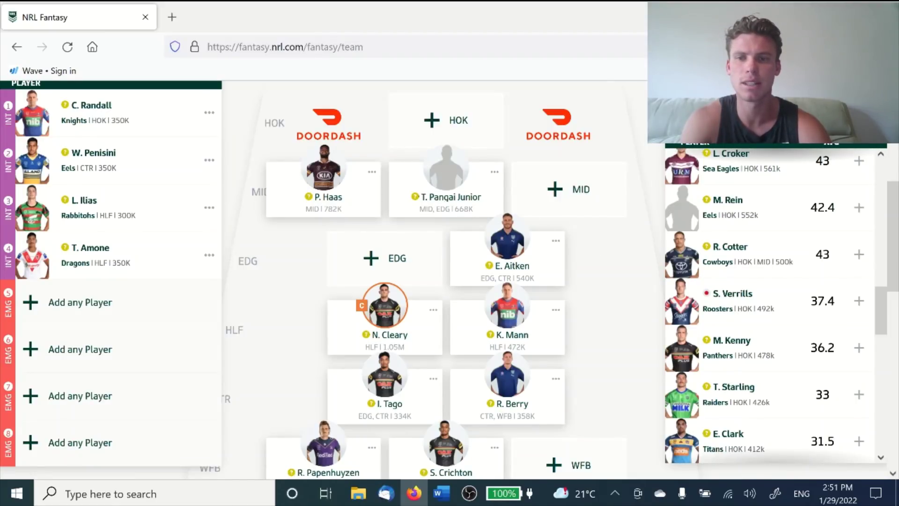
pyautogui.click(859, 254)
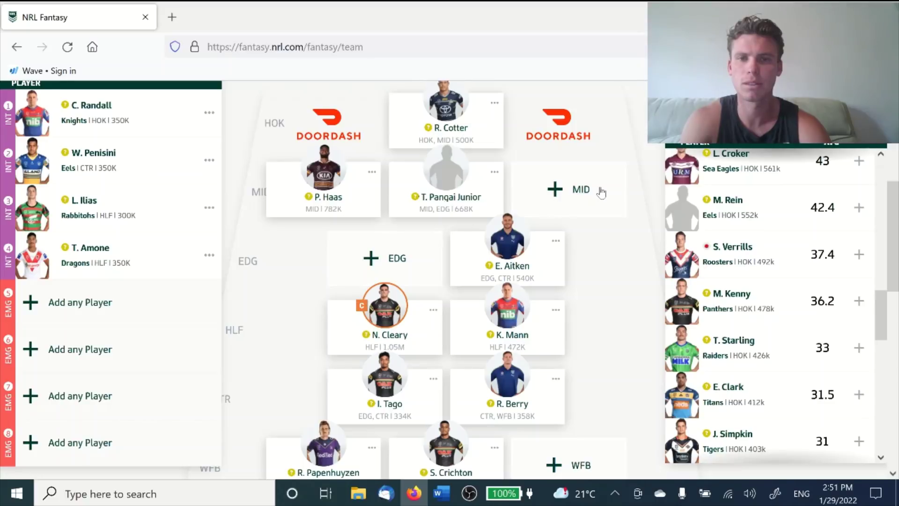
# - Check the edge forwards available for the empty EDG slot and weigh the remaining salary against the open slots
pyautogui.click(372, 258)
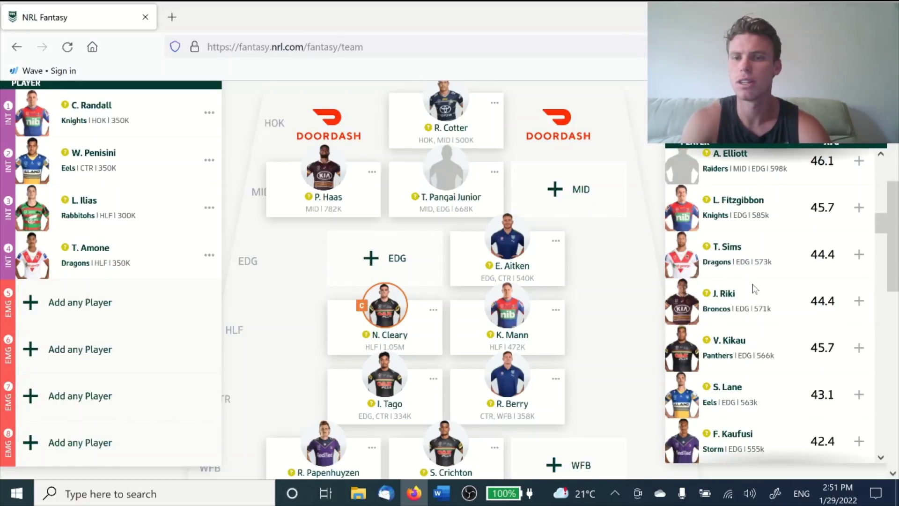
pyautogui.scroll(-1, 755, 289)
pyautogui.scroll(2, 755, 289)
pyautogui.scroll(-1, 298, 274)
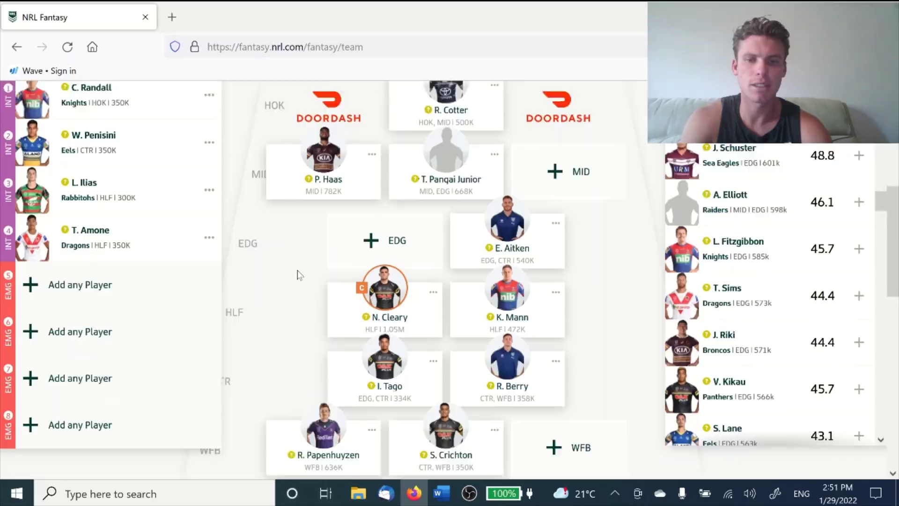
pyautogui.scroll(5, 298, 275)
pyautogui.scroll(-3, 298, 275)
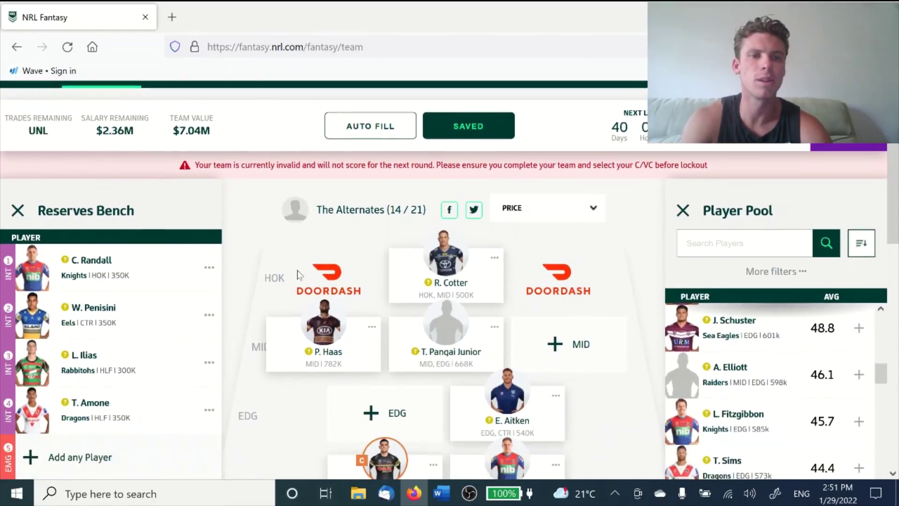
pyautogui.scroll(-7, 298, 275)
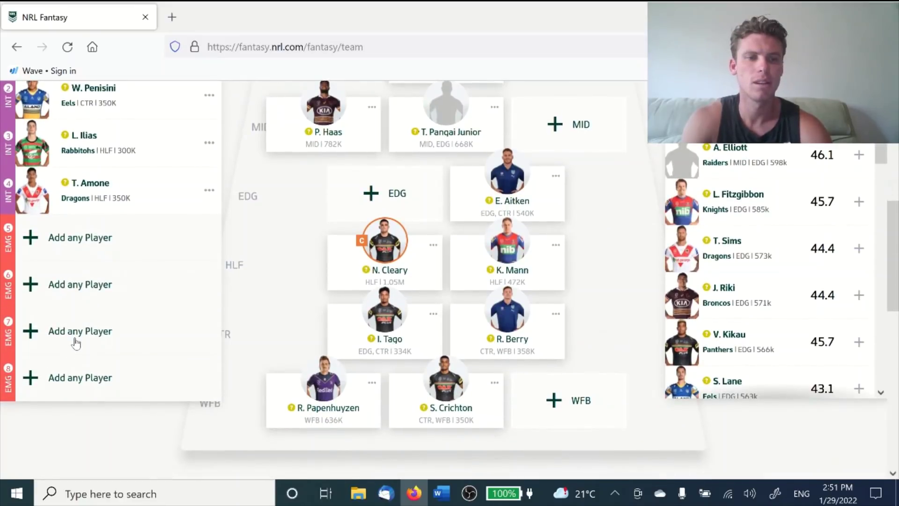
# - Look through the cheapest players in the pool and add I. Tass of the Rabbitohs to the first emergency slot
pyautogui.scroll(5, 733, 277)
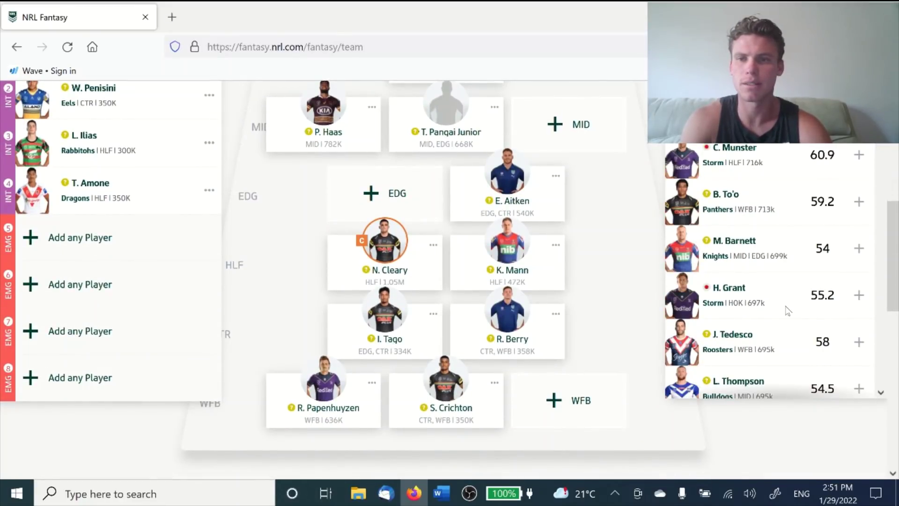
pyautogui.scroll(-10, 788, 310)
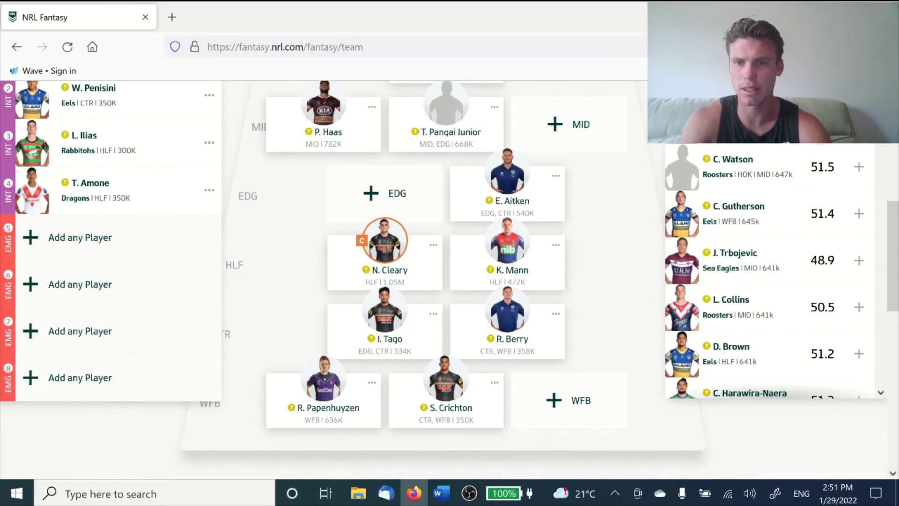
pyautogui.scroll(-10, 773, 272)
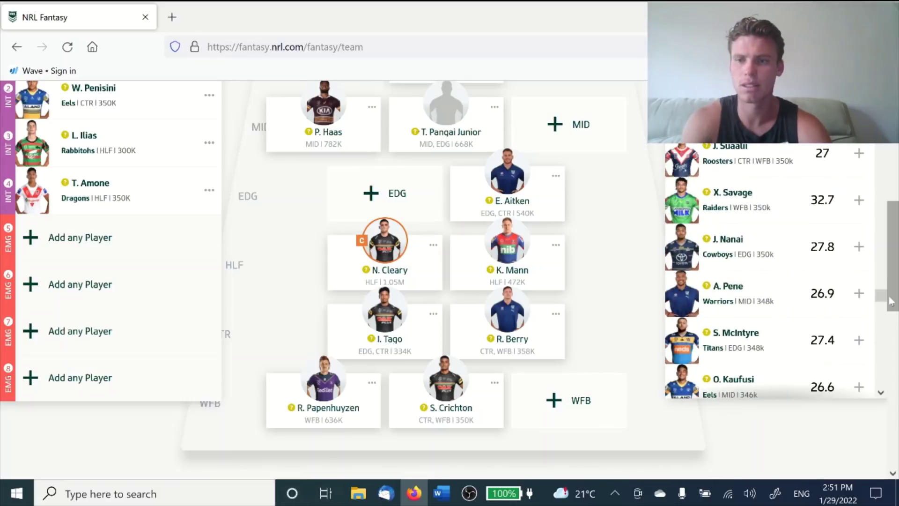
pyautogui.moveTo(881, 302); pyautogui.dragTo(881, 327)
pyautogui.scroll(-10, 779, 329)
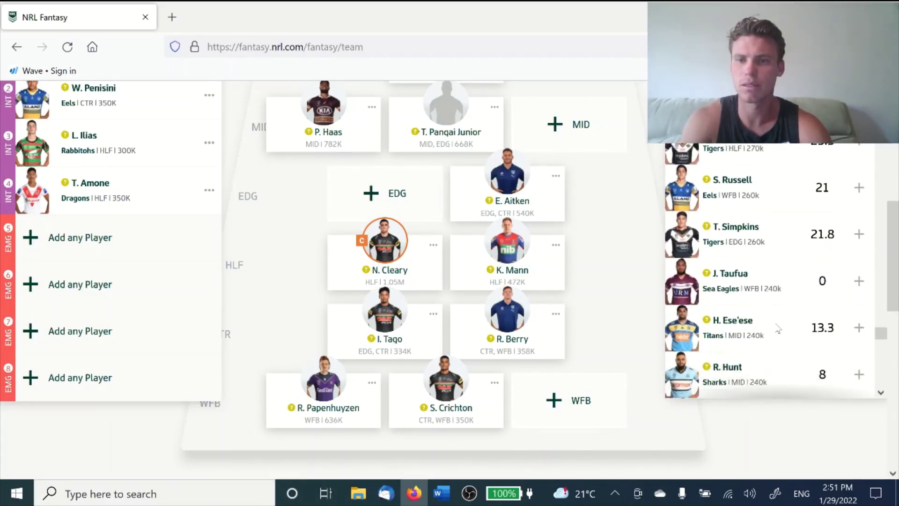
pyautogui.scroll(-5, 778, 329)
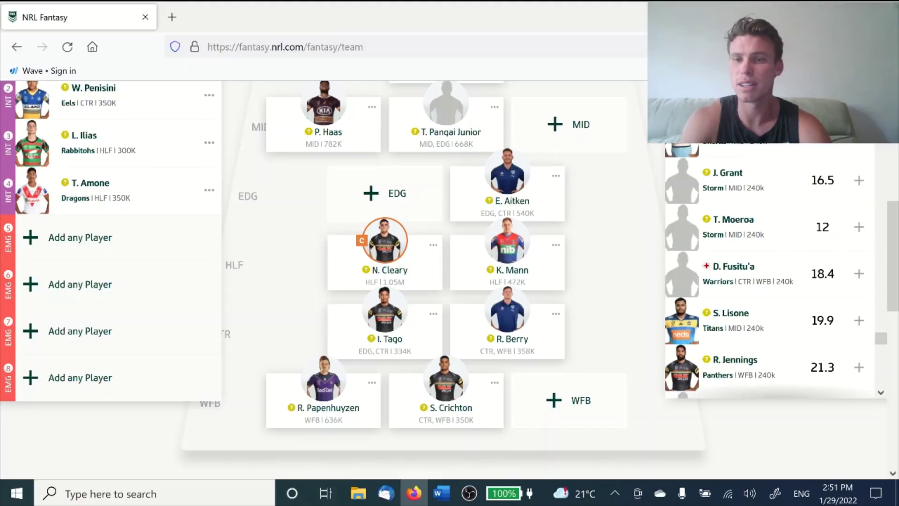
pyautogui.scroll(-5, 806, 273)
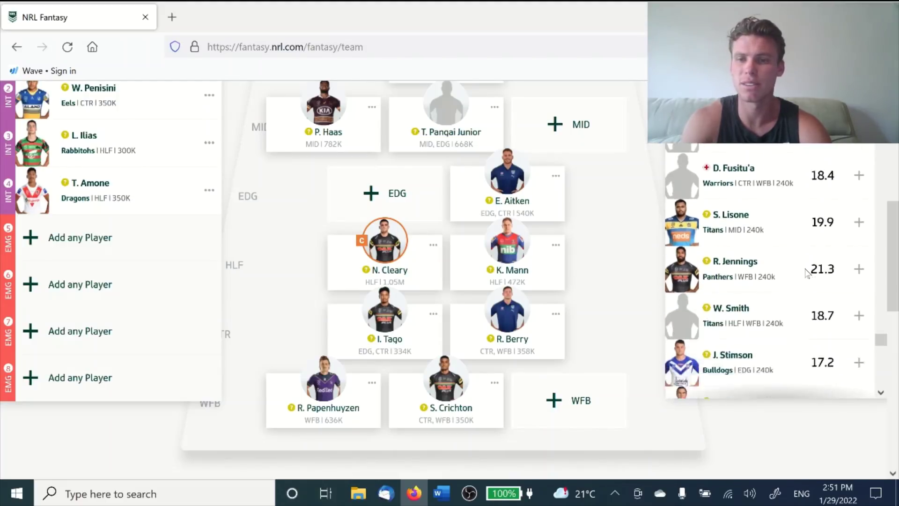
pyautogui.scroll(-5, 807, 273)
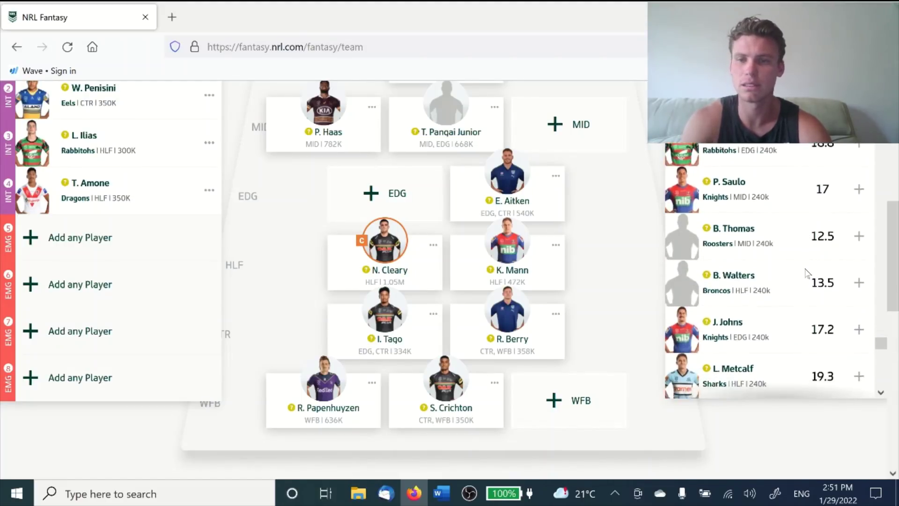
pyautogui.scroll(-2, 807, 273)
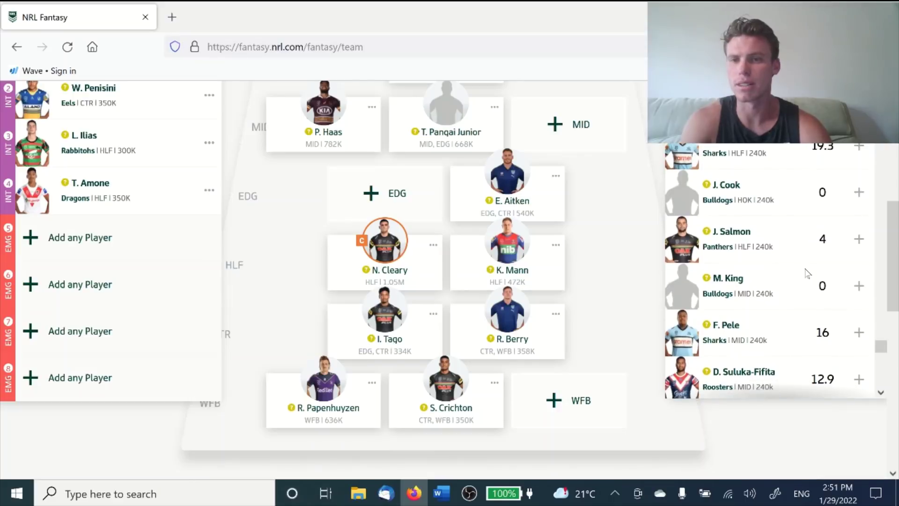
pyautogui.scroll(-3, 762, 268)
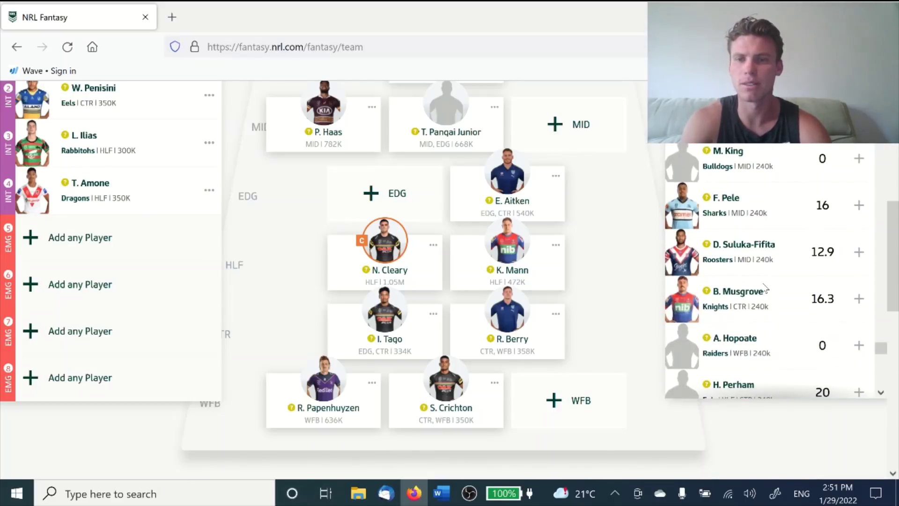
pyautogui.scroll(-7, 800, 315)
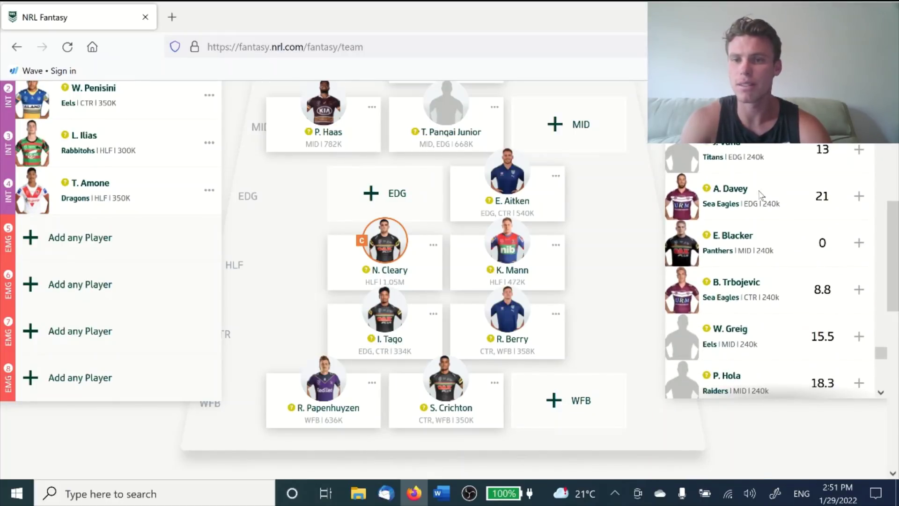
pyautogui.scroll(-2, 799, 313)
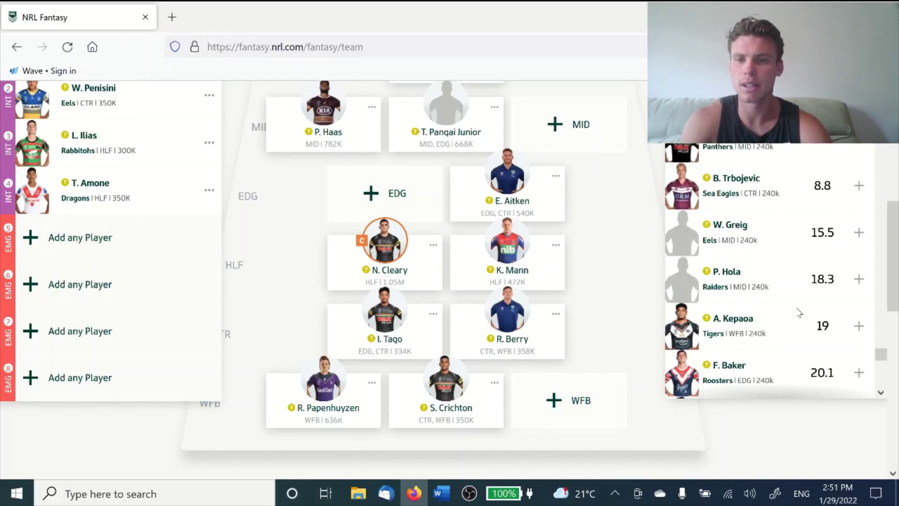
pyautogui.scroll(-4, 799, 300)
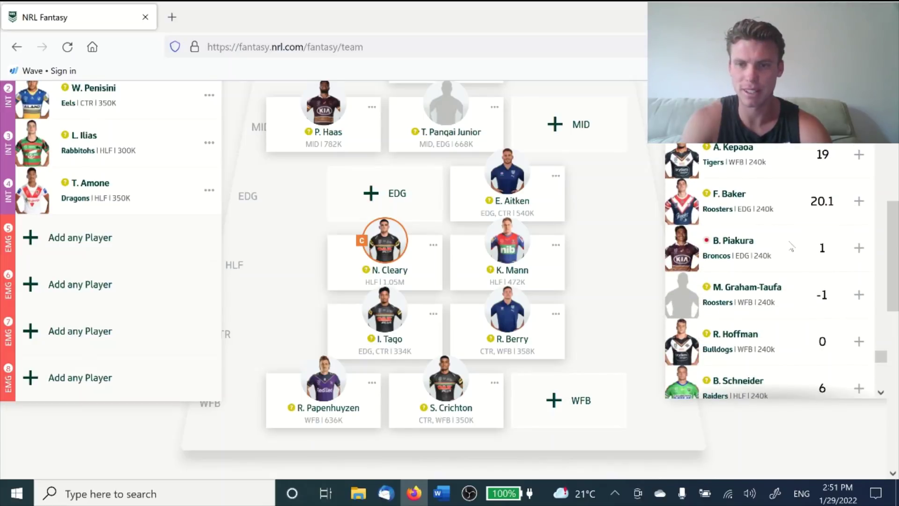
pyautogui.scroll(-10, 792, 247)
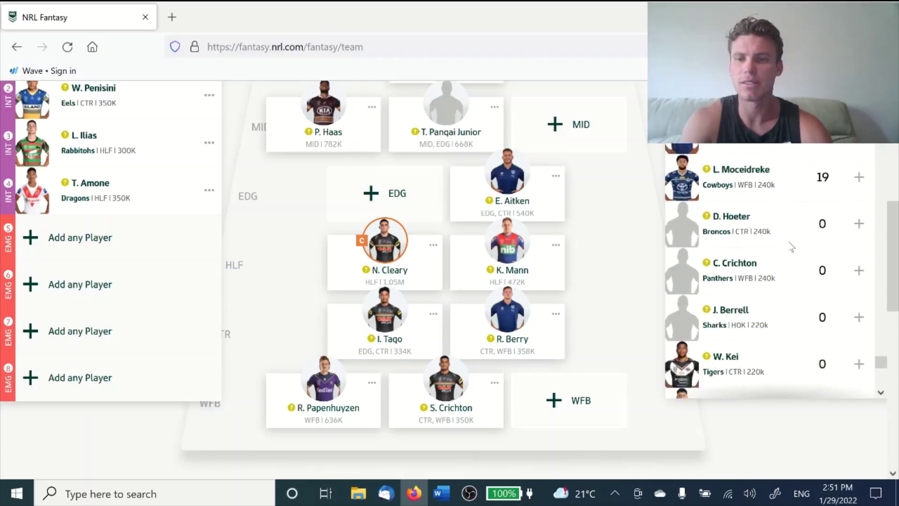
pyautogui.scroll(-6, 792, 247)
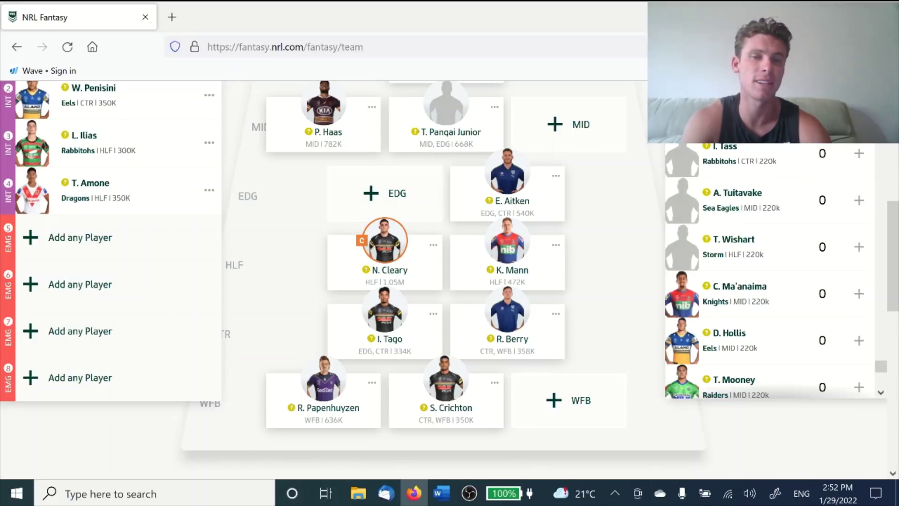
pyautogui.click(860, 163)
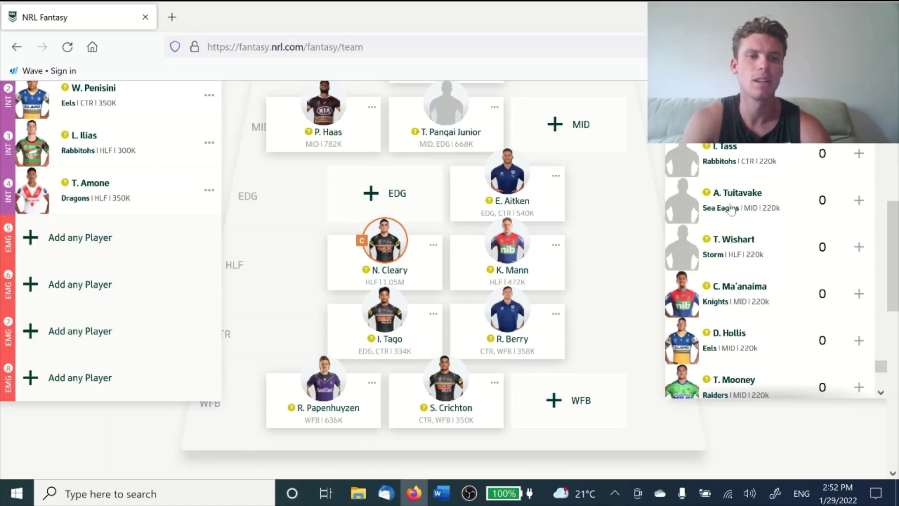
# - Compare the remaining 220k and 240k players and add T. Moeroa of the Storm to the third MID slot
pyautogui.scroll(-7, 795, 298)
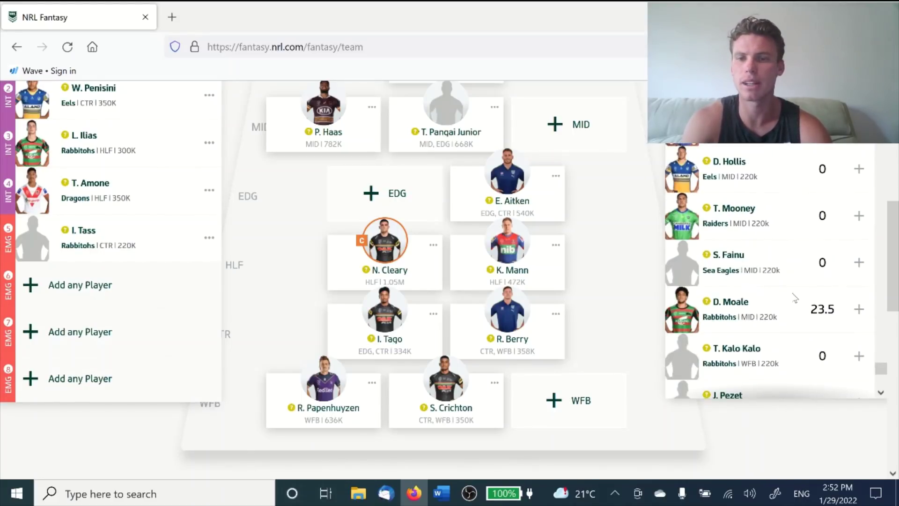
pyautogui.scroll(1, 795, 298)
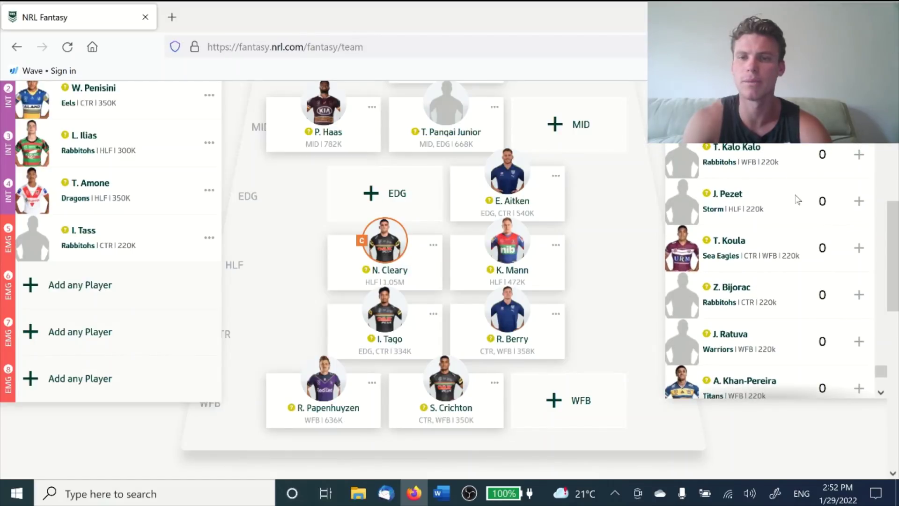
pyautogui.scroll(-11, 804, 300)
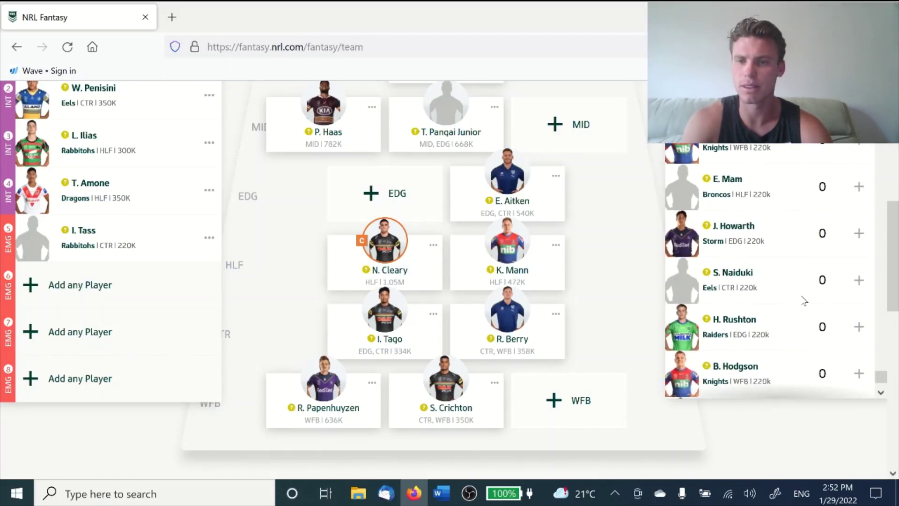
pyautogui.scroll(-3, 805, 300)
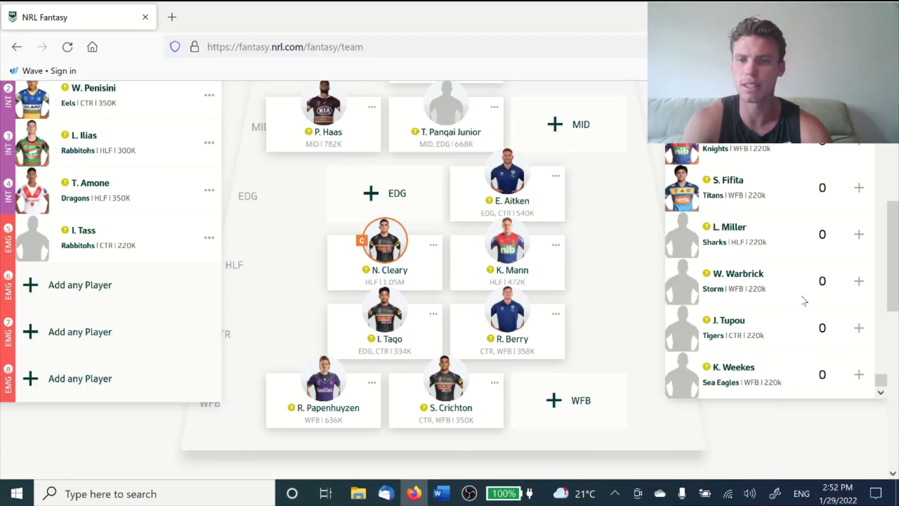
pyautogui.scroll(-20, 804, 300)
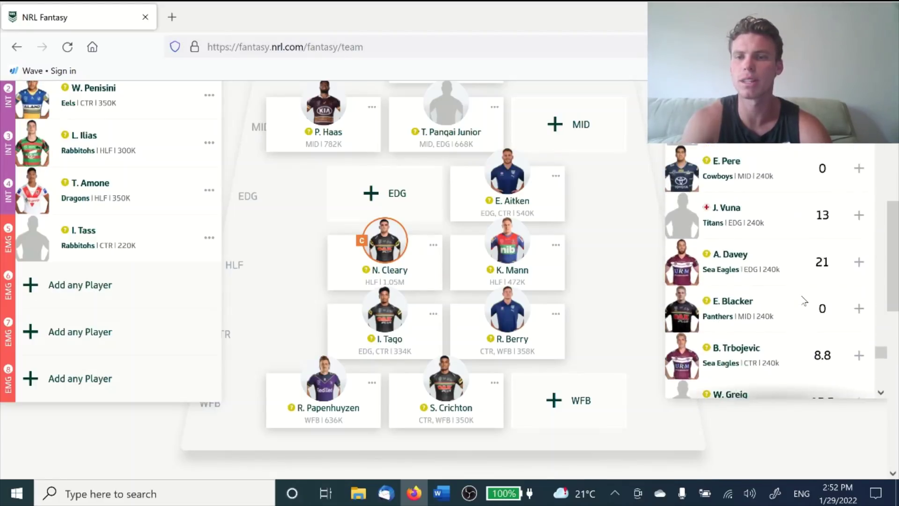
pyautogui.scroll(6, 804, 300)
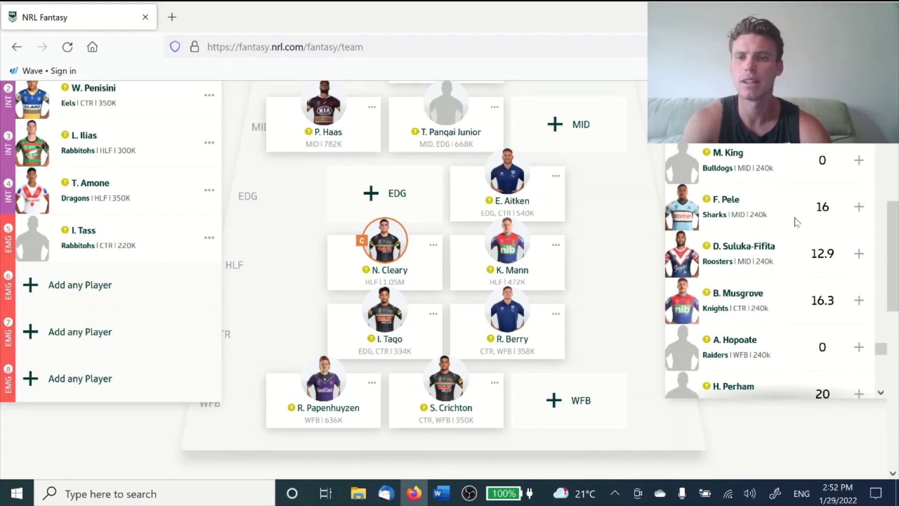
pyautogui.scroll(3, 797, 222)
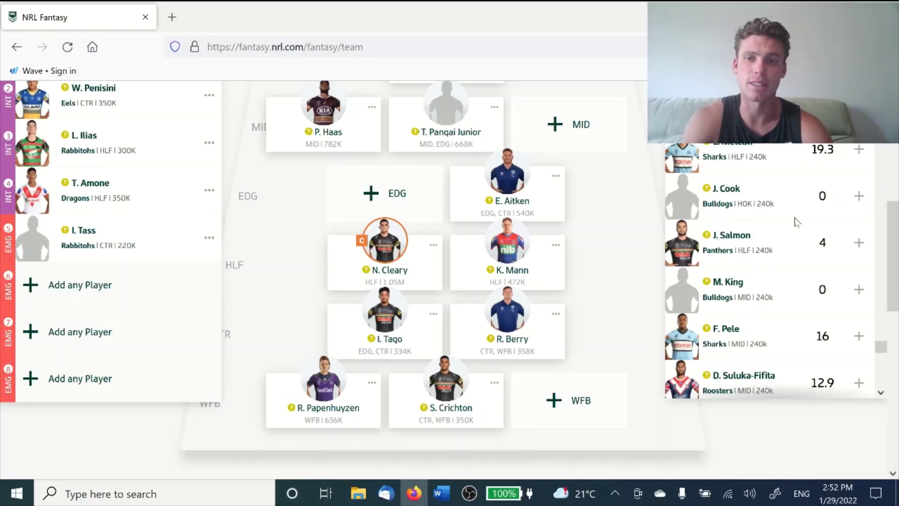
pyautogui.scroll(6, 808, 293)
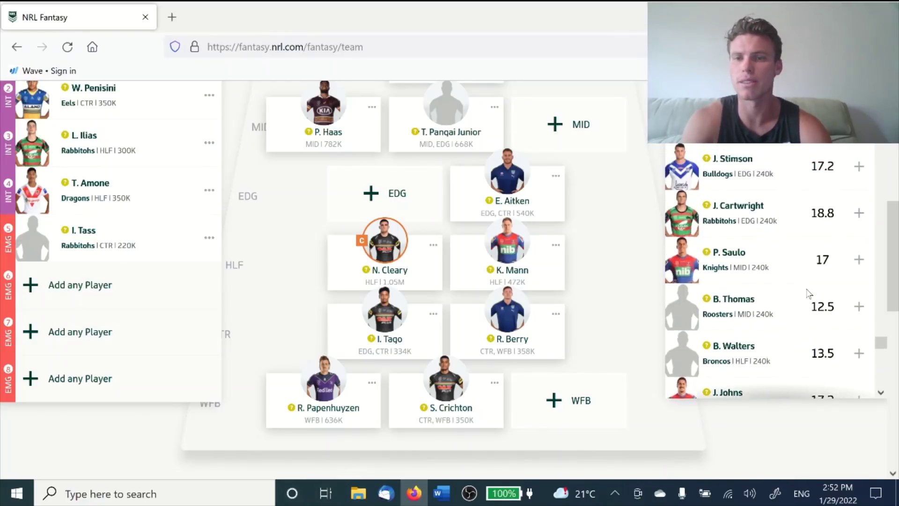
pyautogui.scroll(3, 813, 238)
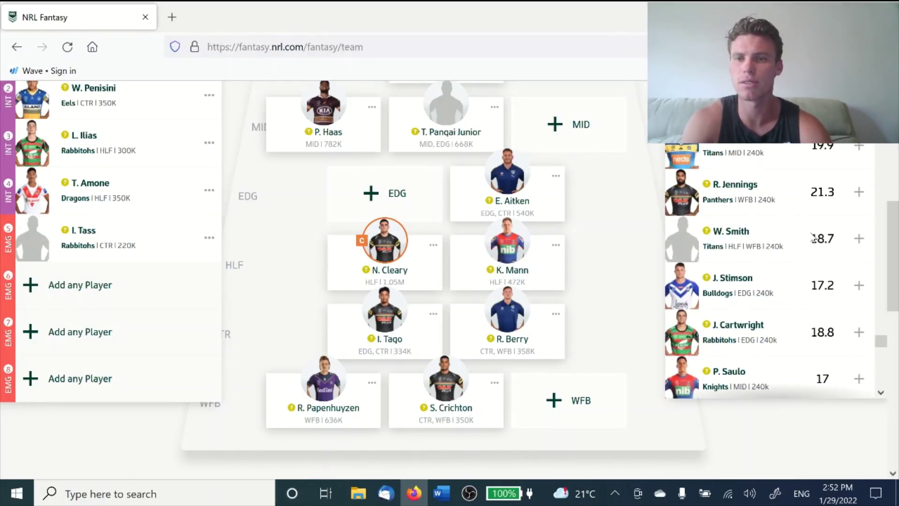
pyautogui.scroll(4, 813, 175)
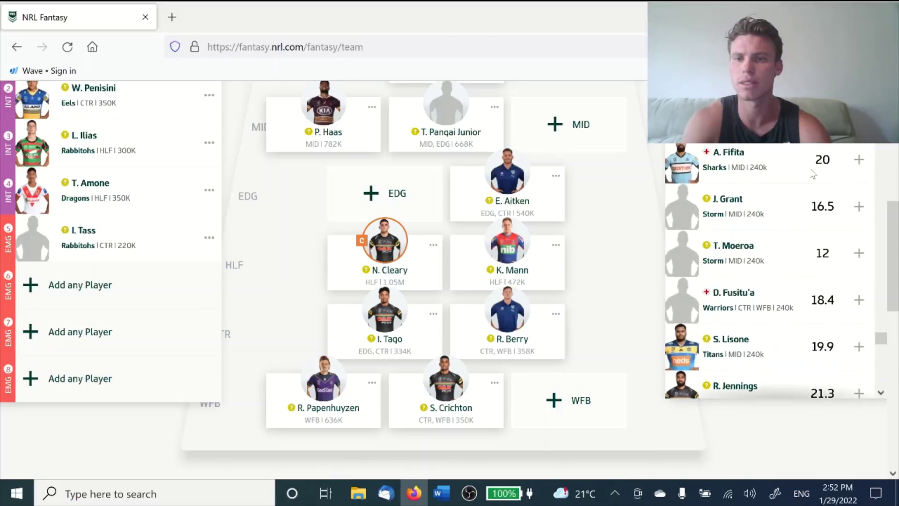
pyautogui.click(860, 255)
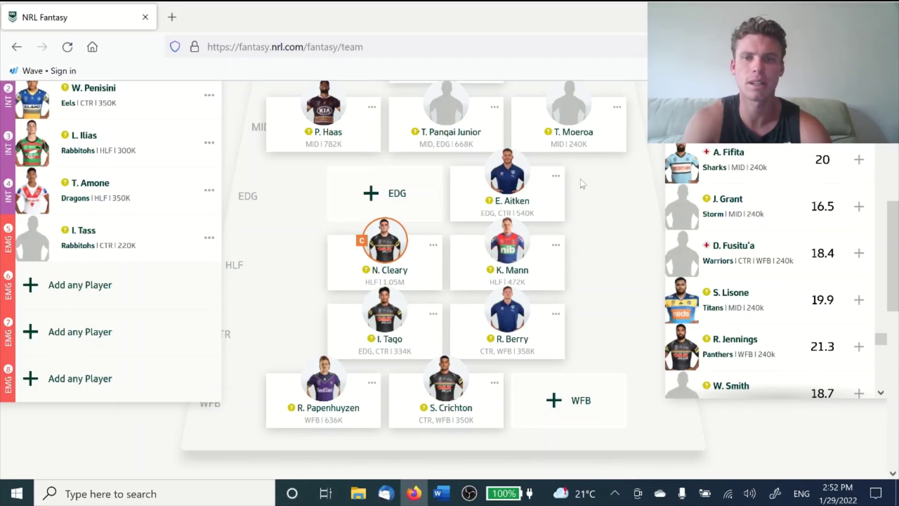
# - Filter the player pool by the Middle position across all teams
pyautogui.scroll(1, 586, 273)
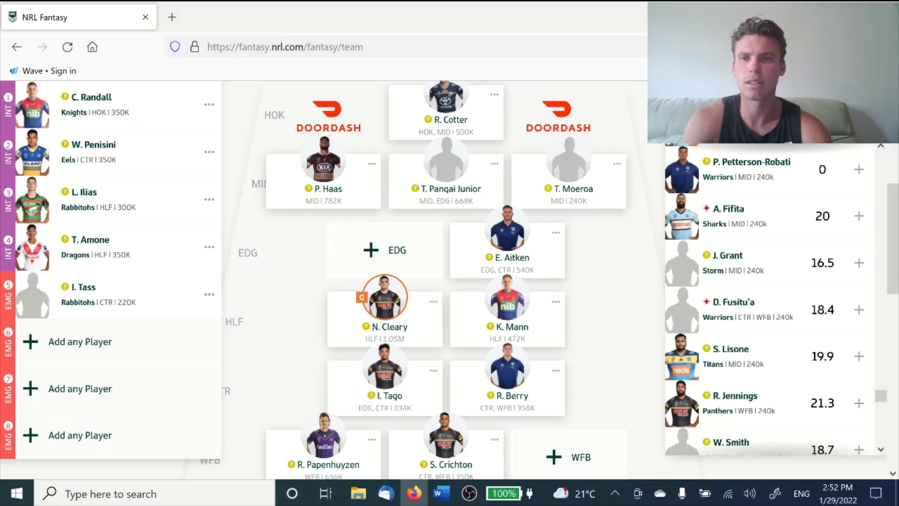
pyautogui.scroll(3, 737, 152)
pyautogui.scroll(2, 774, 178)
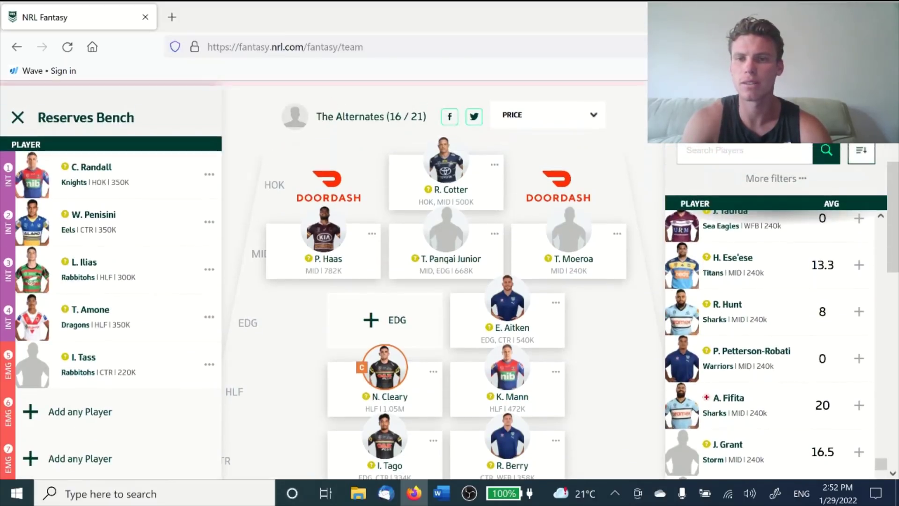
pyautogui.click(773, 179)
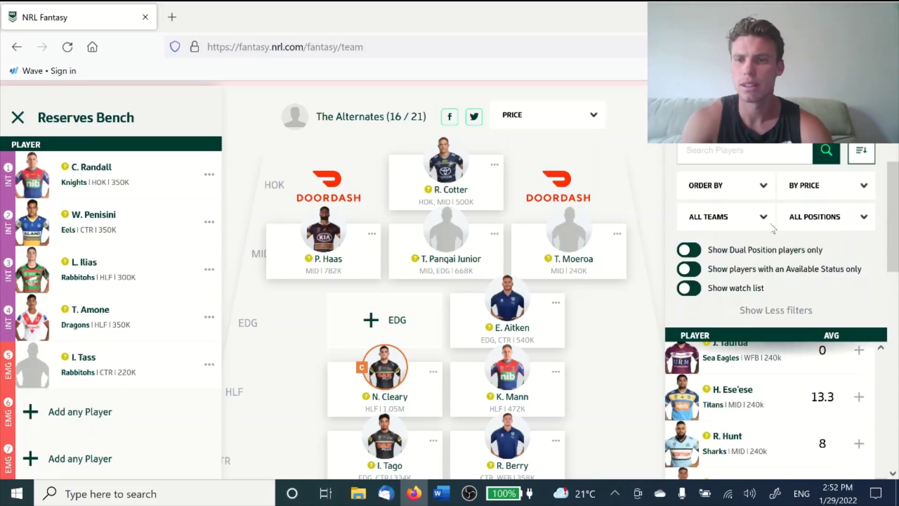
pyautogui.click(812, 224)
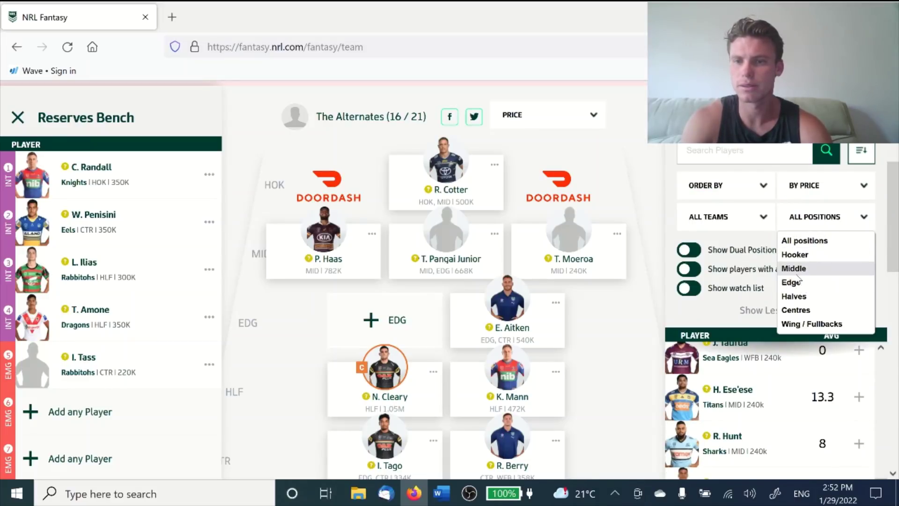
pyautogui.click(780, 220)
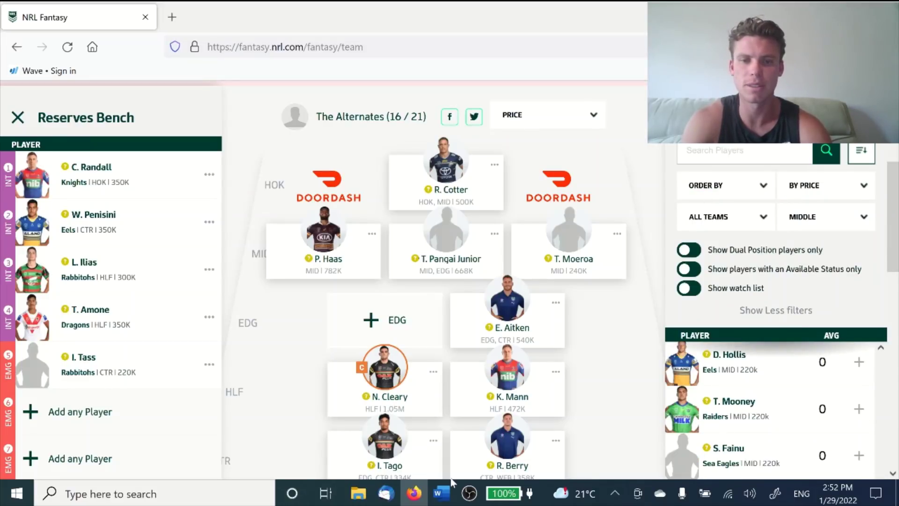
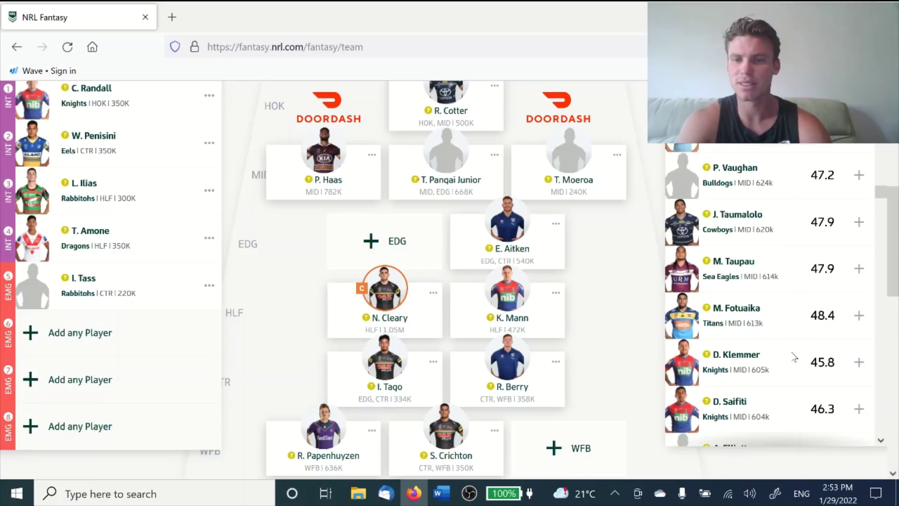
# - Look through the middle forwards in the pool and add S. Utoikamanu of the Tigers to the second emergency slot
pyautogui.scroll(-4, 795, 357)
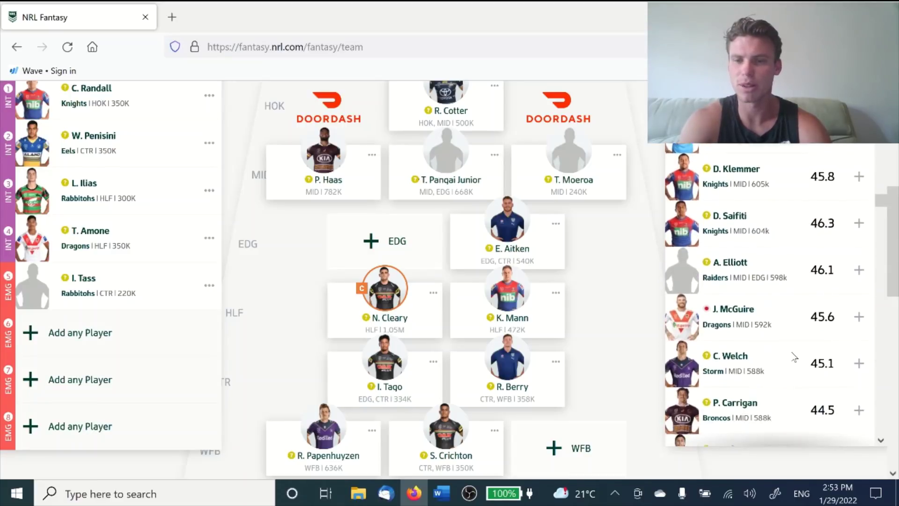
pyautogui.scroll(-3, 795, 357)
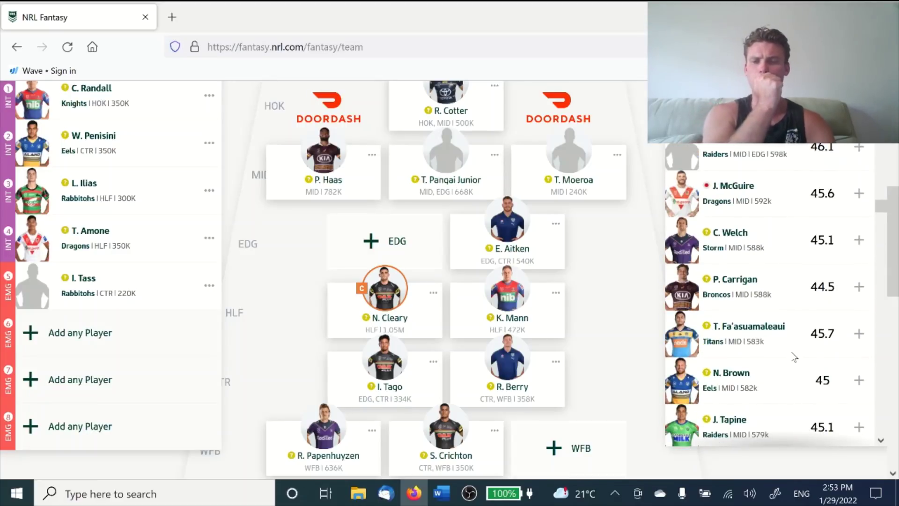
pyautogui.scroll(-10, 795, 357)
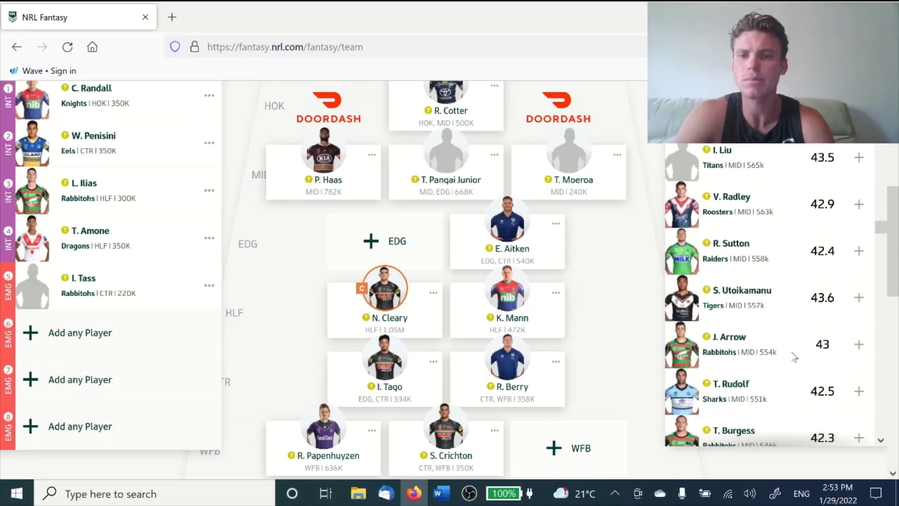
pyautogui.scroll(-5, 795, 358)
pyautogui.scroll(6, 778, 338)
pyautogui.scroll(-1, 761, 316)
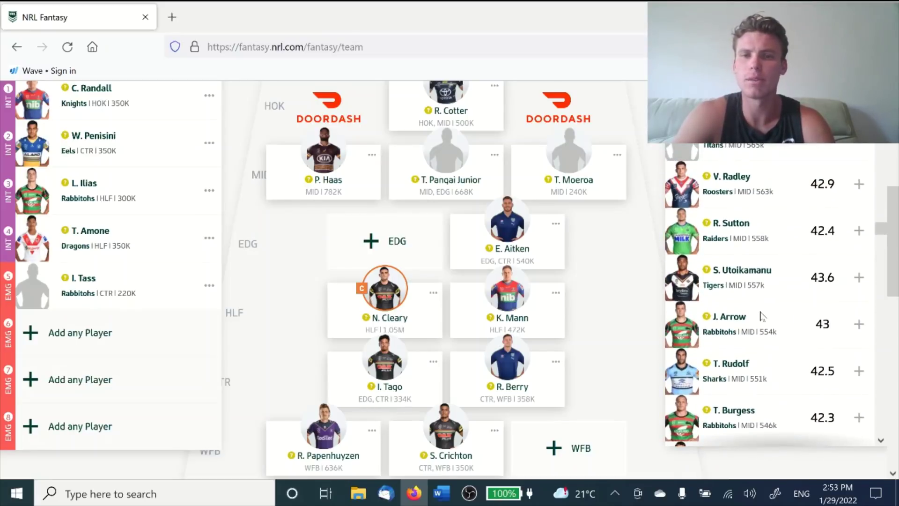
pyautogui.click(859, 278)
# - Swap S. Utoikamanu with T. Moeroa so that Utoikamanu takes the third MID slot and Moeroa the emergency slot
pyautogui.click(207, 333)
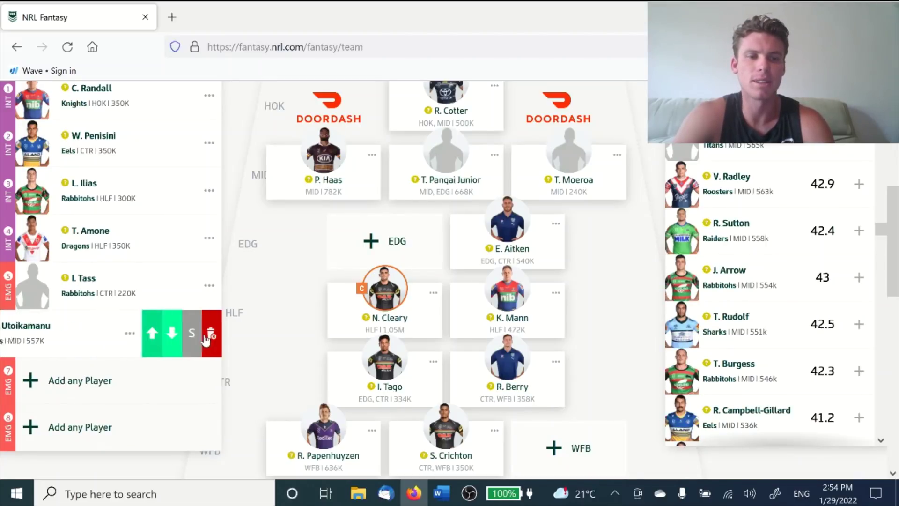
pyautogui.click(192, 333)
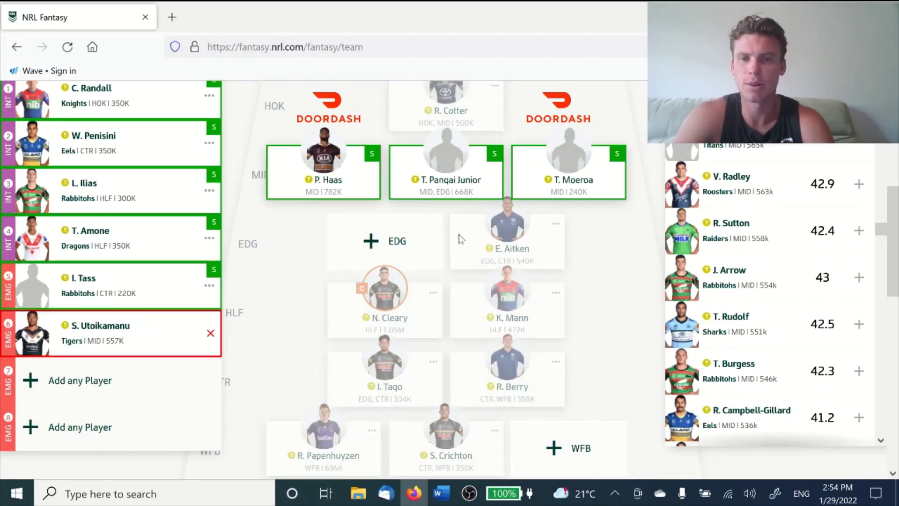
pyautogui.click(618, 154)
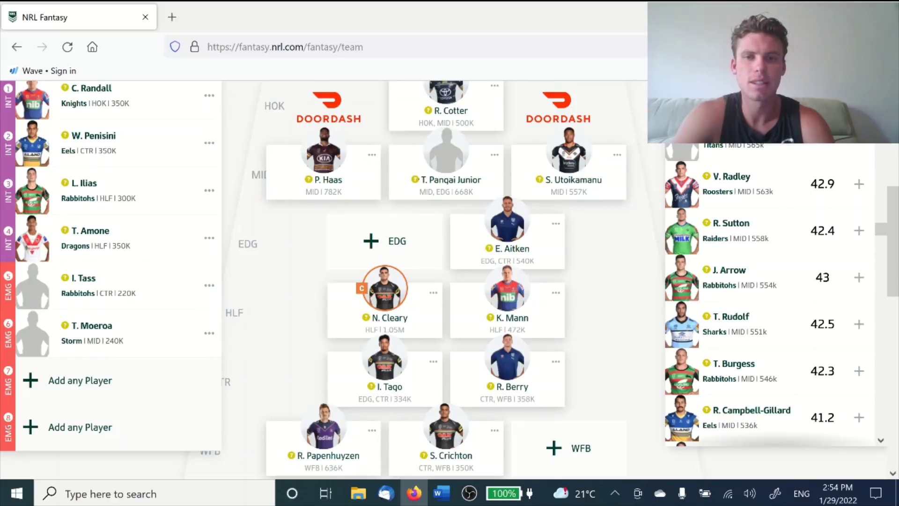
# - Examine the mid-priced middle forwards below S. Utoikamanu, down to those costing about 400k
pyautogui.scroll(-10, 813, 369)
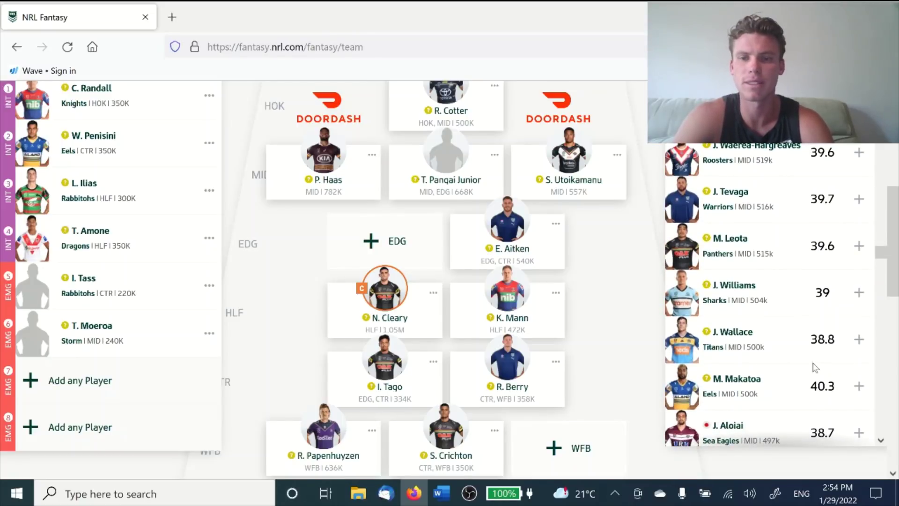
pyautogui.scroll(-3, 816, 367)
pyautogui.scroll(2, 816, 368)
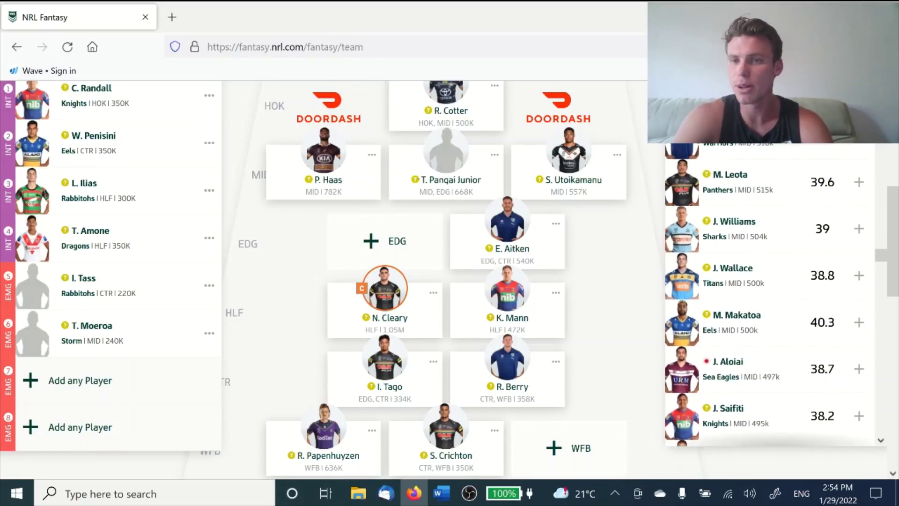
pyautogui.scroll(2, 815, 368)
pyautogui.scroll(-7, 814, 366)
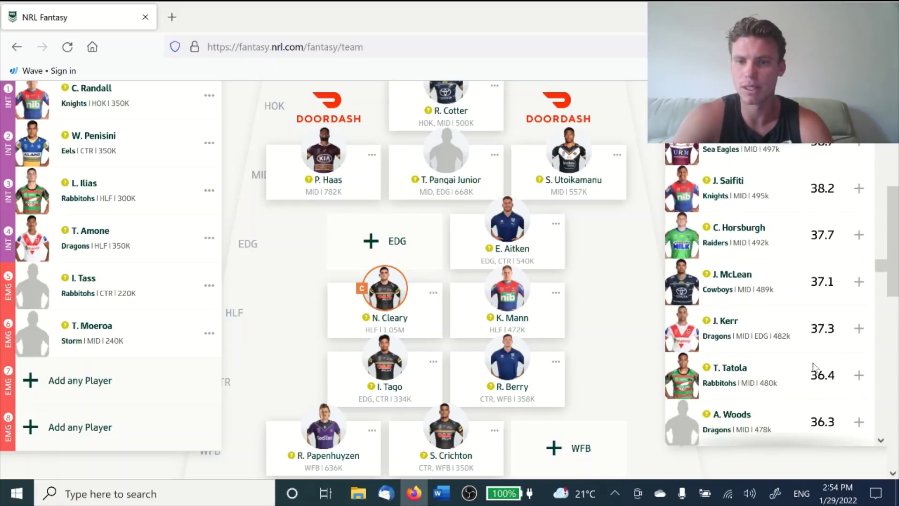
pyautogui.scroll(-10, 813, 366)
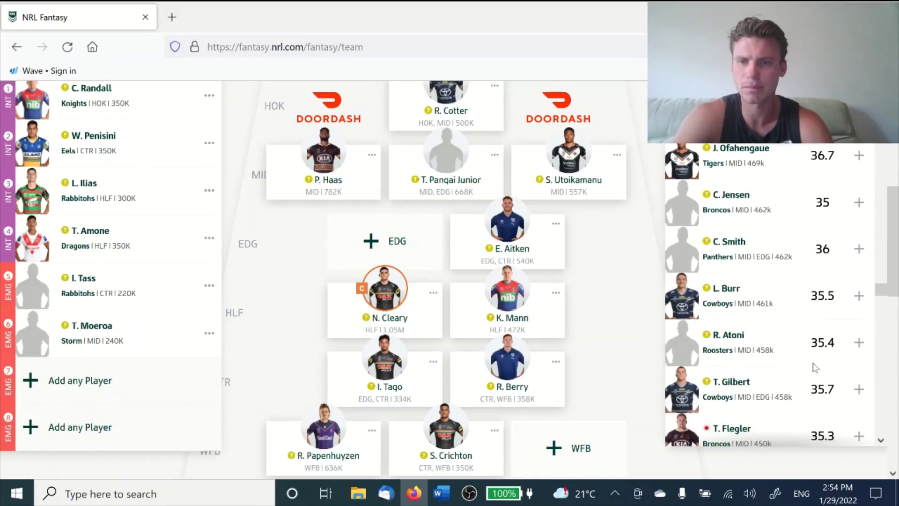
pyautogui.scroll(-3, 815, 368)
pyautogui.scroll(-1, 816, 367)
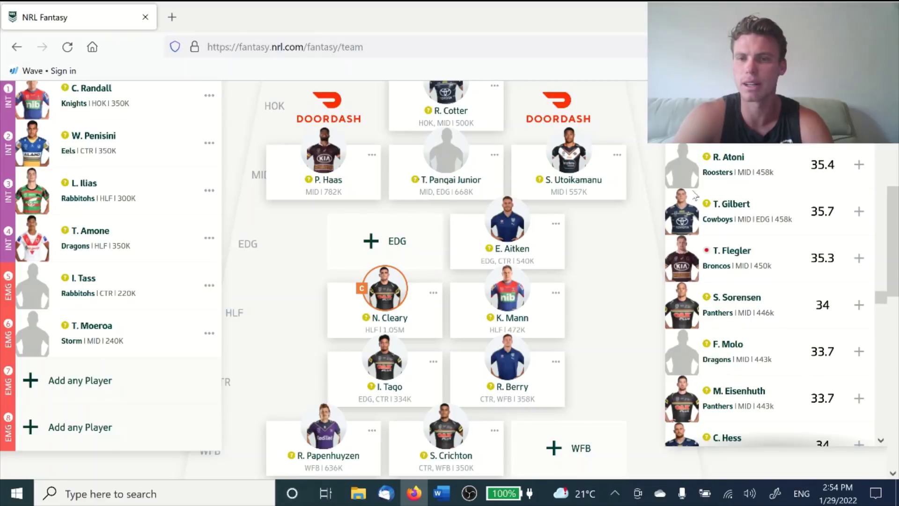
pyautogui.scroll(-9, 795, 338)
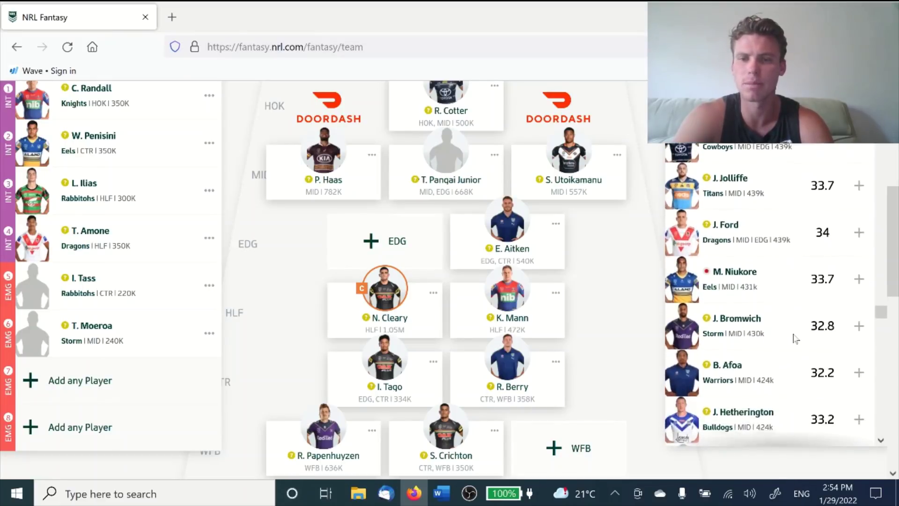
pyautogui.scroll(-5, 795, 338)
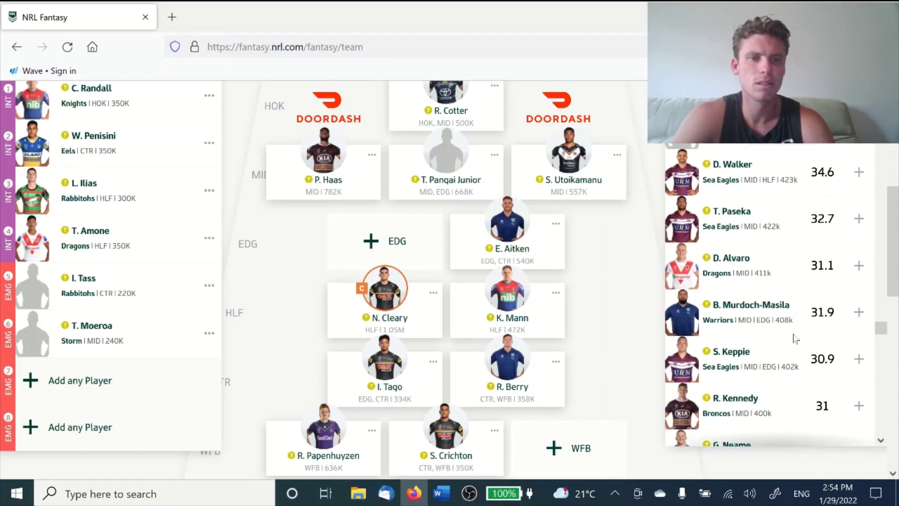
# - Review the slots still open in the team and compare the cheaper middle forwards costing about 400k down to 320k
pyautogui.scroll(1, 607, 320)
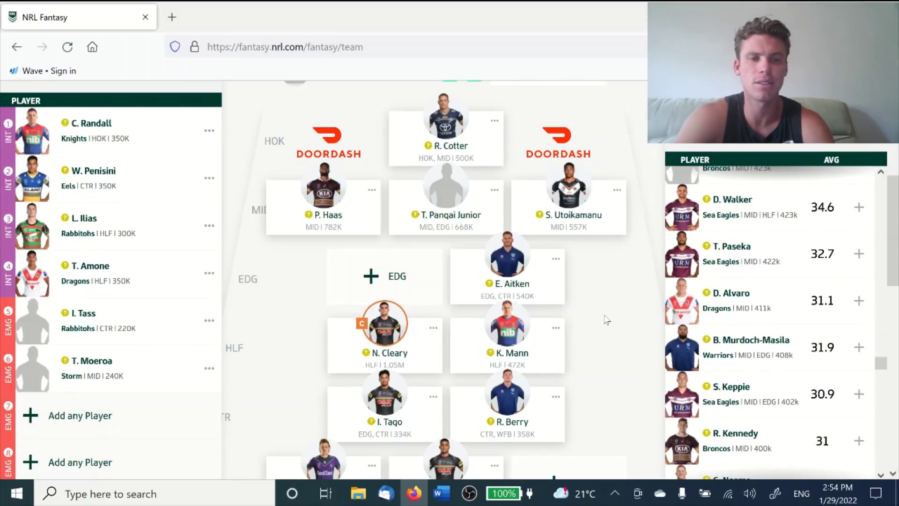
pyautogui.scroll(-2, 610, 317)
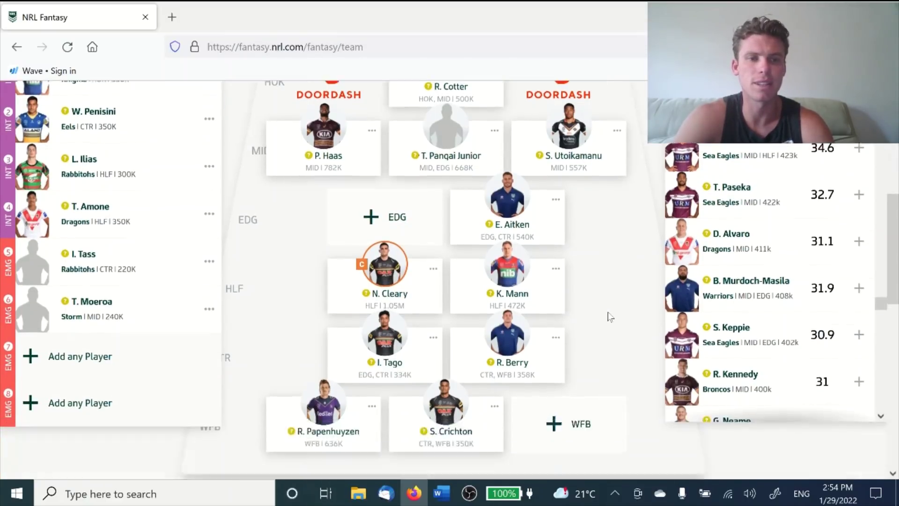
pyautogui.scroll(1, 610, 317)
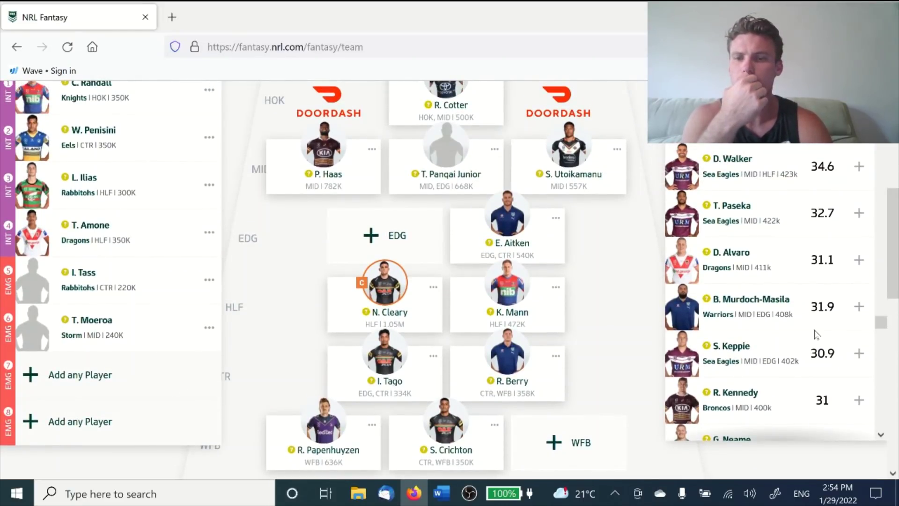
pyautogui.scroll(-5, 818, 334)
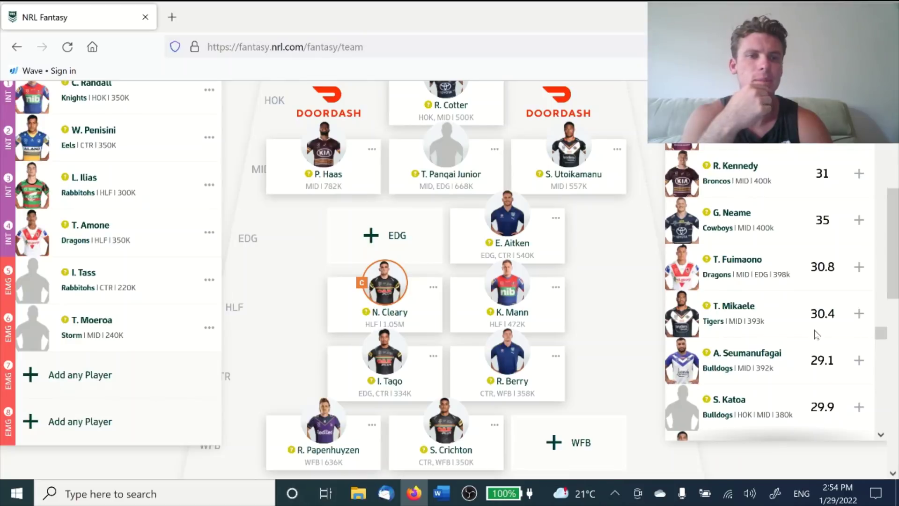
pyautogui.scroll(1, 817, 335)
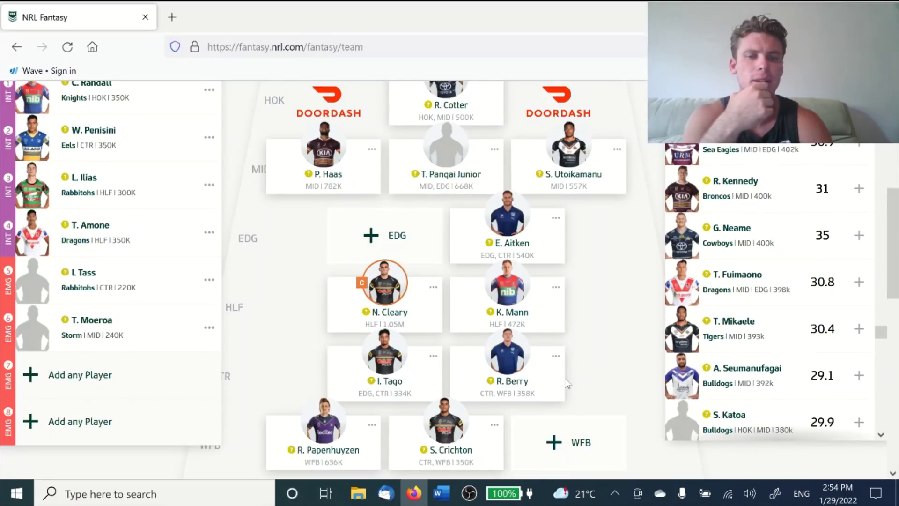
pyautogui.scroll(1, 584, 362)
pyautogui.scroll(-2, 584, 361)
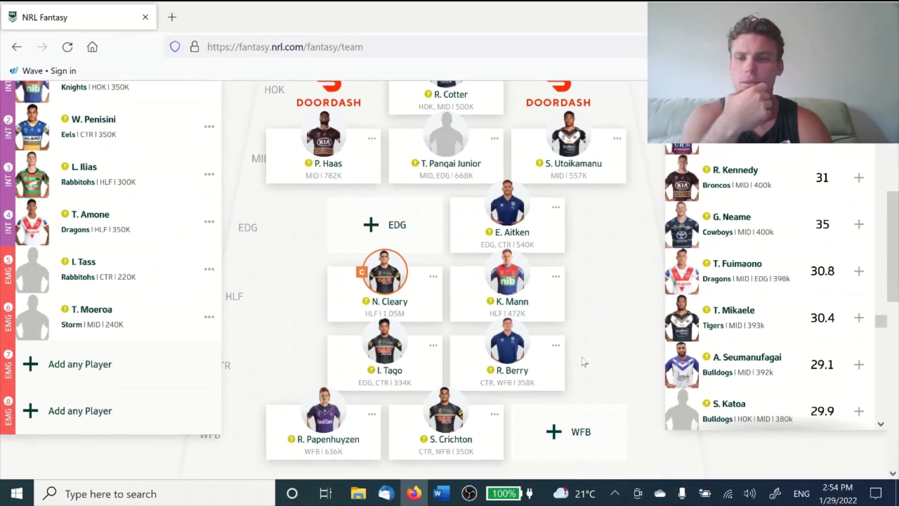
pyautogui.scroll(-5, 824, 309)
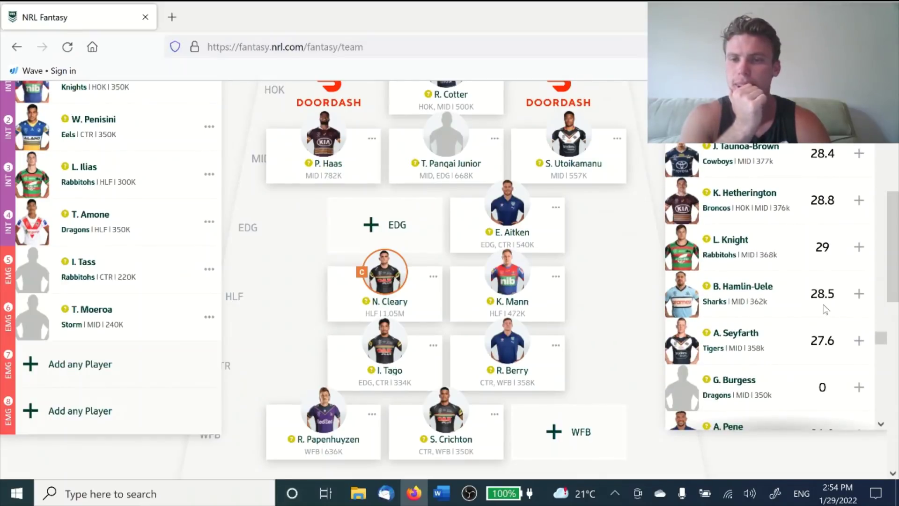
pyautogui.scroll(-6, 825, 309)
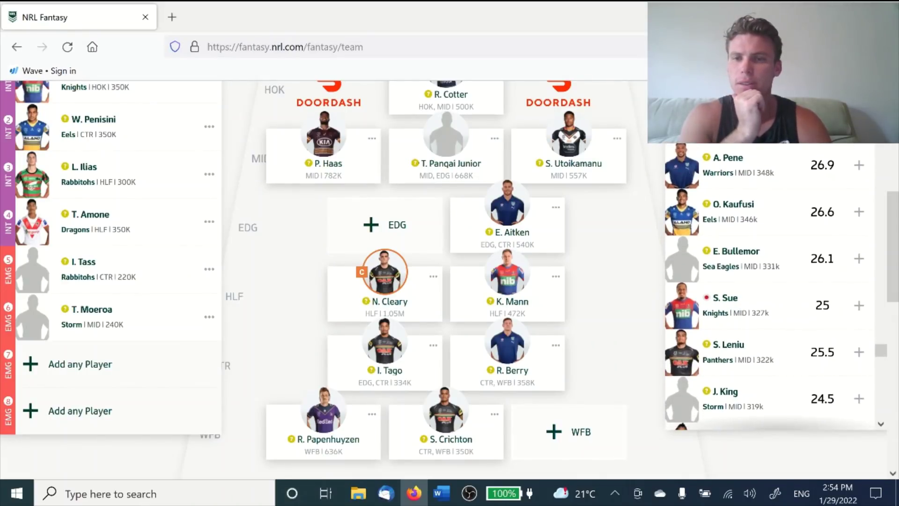
pyautogui.scroll(-3, 825, 309)
# - Go back over the more expensive middle forwards, up to about 580k, and compare their averages and prices
pyautogui.scroll(10, 825, 309)
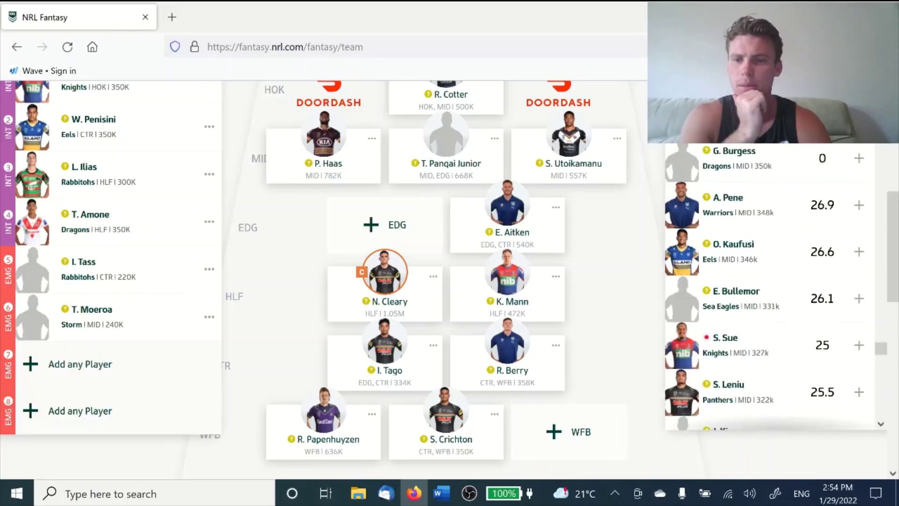
pyautogui.scroll(10, 825, 309)
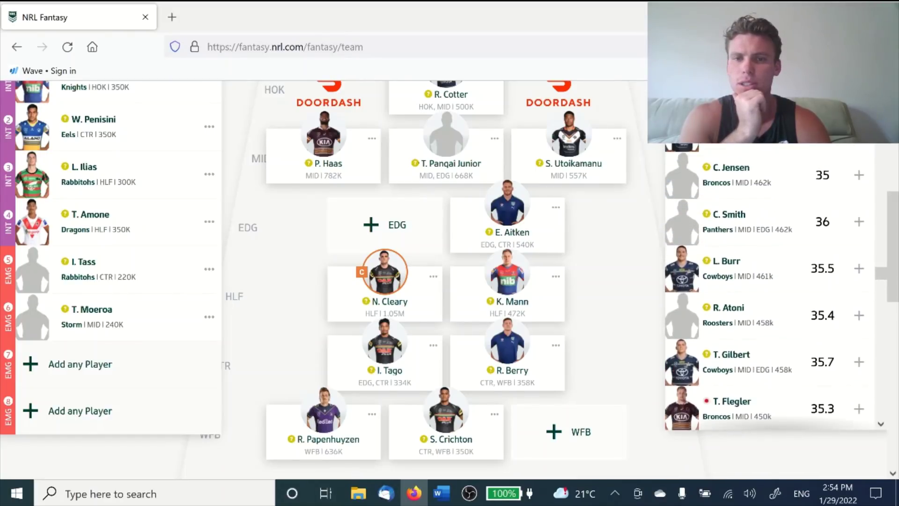
pyautogui.scroll(1, 826, 309)
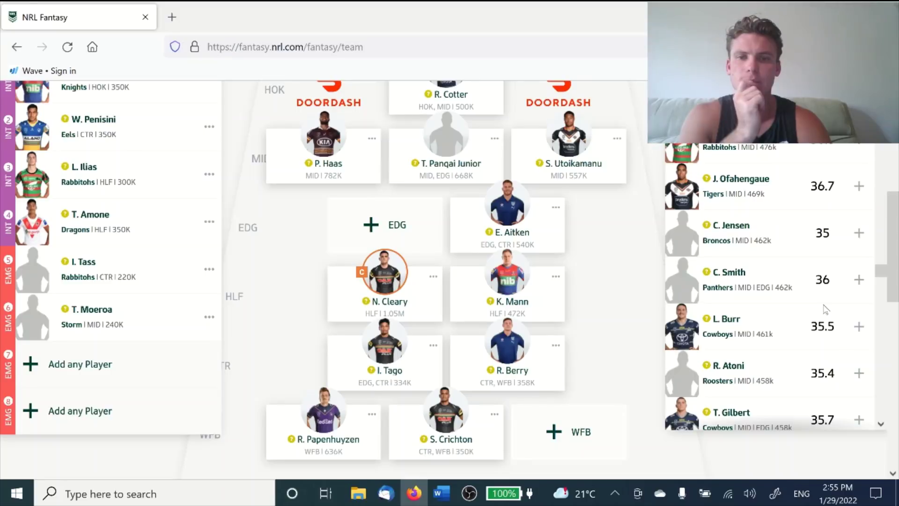
pyautogui.scroll(15, 826, 309)
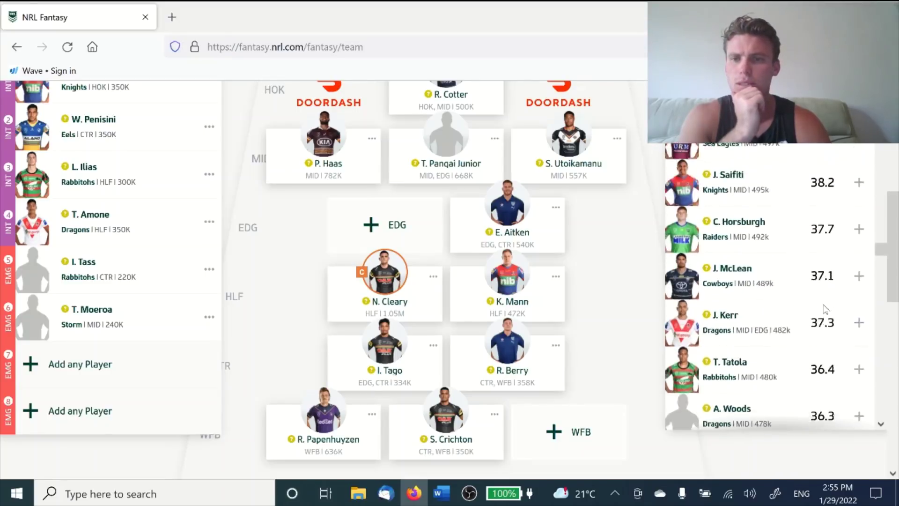
pyautogui.scroll(6, 826, 309)
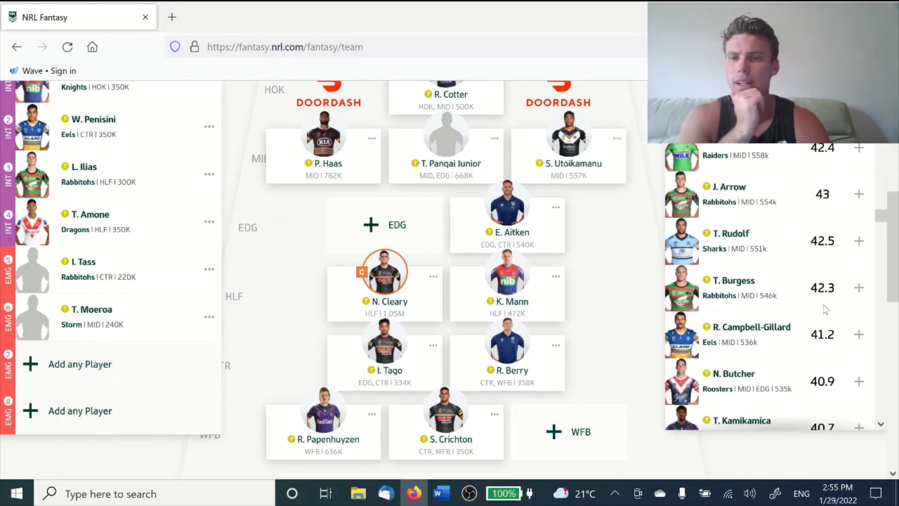
pyautogui.scroll(4, 826, 309)
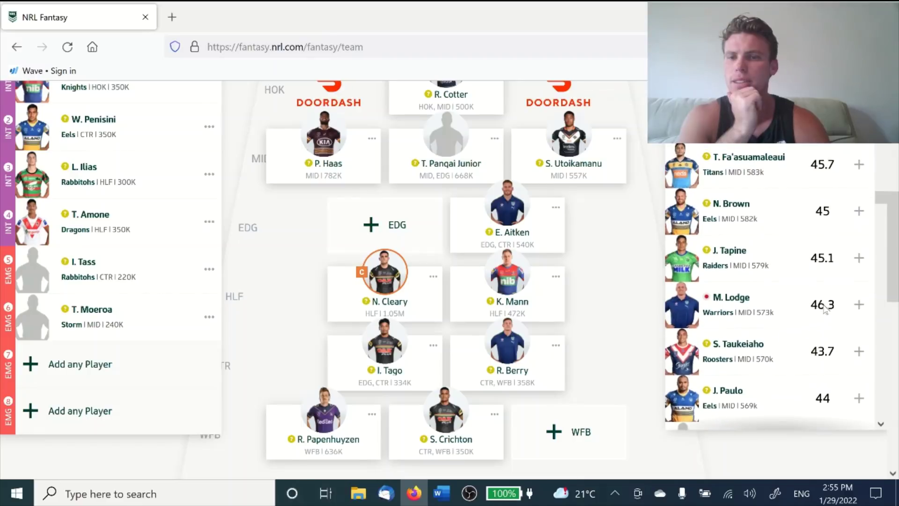
pyautogui.scroll(-3, 826, 309)
pyautogui.scroll(-7, 825, 309)
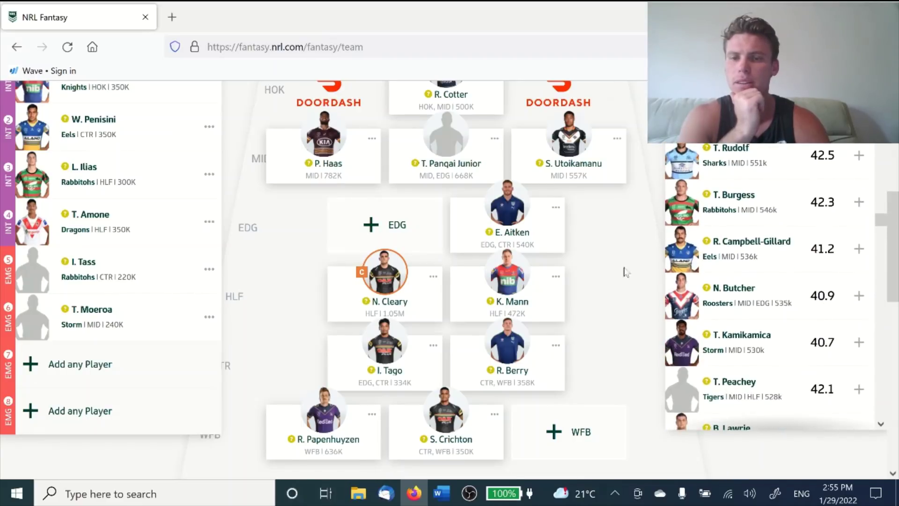
# - List edge forwards for the open EDG slot and check the remaining salary against the slots still empty
pyautogui.click(341, 230)
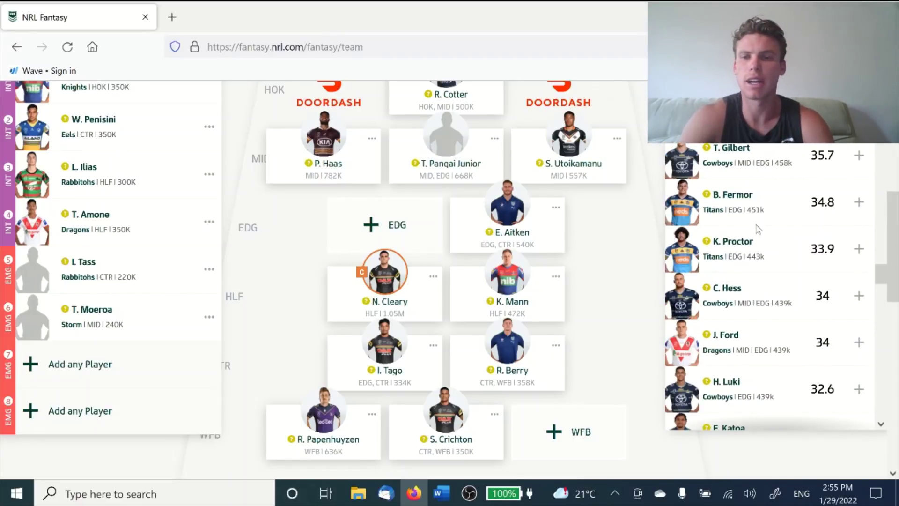
pyautogui.scroll(2, 561, 284)
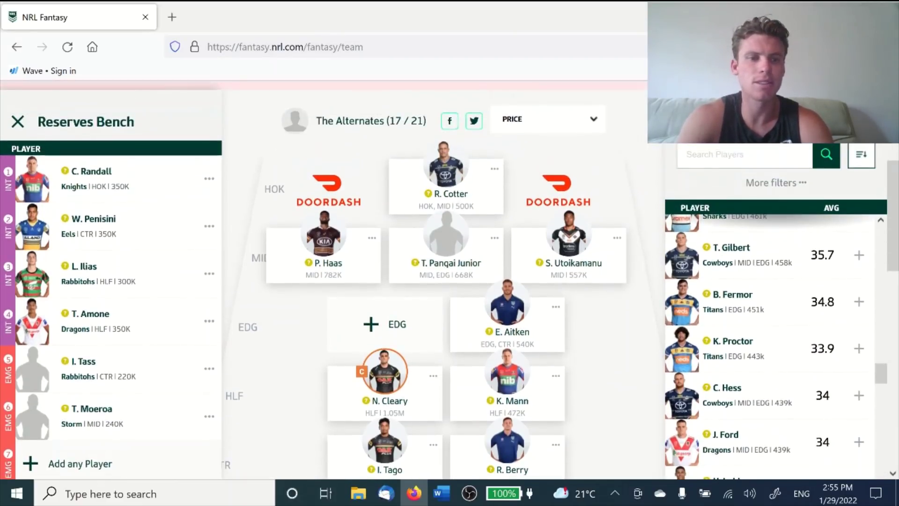
pyautogui.scroll(-2, 561, 284)
pyautogui.scroll(4, 562, 283)
pyautogui.scroll(1, 561, 283)
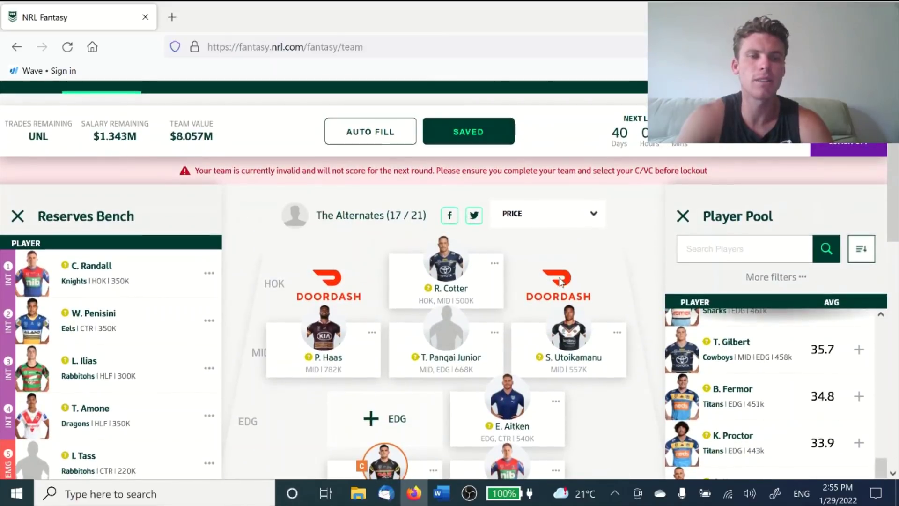
pyautogui.scroll(-2, 561, 282)
pyautogui.scroll(-2, 560, 282)
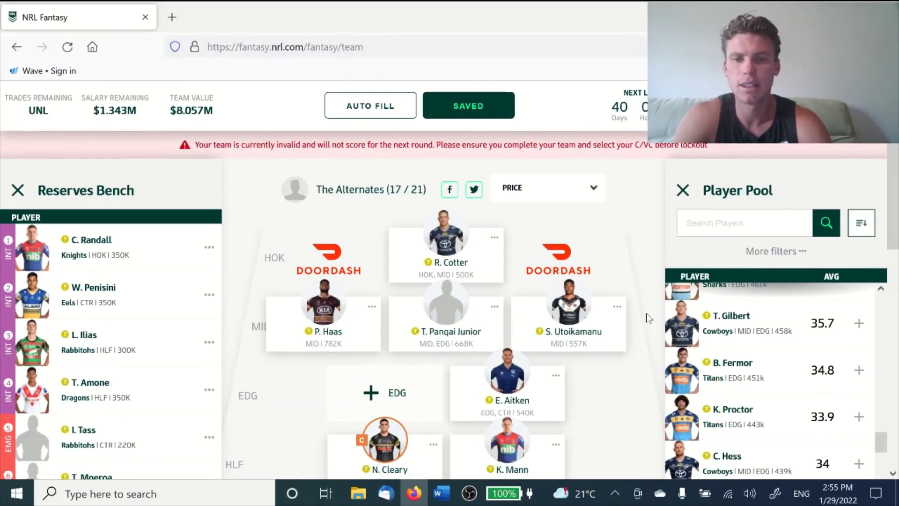
pyautogui.scroll(-4, 648, 315)
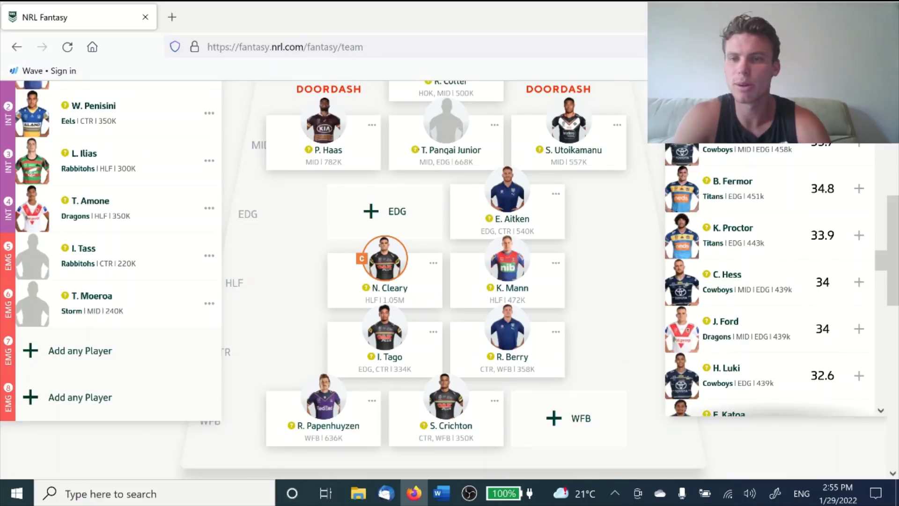
# - Compare the edge forwards costing about 530k to 560k and add J. Bird (Dragons, 535k) to the open EDG slot
pyautogui.scroll(12, 795, 294)
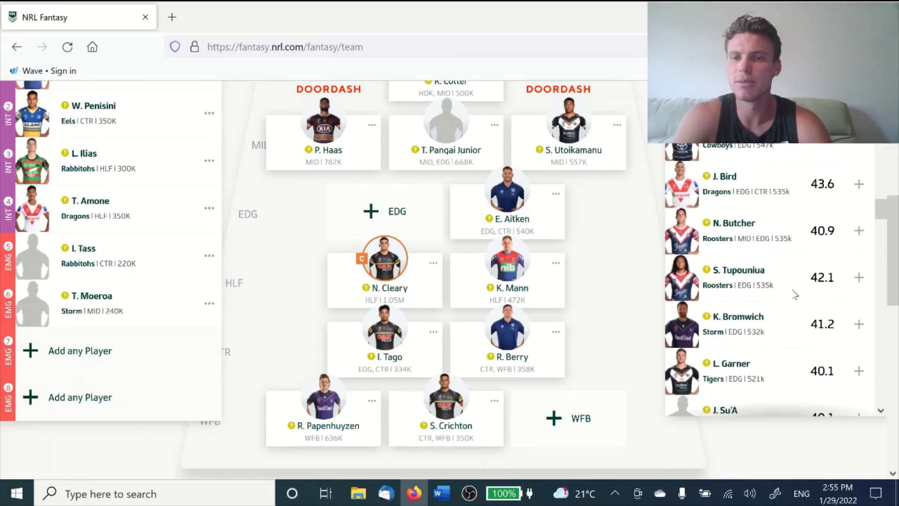
pyautogui.scroll(4, 796, 294)
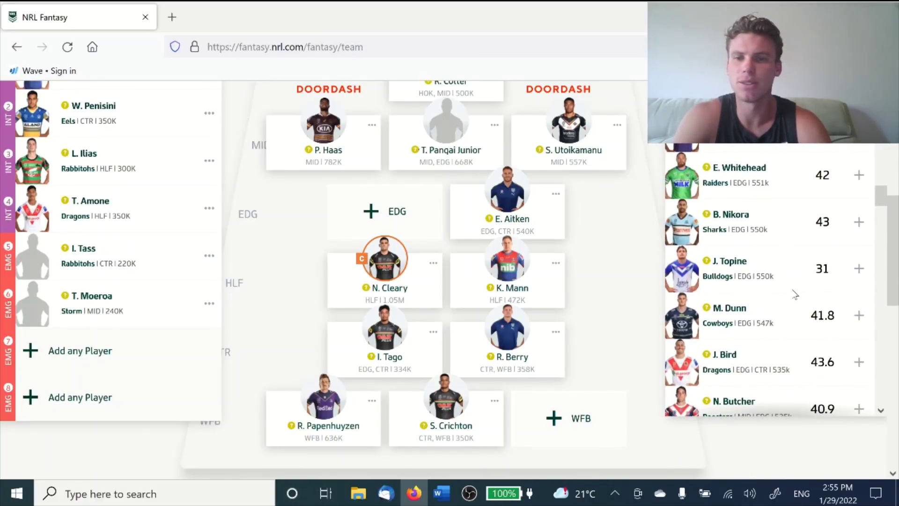
pyautogui.scroll(2, 795, 294)
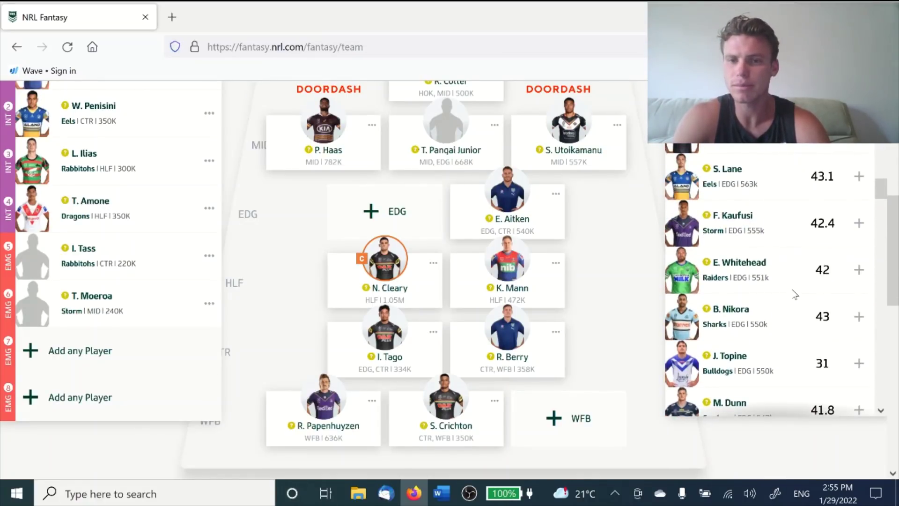
pyautogui.scroll(-2, 796, 294)
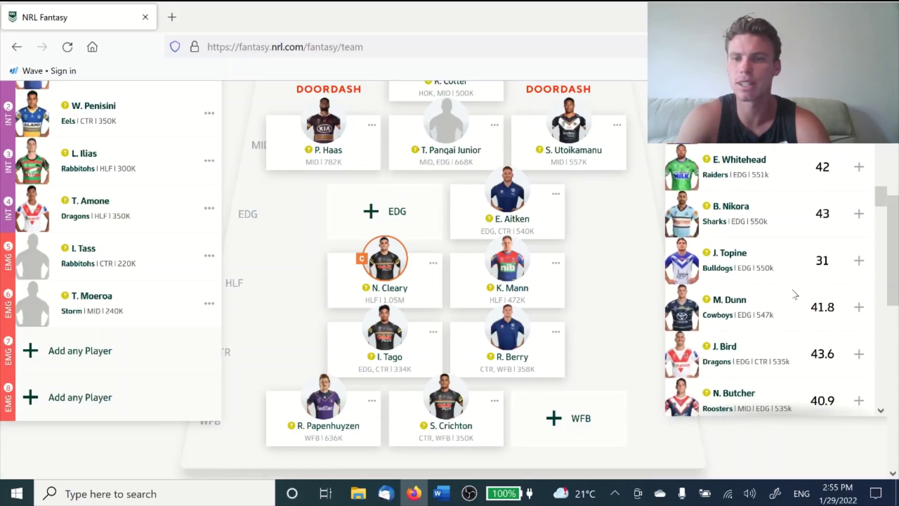
pyautogui.scroll(-2, 795, 295)
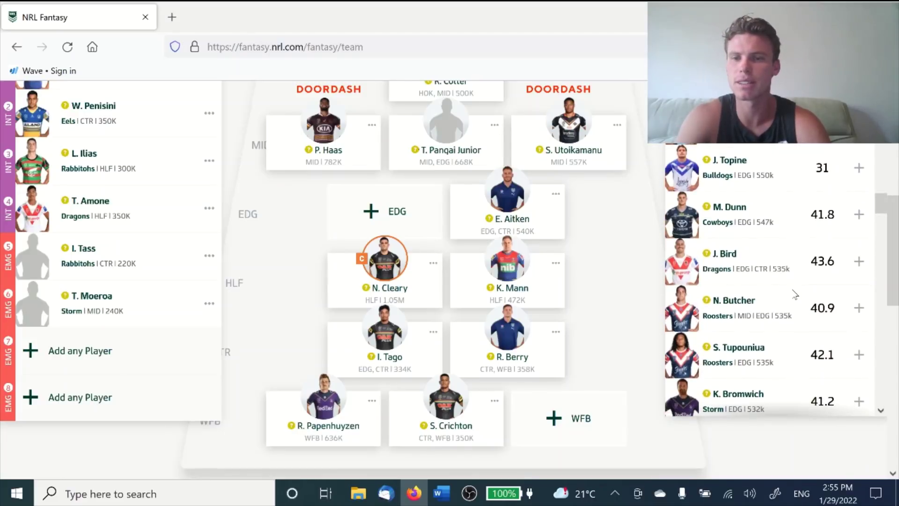
pyautogui.click(859, 261)
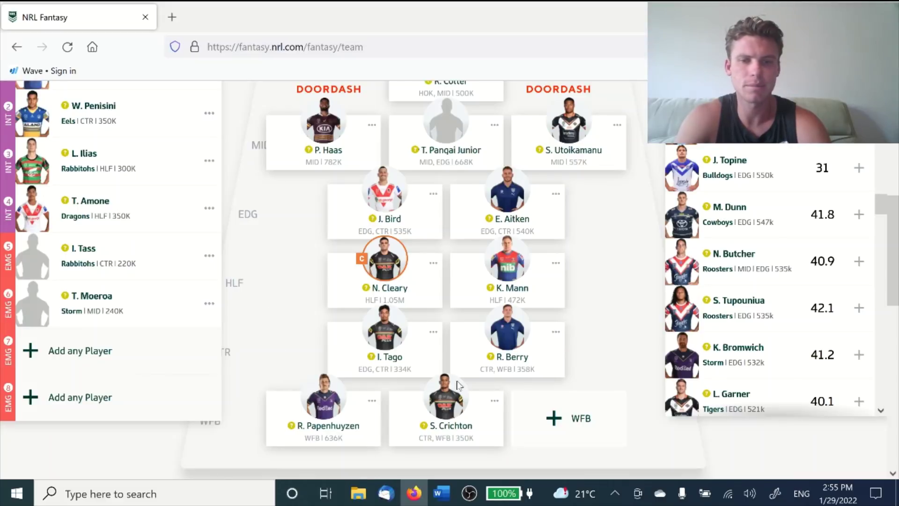
# - List players for the open WFB slot and compare those costing about 500k down to 407k
pyautogui.click(577, 423)
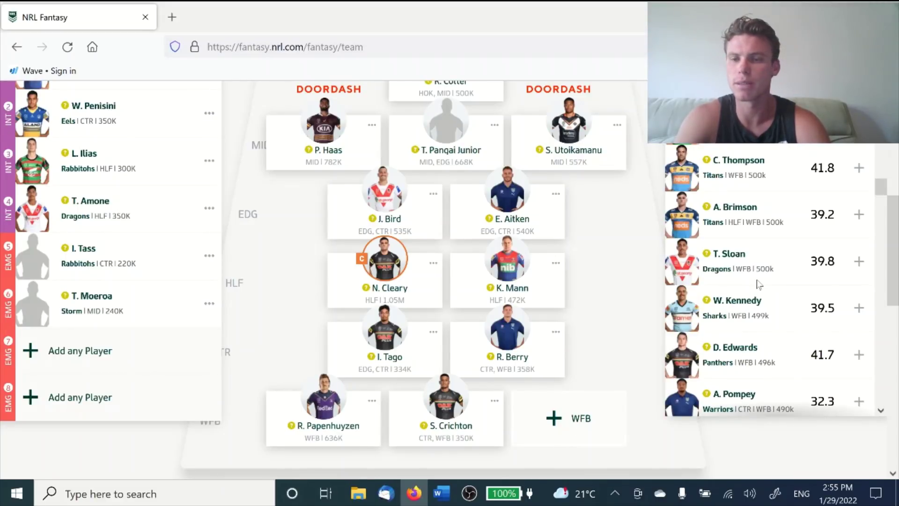
pyautogui.scroll(2, 759, 285)
pyautogui.scroll(-7, 759, 284)
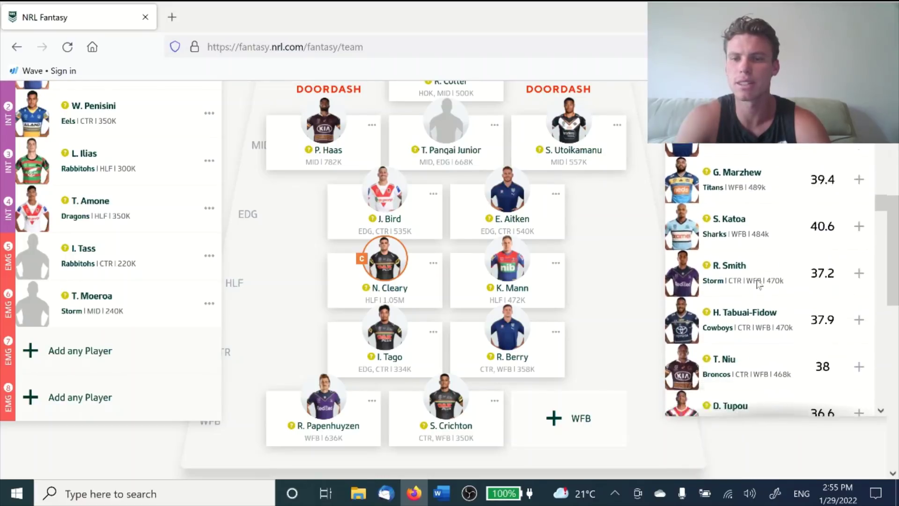
pyautogui.scroll(5, 759, 285)
pyautogui.scroll(-6, 759, 285)
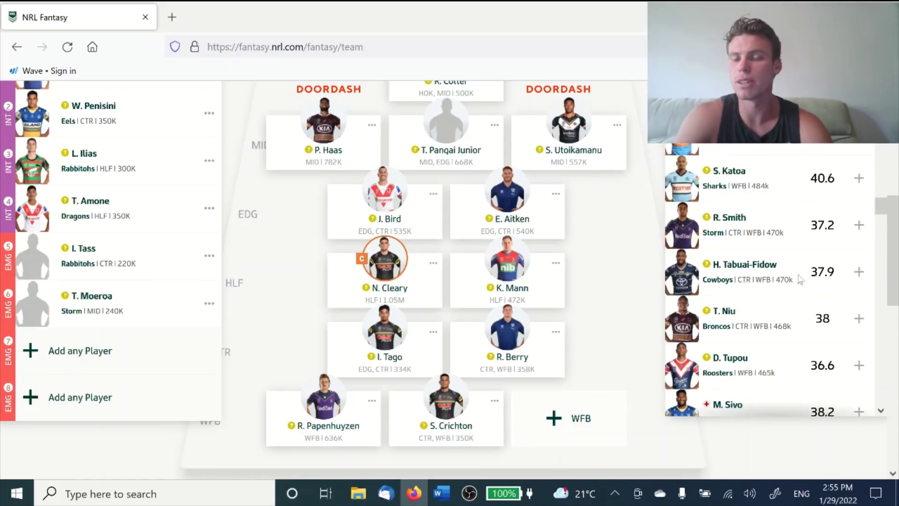
pyautogui.scroll(-10, 801, 280)
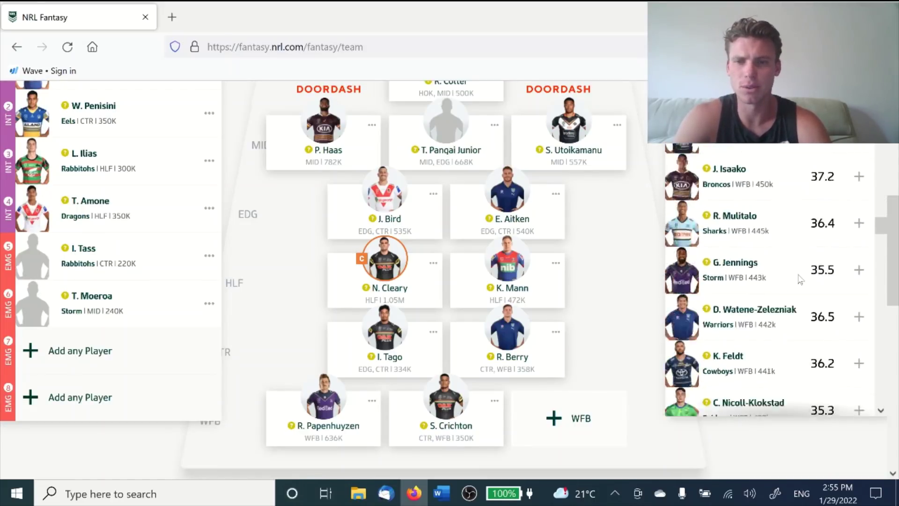
pyautogui.scroll(-3, 801, 280)
pyautogui.scroll(1, 801, 279)
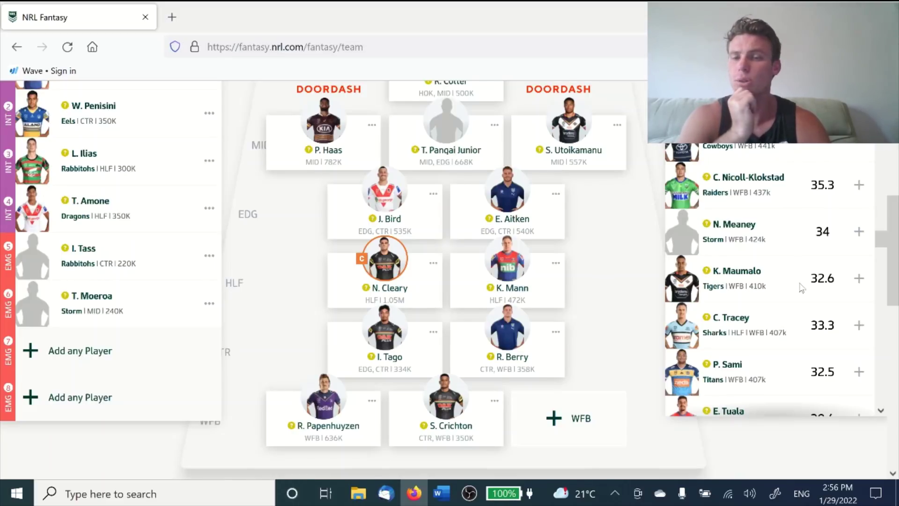
# - Examine the cheaper WFB players, from about 390k down to 220k, comparing averages and prices
pyautogui.scroll(-5, 801, 288)
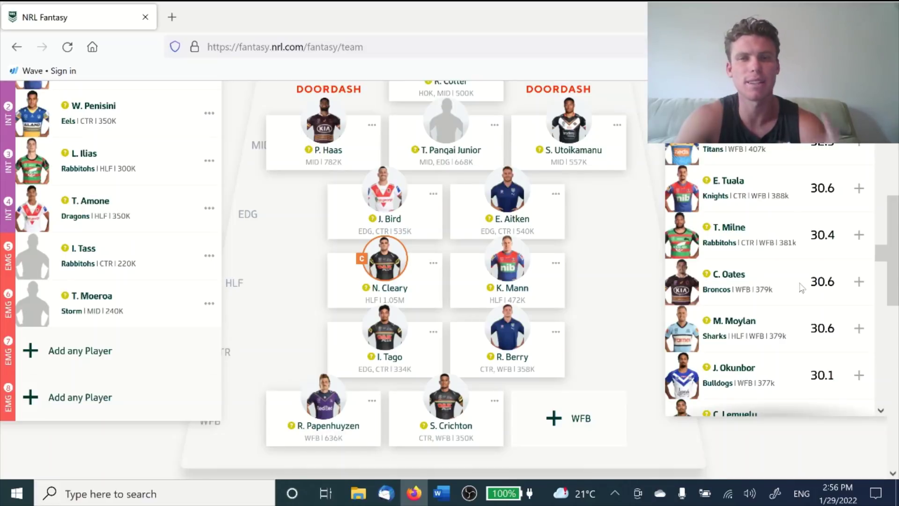
pyautogui.scroll(-1, 802, 288)
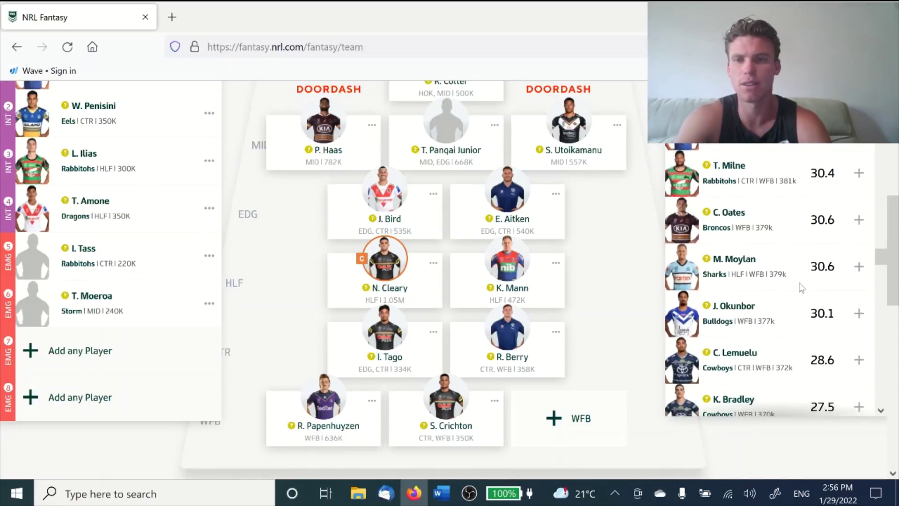
pyautogui.scroll(-5, 801, 288)
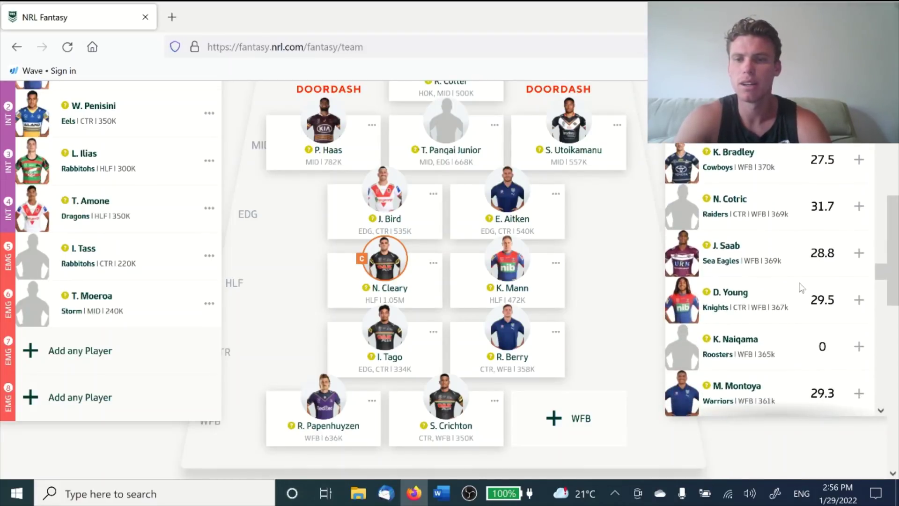
pyautogui.scroll(-5, 802, 288)
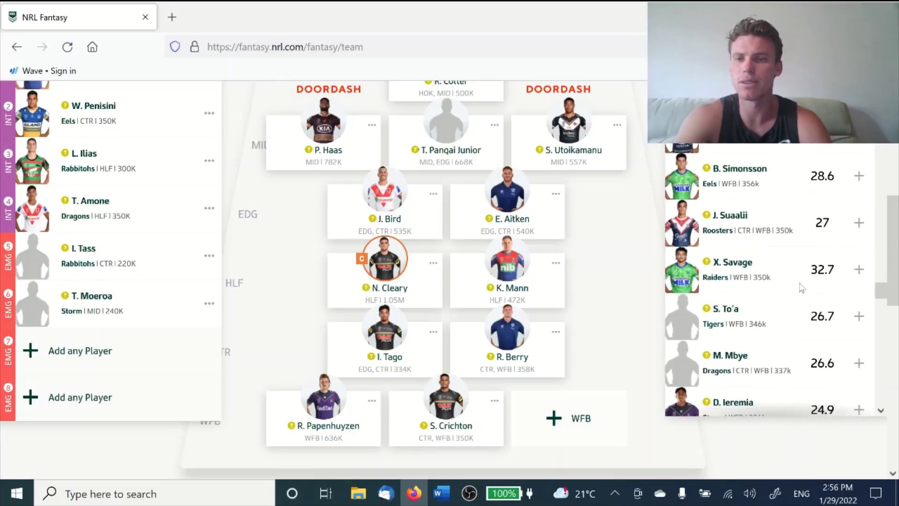
pyautogui.scroll(-1, 802, 288)
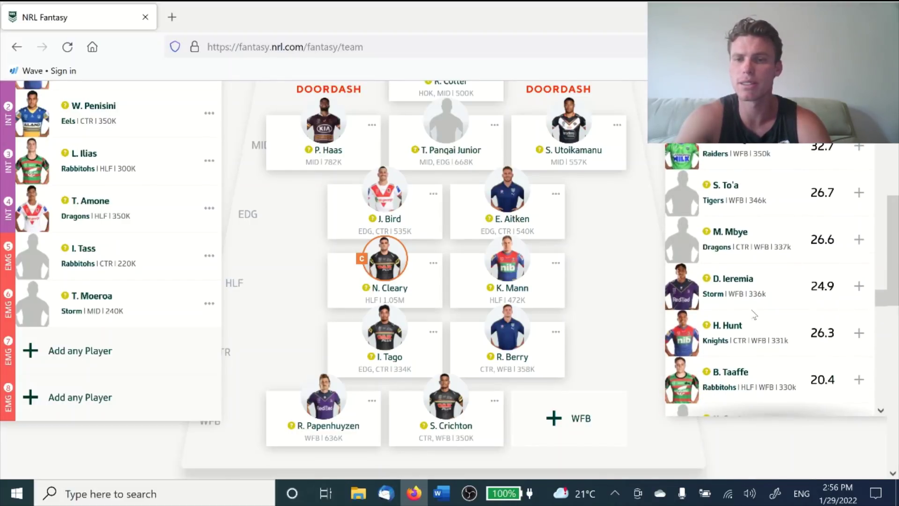
pyautogui.scroll(-8, 793, 297)
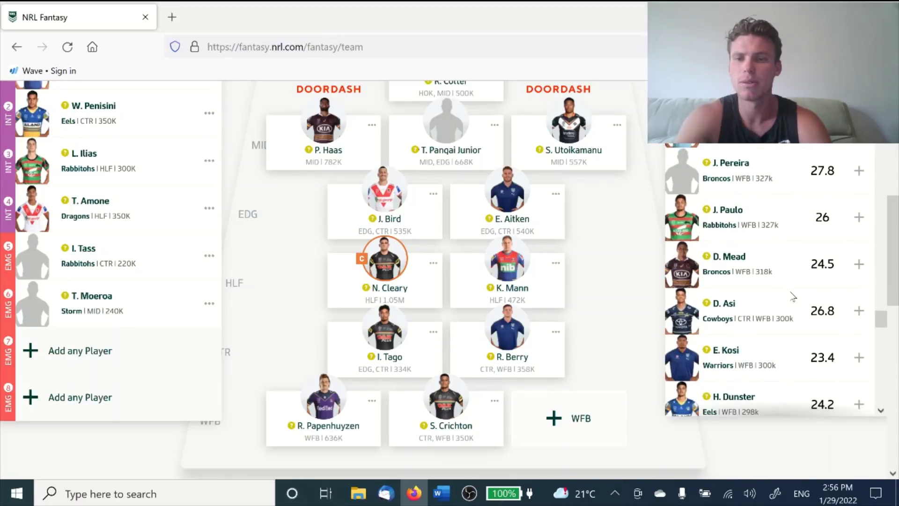
pyautogui.scroll(-5, 793, 296)
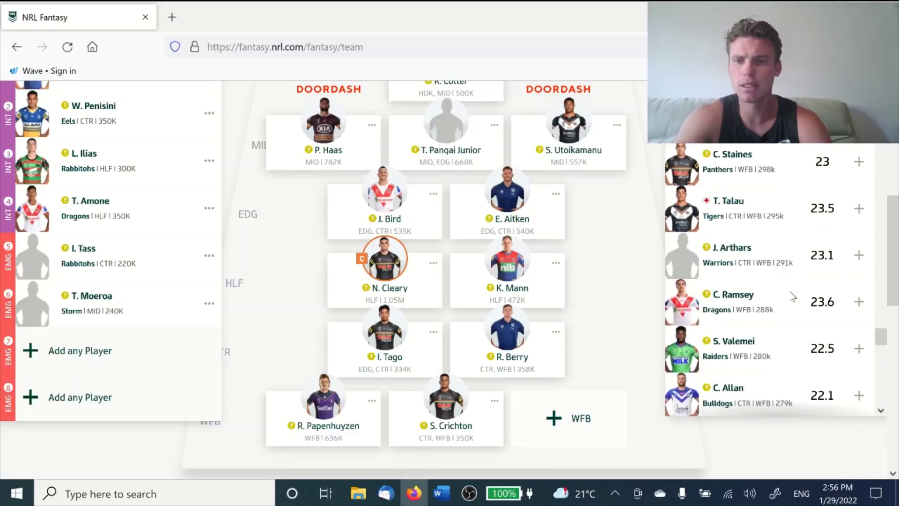
pyautogui.scroll(1, 793, 296)
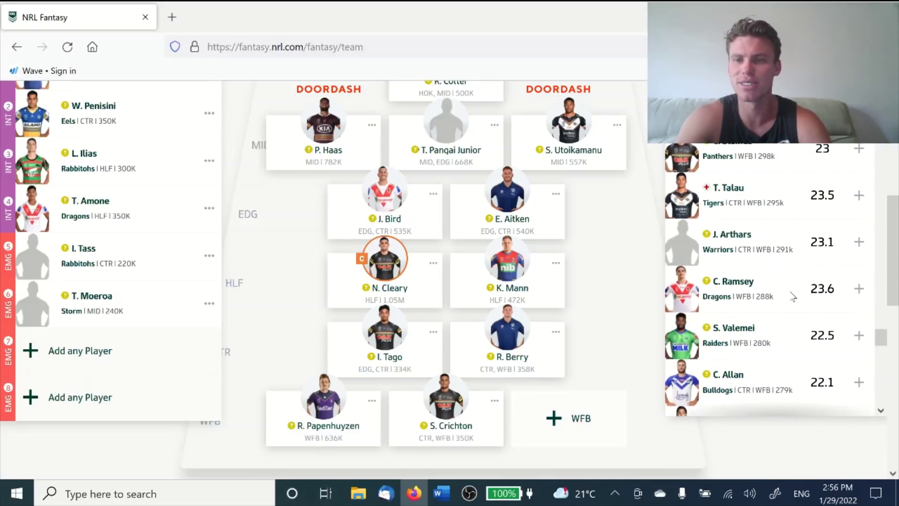
pyautogui.scroll(-3, 787, 174)
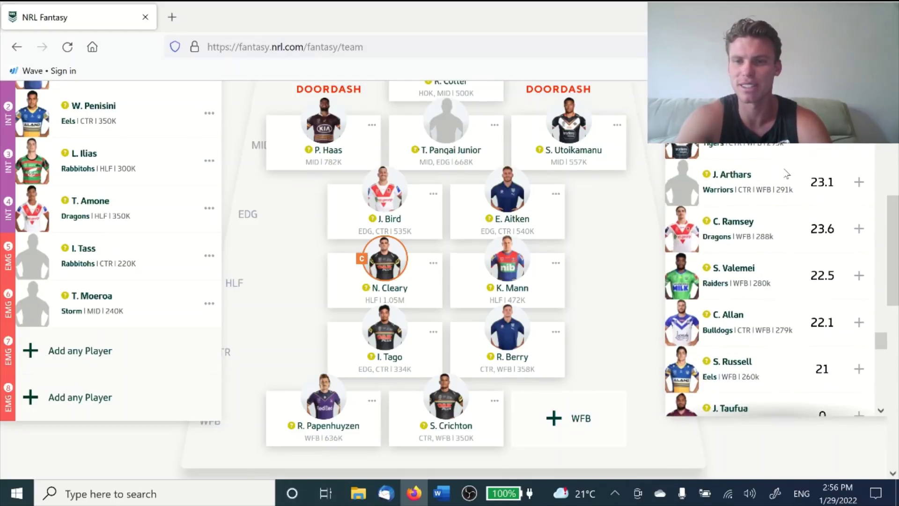
pyautogui.scroll(-5, 783, 243)
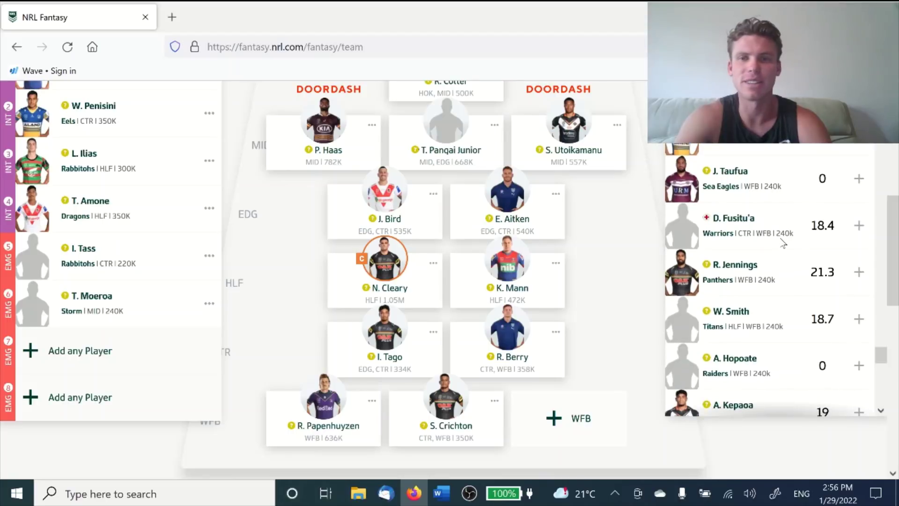
pyautogui.scroll(-10, 782, 241)
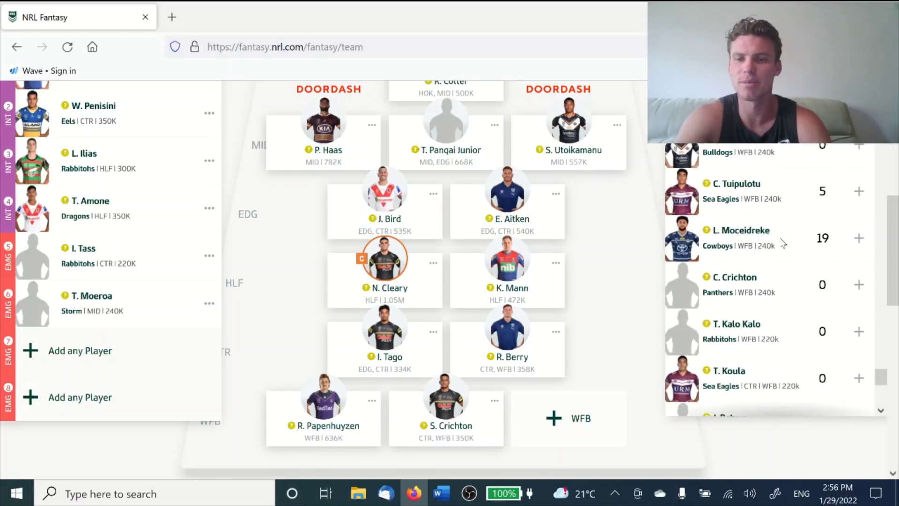
pyautogui.scroll(-5, 784, 242)
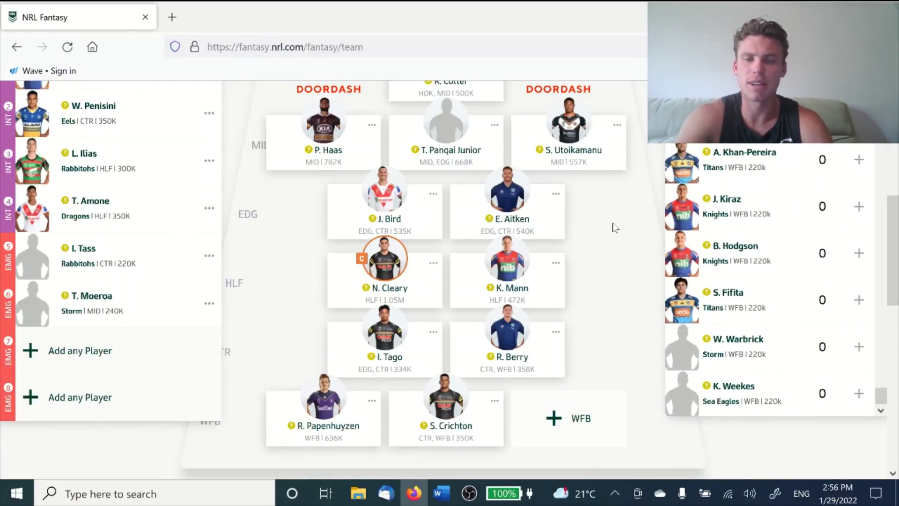
# - Search the player pool for "howar" and add J. Howarth (Storm, EDG, 220k) to an emergency slot
pyautogui.scroll(6, 615, 230)
pyautogui.click(745, 301)
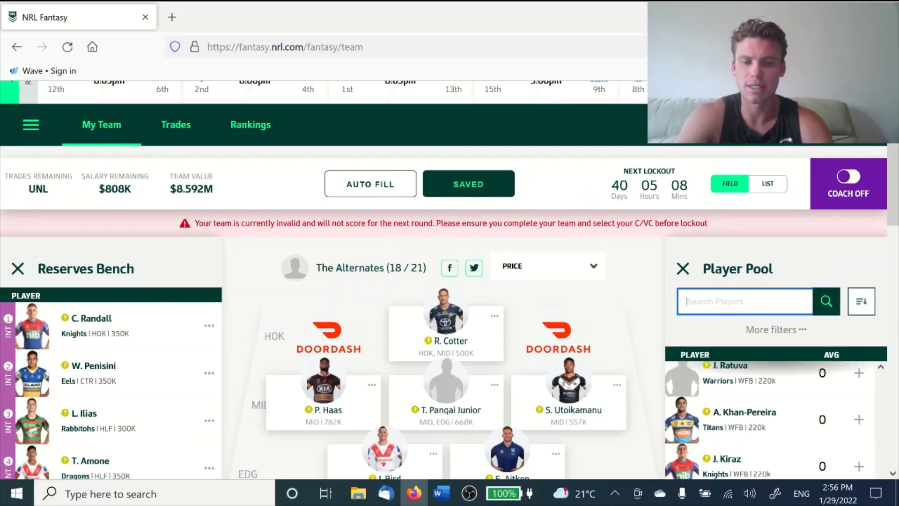
pyautogui.write('howar')
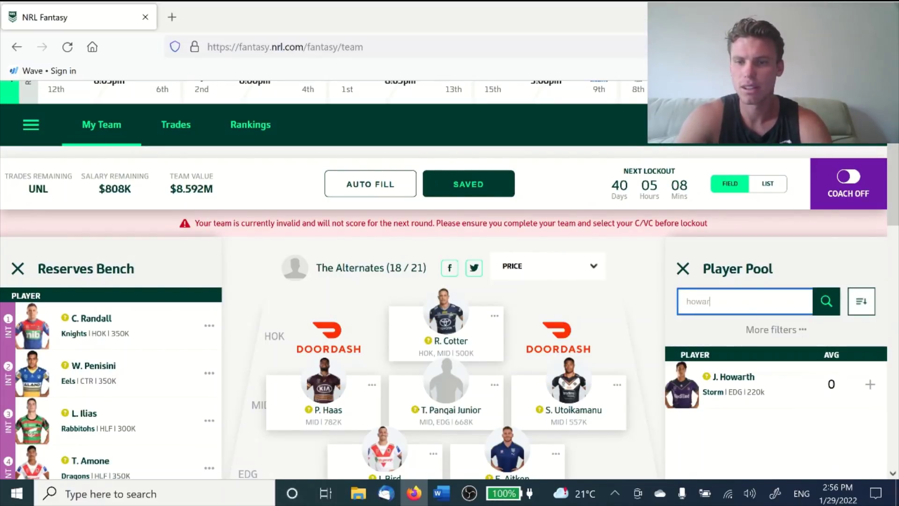
pyautogui.click(871, 389)
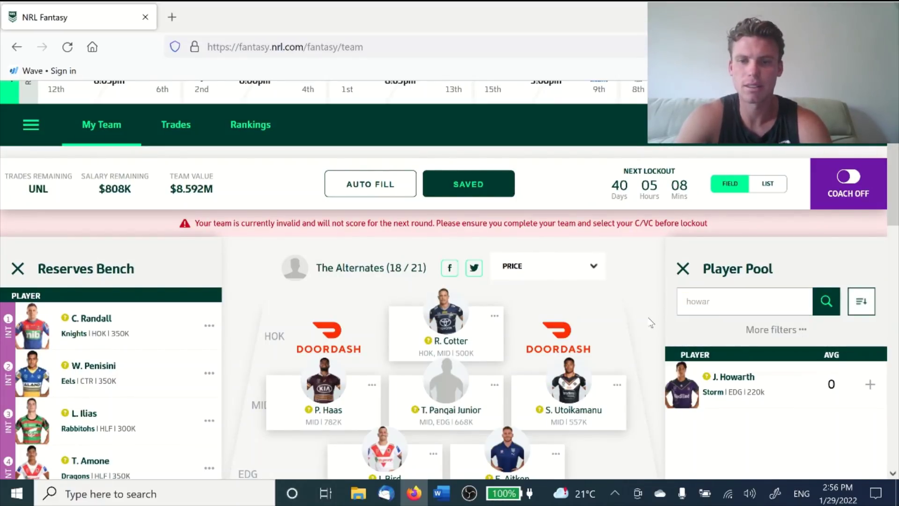
pyautogui.click(871, 388)
# - Remove T. Moeroa from the sixth reserve slot on the bench
pyautogui.scroll(-6, 203, 272)
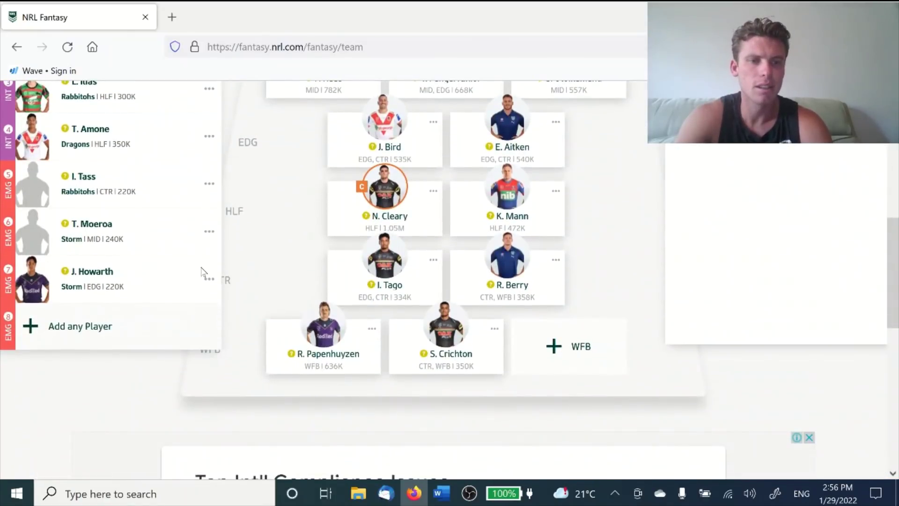
pyautogui.click(209, 232)
pyautogui.click(206, 244)
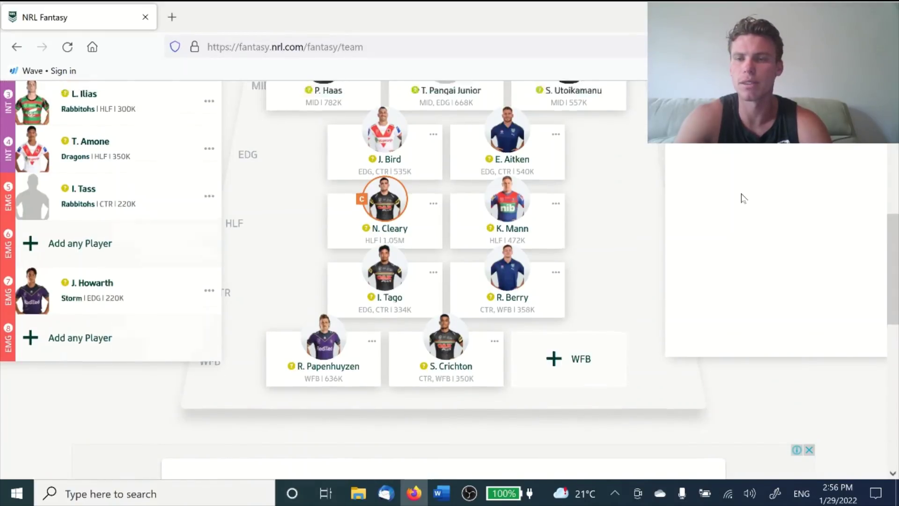
# - Clear the player pool's name search so that all available WFB players are listed
pyautogui.scroll(-3, 727, 239)
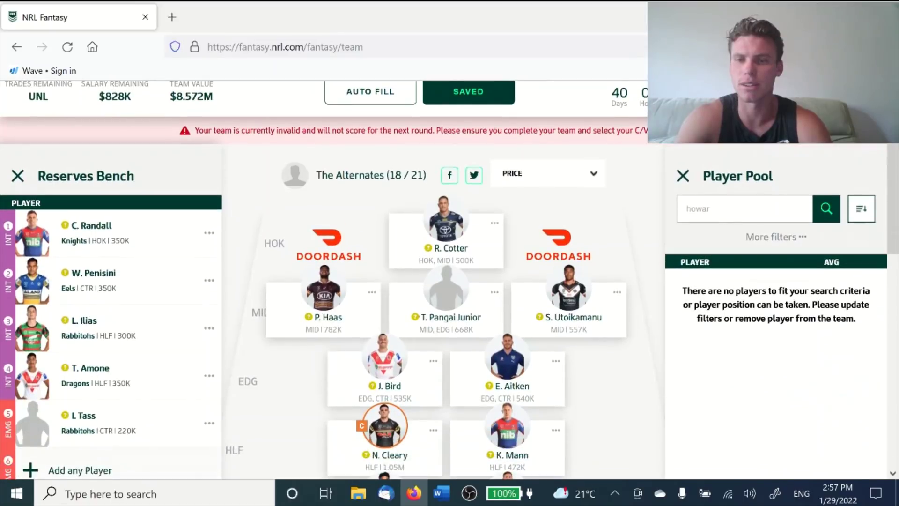
pyautogui.click(710, 208)
pyautogui.press('BackSpace')
pyautogui.press('BackSpace')
pyautogui.press('BackSpace')
pyautogui.press('BackSpace')
pyautogui.press('BackSpace')
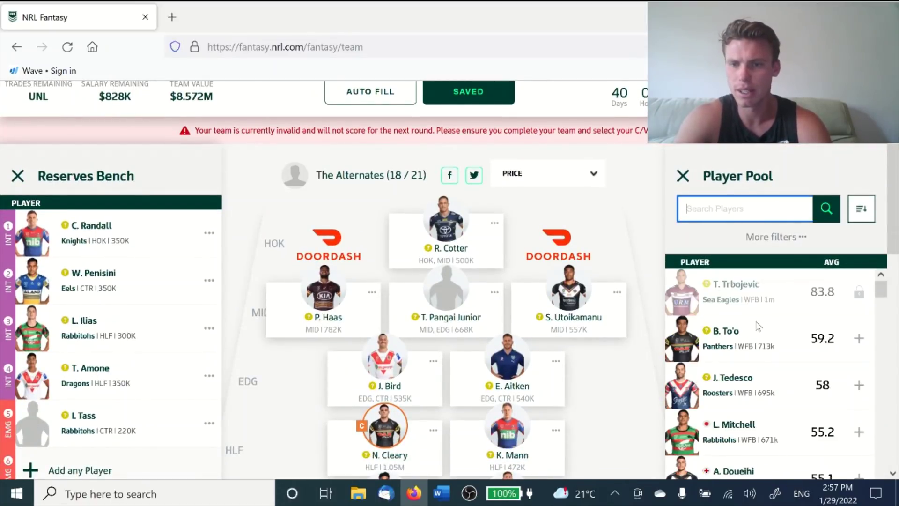
# - Find C. Nicoll-Klokstad (Raiders, WFB, 437k) in the player pool and add him to the empty WFB slot
pyautogui.scroll(-15, 759, 326)
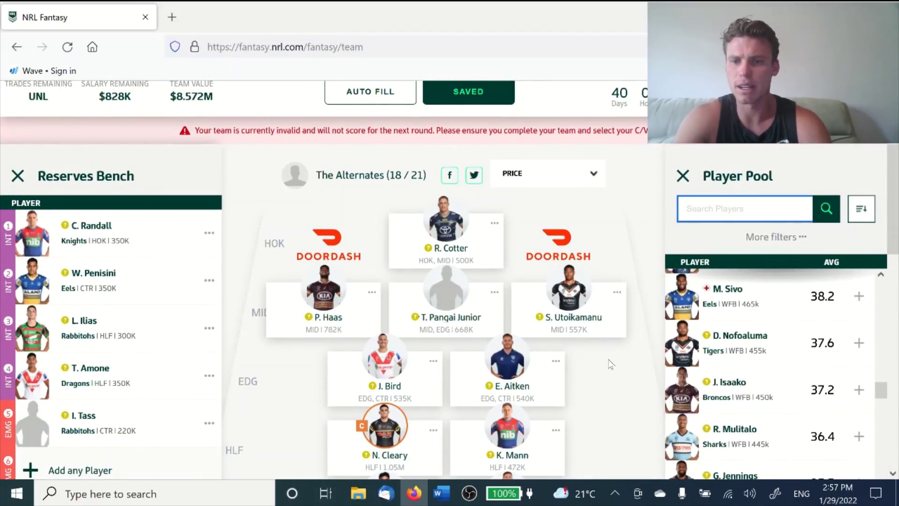
pyautogui.scroll(-2, 611, 364)
pyautogui.scroll(-5, 825, 319)
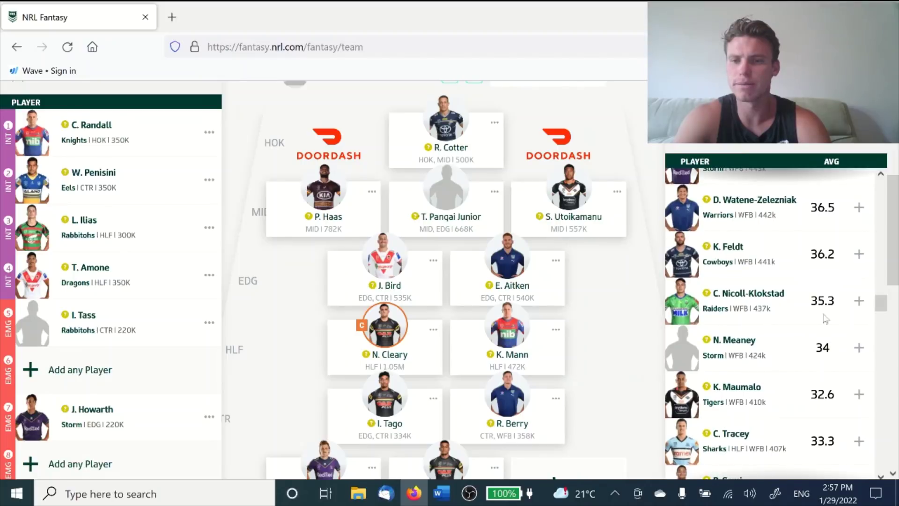
pyautogui.click(859, 302)
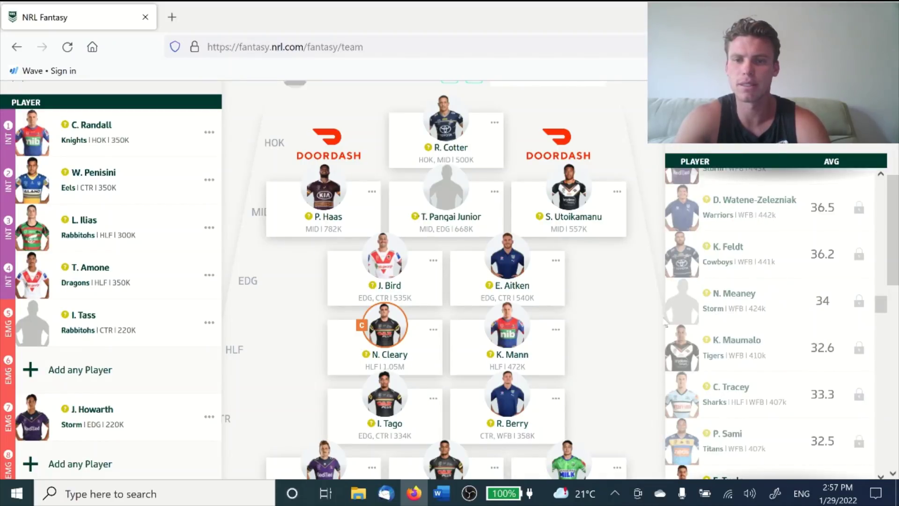
# - Check the remaining salary and lineup, and remove P. Haas (782K) from his MID slot
pyautogui.scroll(-1, 589, 337)
pyautogui.scroll(6, 589, 337)
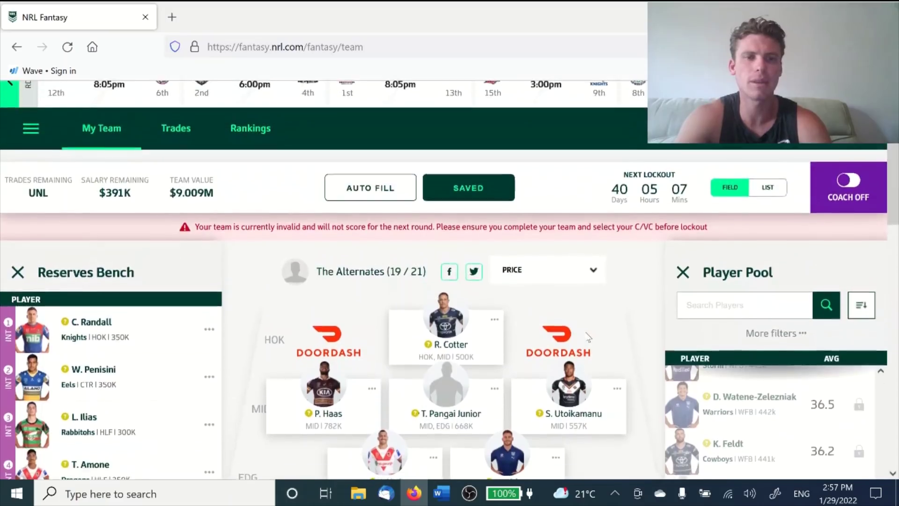
pyautogui.scroll(-4, 589, 337)
pyautogui.scroll(-3, 589, 337)
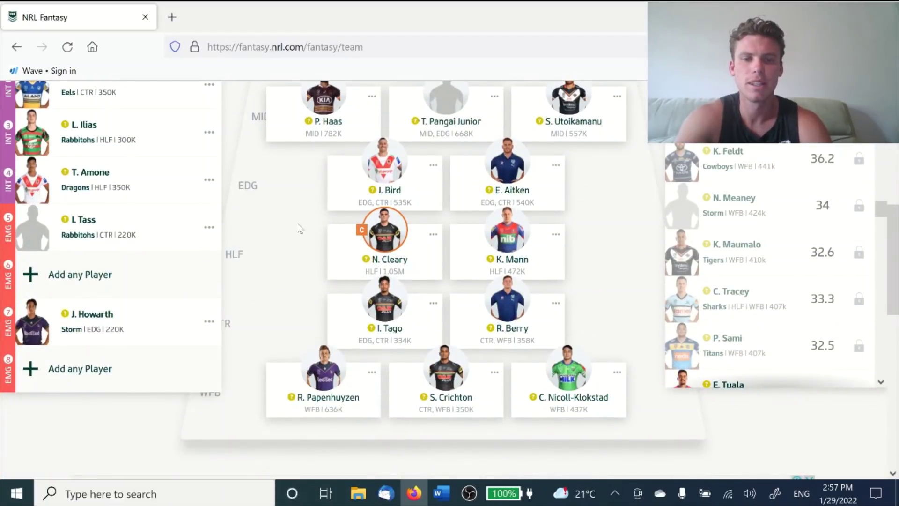
pyautogui.scroll(2, 276, 236)
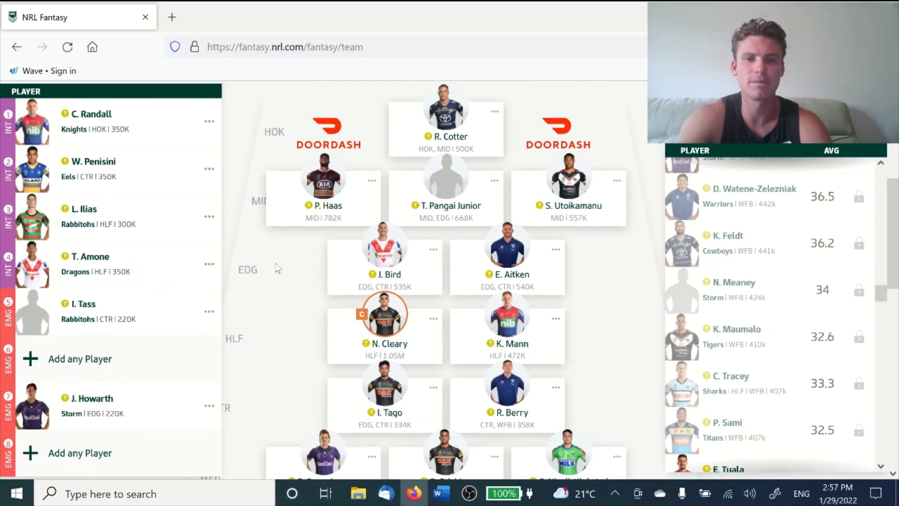
pyautogui.click(372, 184)
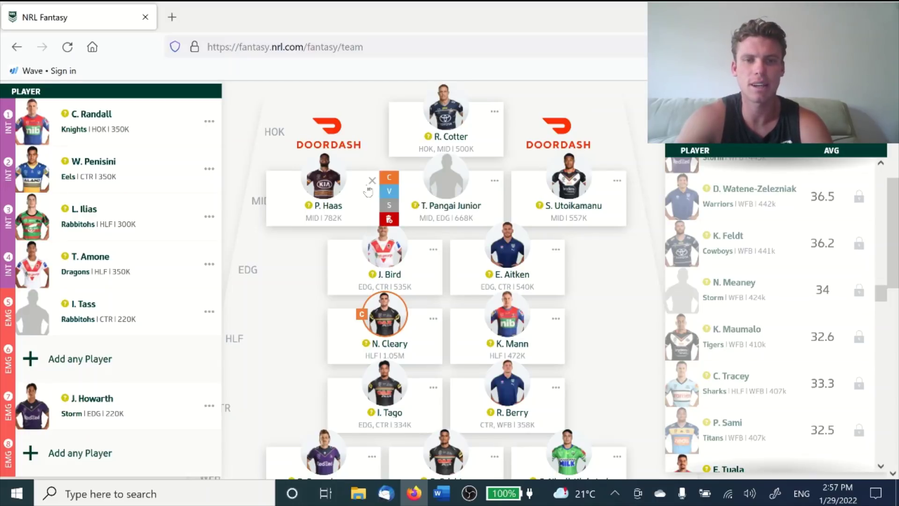
pyautogui.click(389, 220)
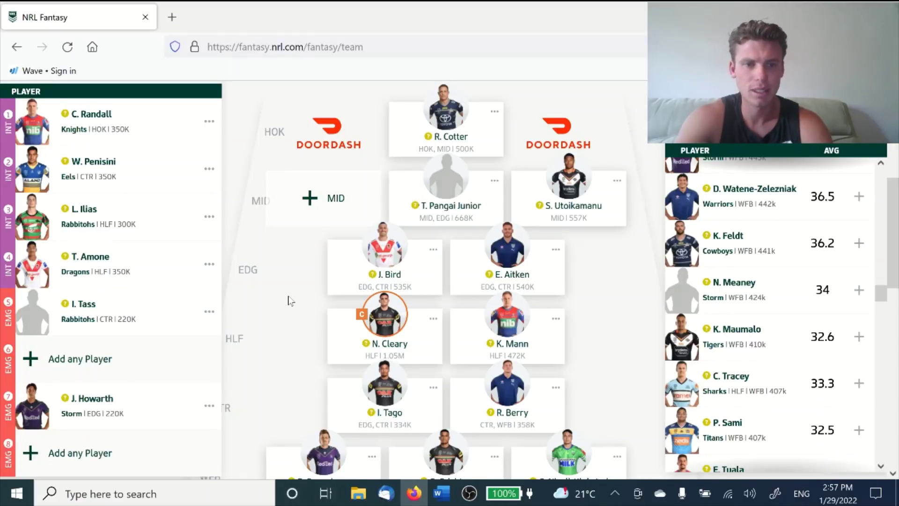
# - List the available MID players for the vacated slot and examine those priced from about 546k down to 477k
pyautogui.scroll(-1, 289, 300)
pyautogui.scroll(1, 290, 300)
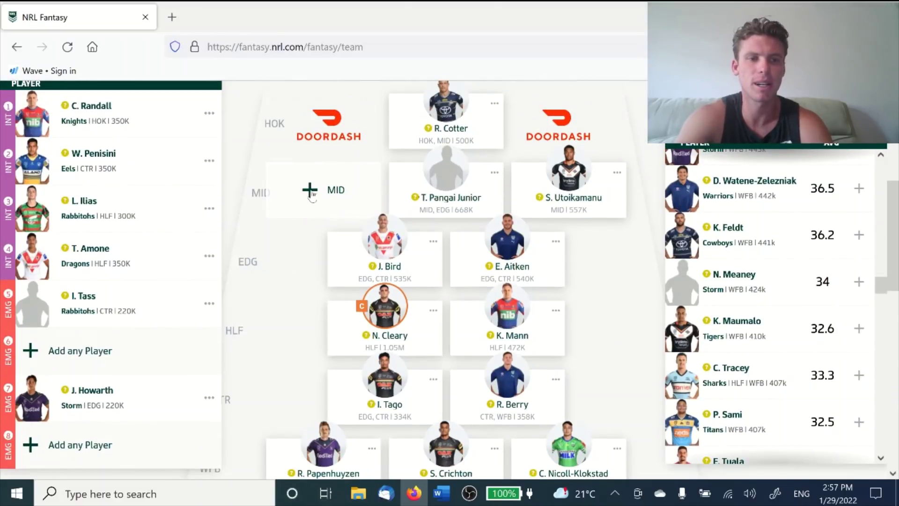
pyautogui.scroll(-2, 317, 305)
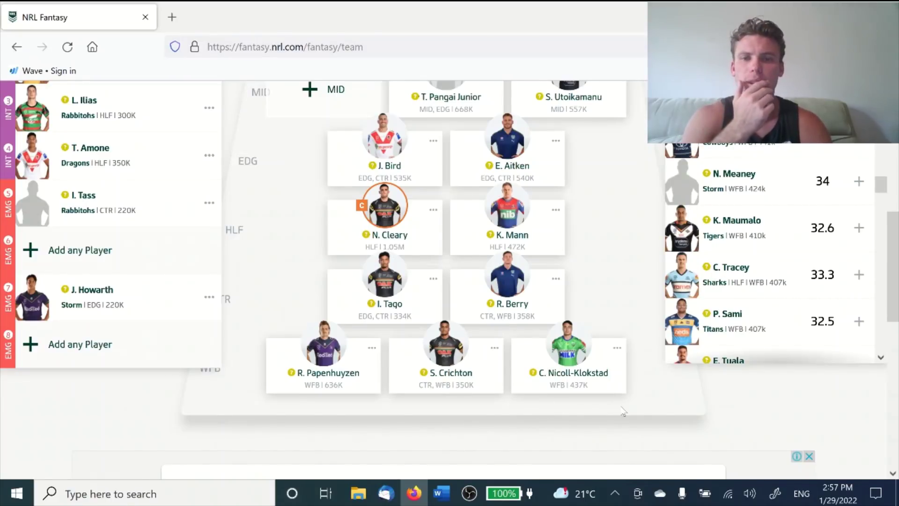
pyautogui.scroll(2, 649, 328)
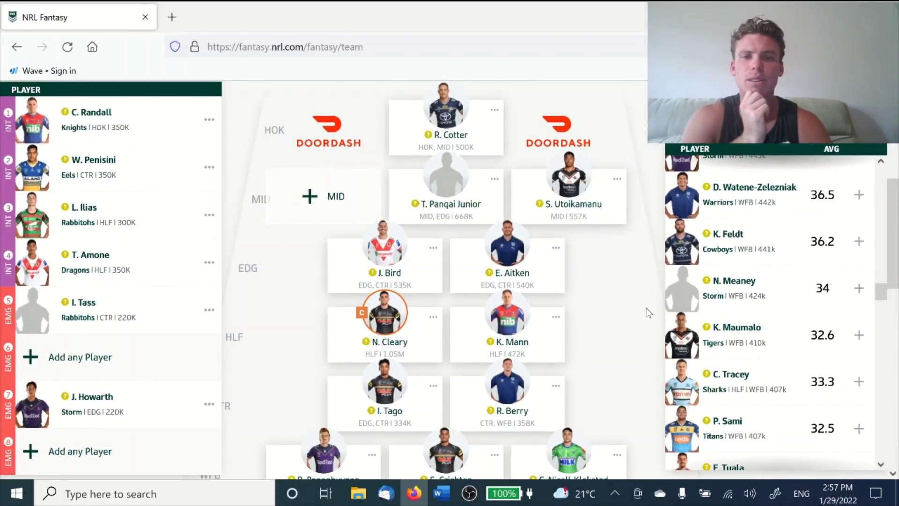
pyautogui.scroll(1, 649, 313)
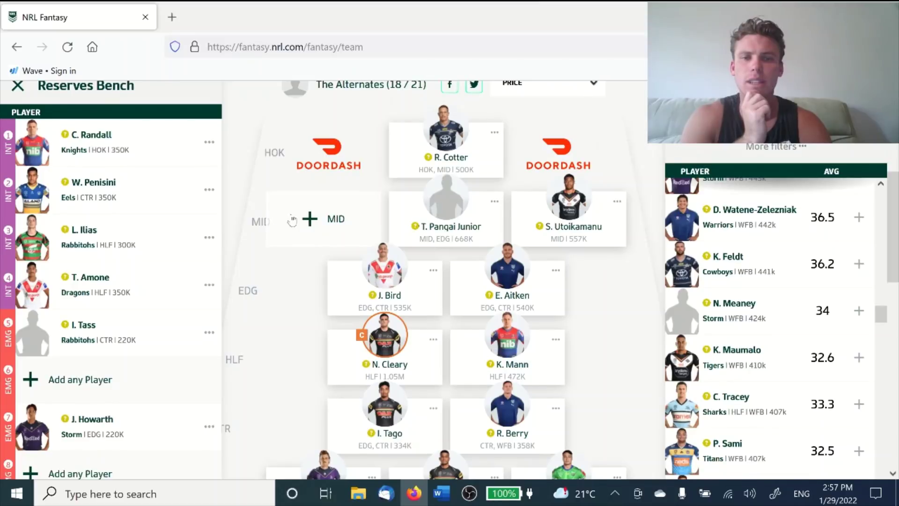
pyautogui.click(306, 220)
pyautogui.scroll(-5, 794, 328)
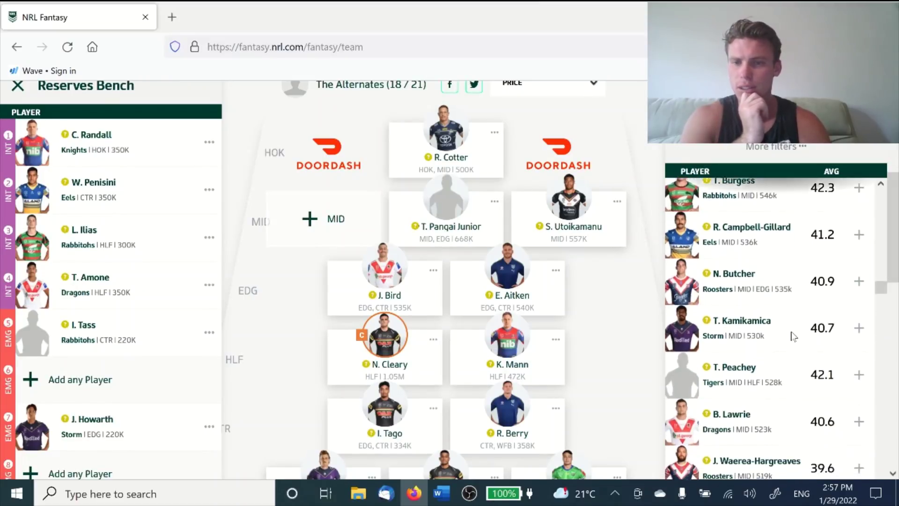
pyautogui.scroll(-7, 793, 336)
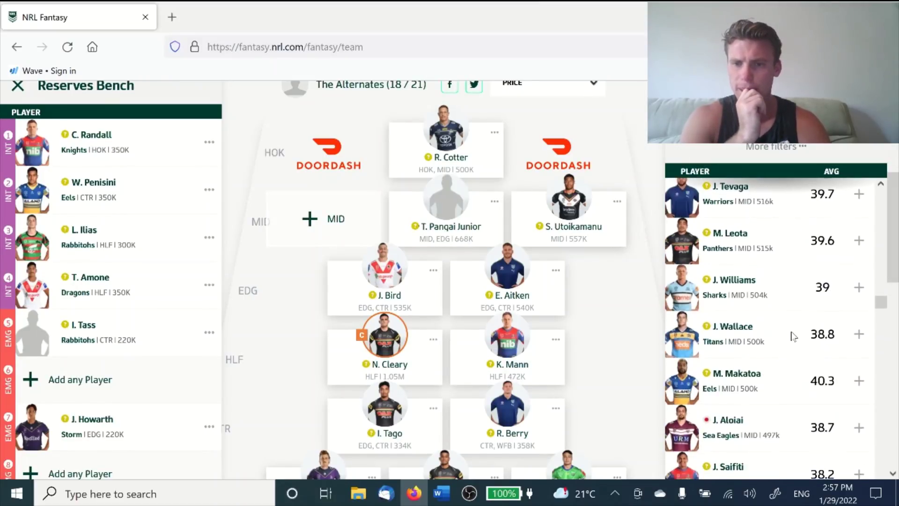
pyautogui.scroll(-7, 794, 336)
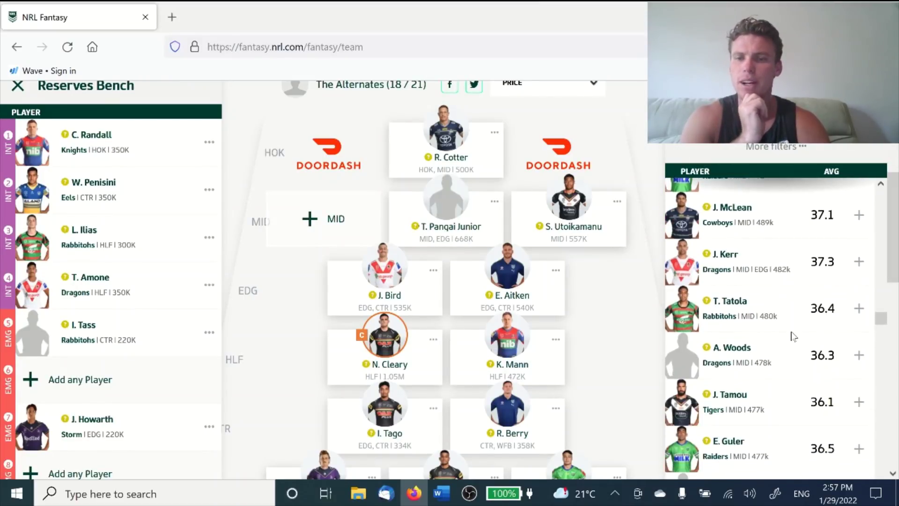
# - Add J. Nanai (Cowboys, EDG, 350k) to the sixth reserve slot on the bench
pyautogui.scroll(-9, 794, 335)
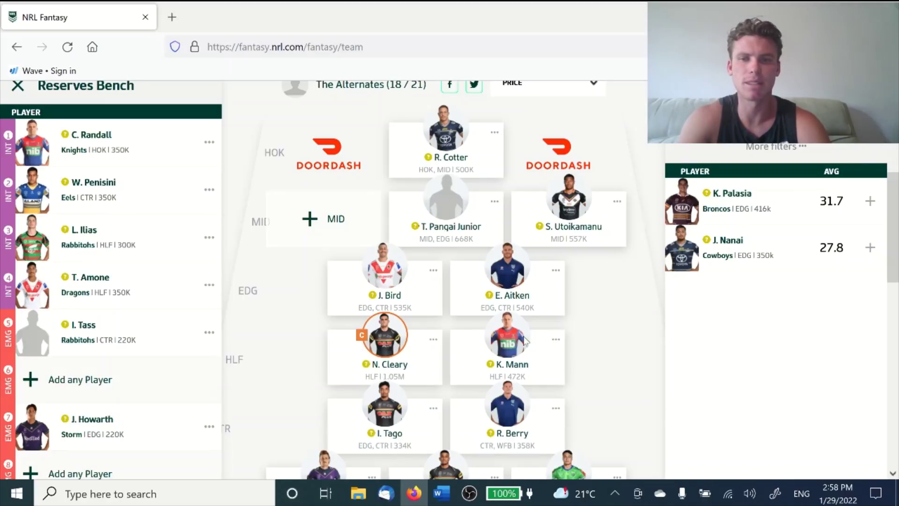
pyautogui.click(870, 248)
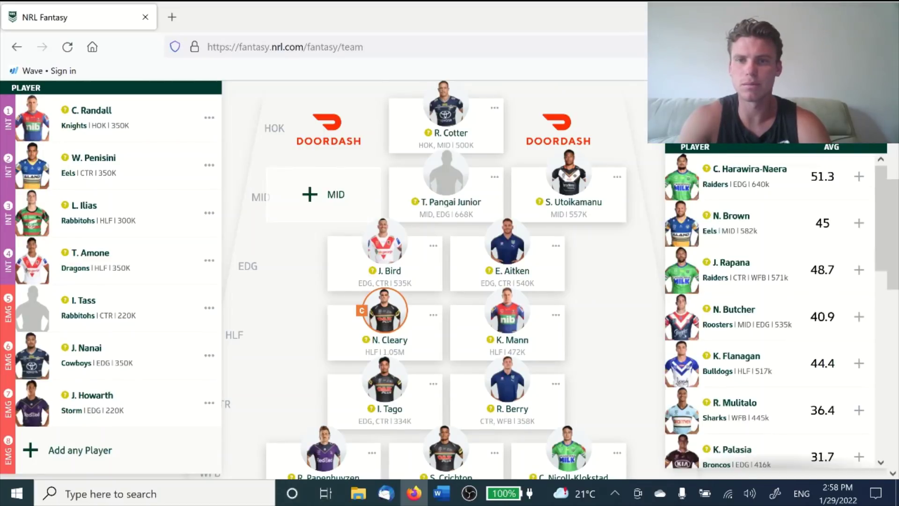
# - Compare MID players from about 695k down to 569k and add C. Welch (Storm, MID, 588k) to the empty MID slot
pyautogui.scroll(-5, 791, 382)
pyautogui.scroll(-8, 791, 382)
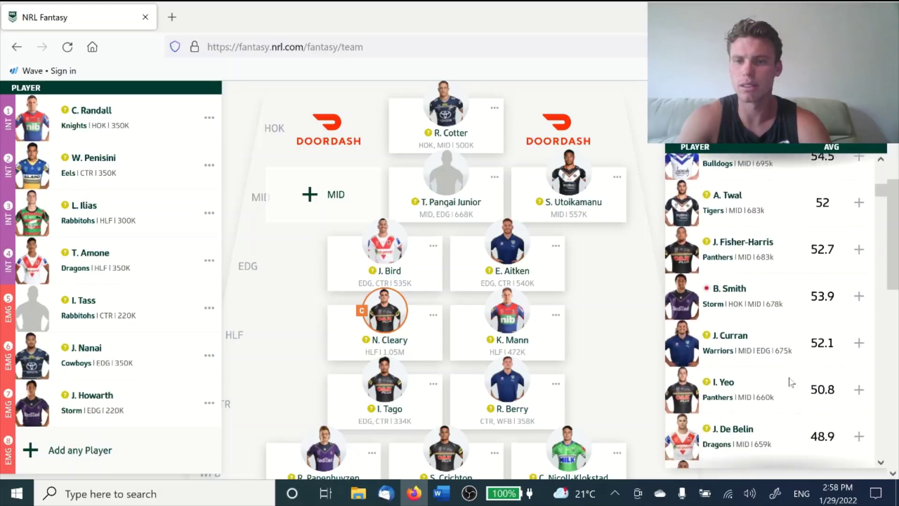
pyautogui.hotkey('ctrl', '+')
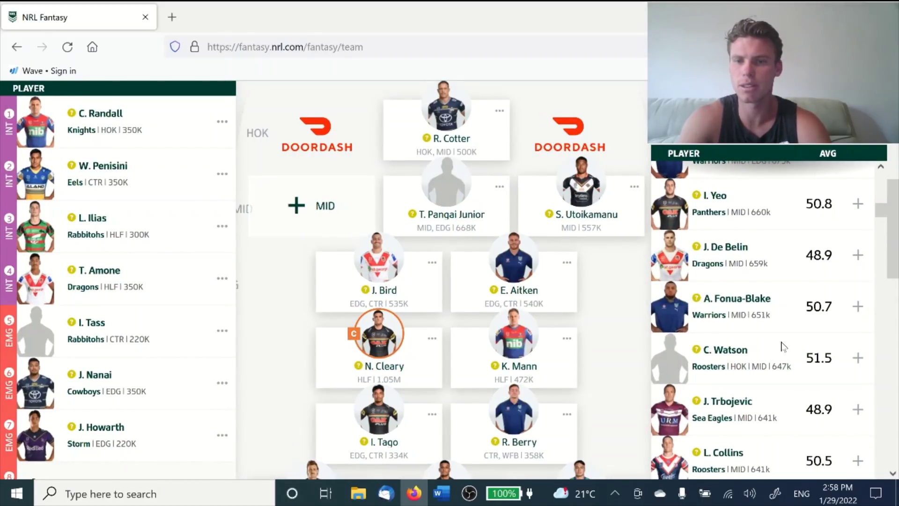
pyautogui.hotkey('ctrl', '-')
pyautogui.hotkey('ctrl', '+')
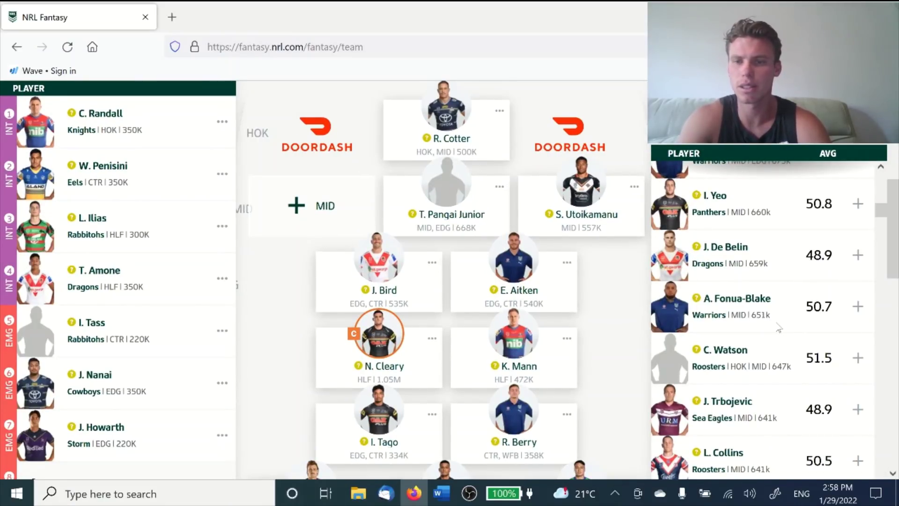
pyautogui.scroll(-9, 779, 329)
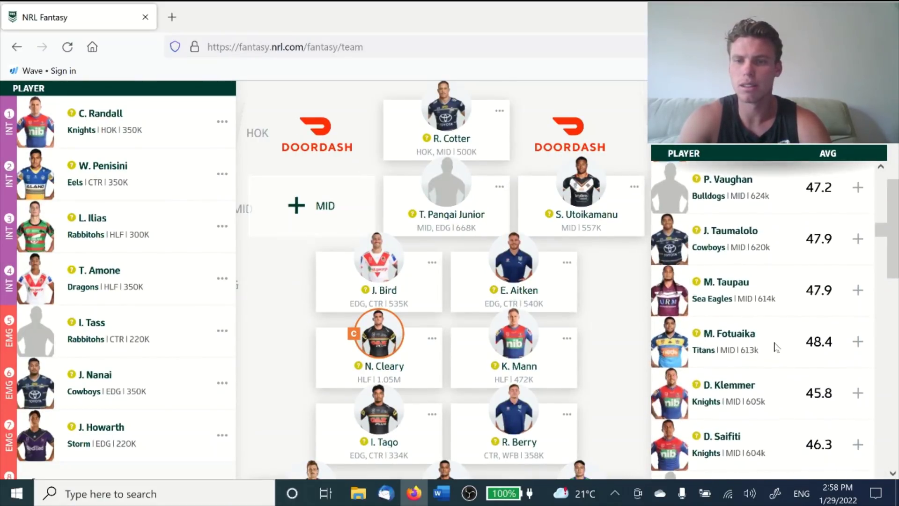
pyautogui.scroll(-8, 776, 347)
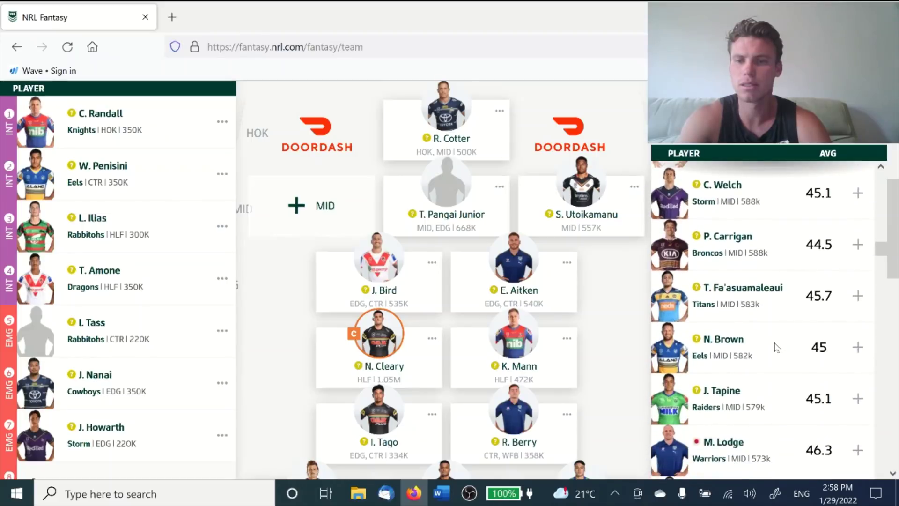
pyautogui.scroll(1, 774, 347)
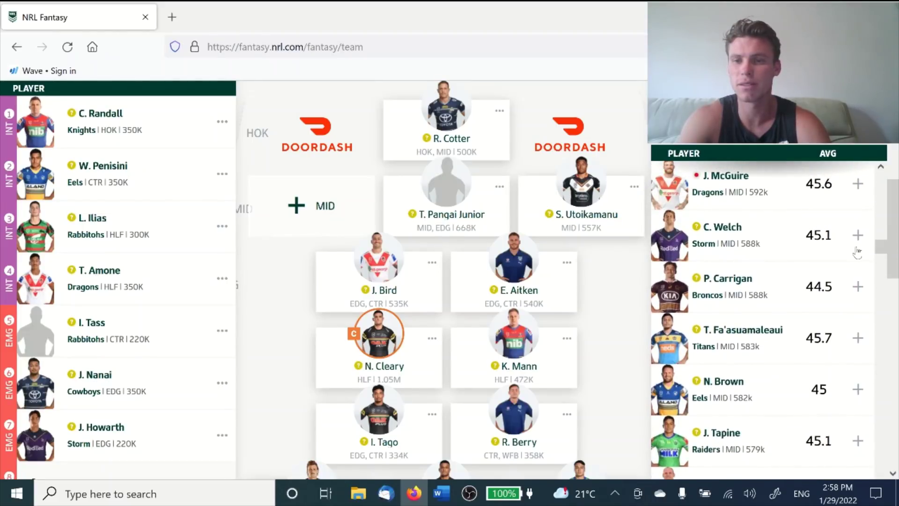
pyautogui.scroll(-5, 795, 439)
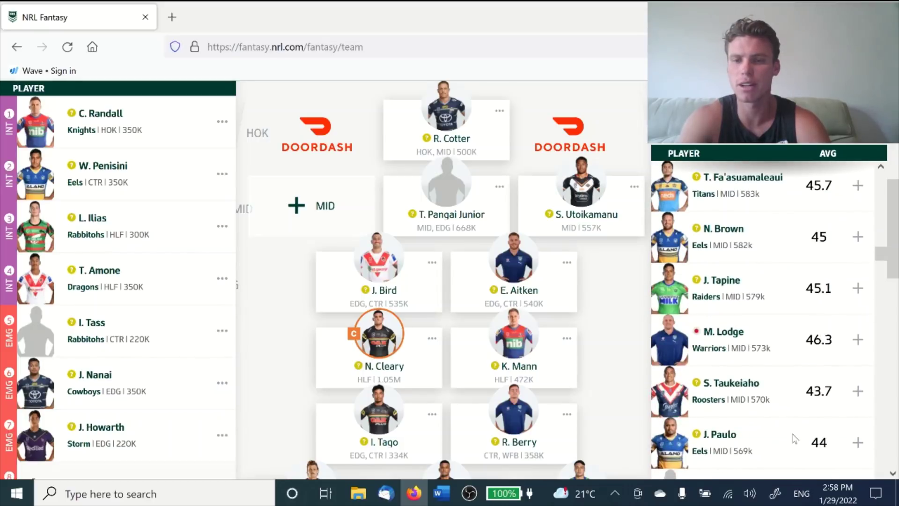
pyautogui.scroll(6, 819, 324)
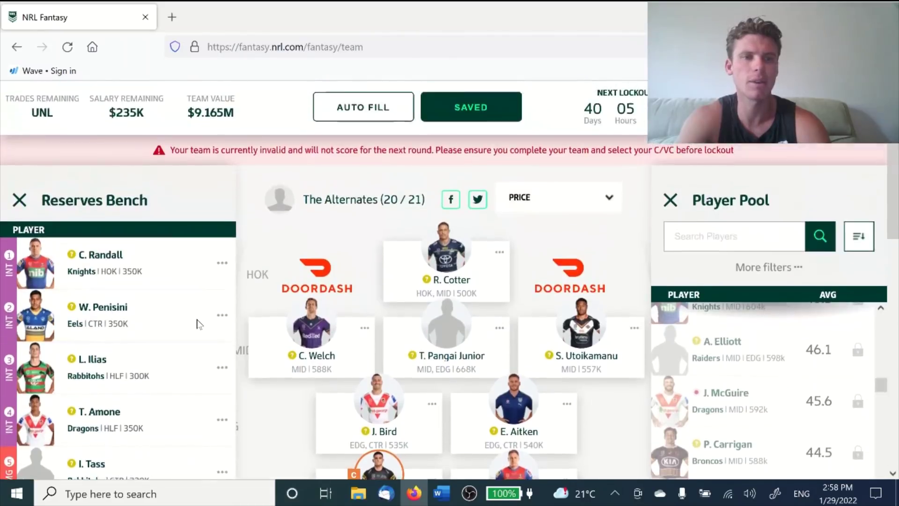
# - Review the selected squad and examine the 220k players in the pool as candidates for the eighth reserve slot
pyautogui.scroll(-4, 199, 324)
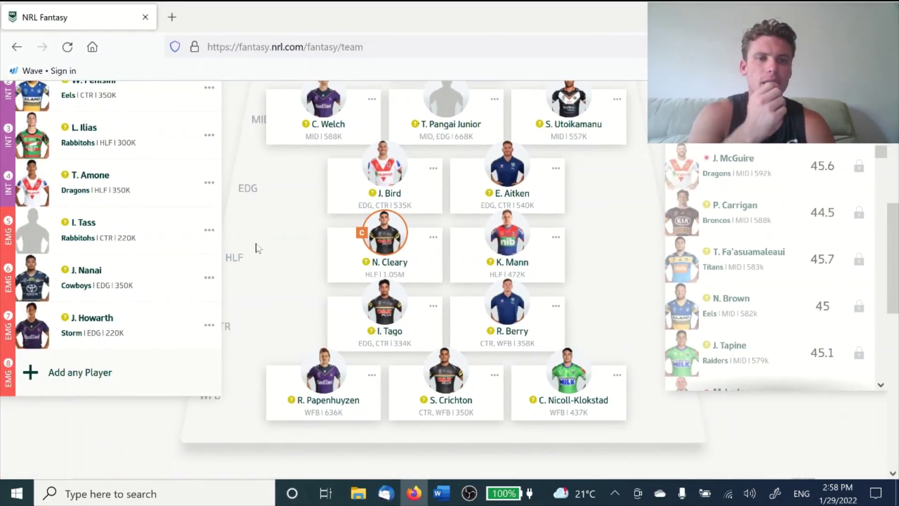
pyautogui.scroll(2, 248, 286)
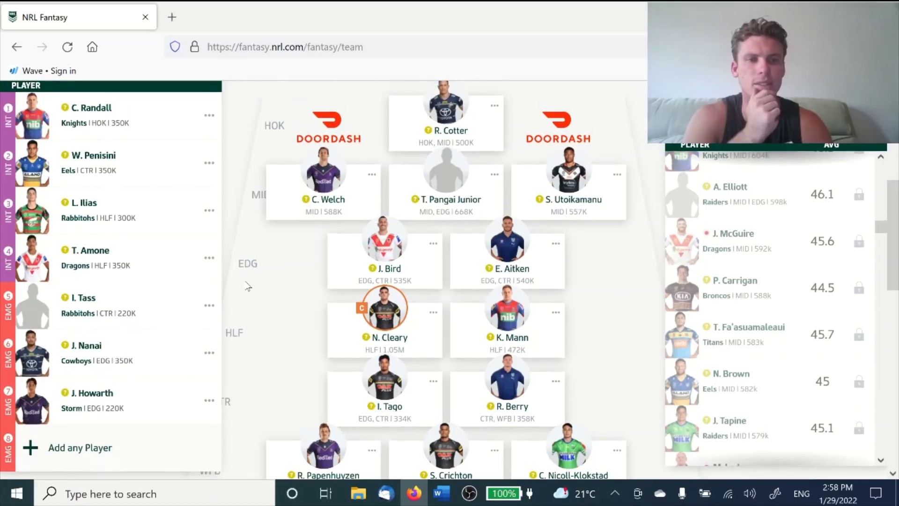
pyautogui.scroll(-1, 248, 287)
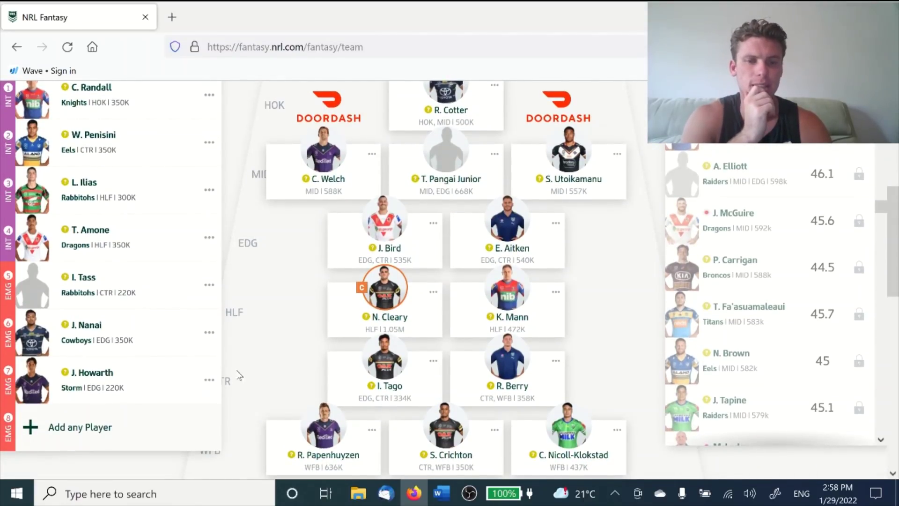
pyautogui.scroll(5, 328, 319)
pyautogui.scroll(-6, 257, 311)
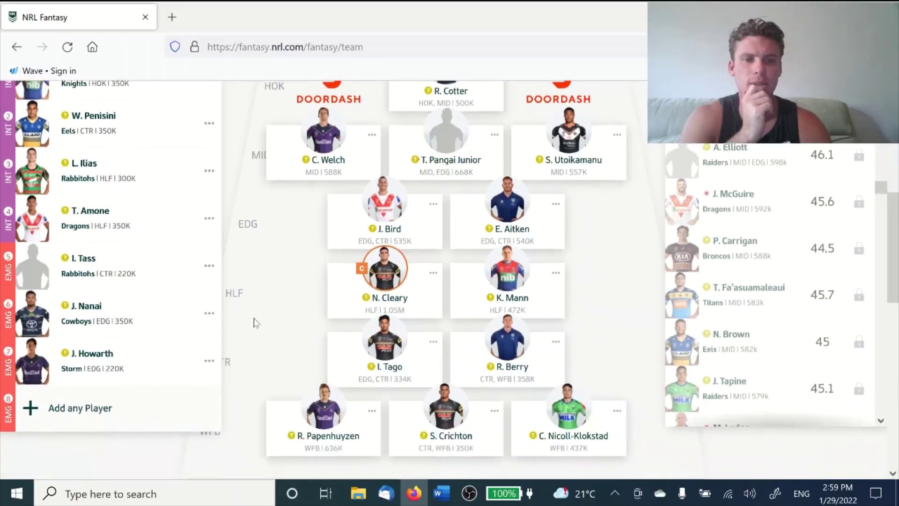
pyautogui.scroll(10, 769, 257)
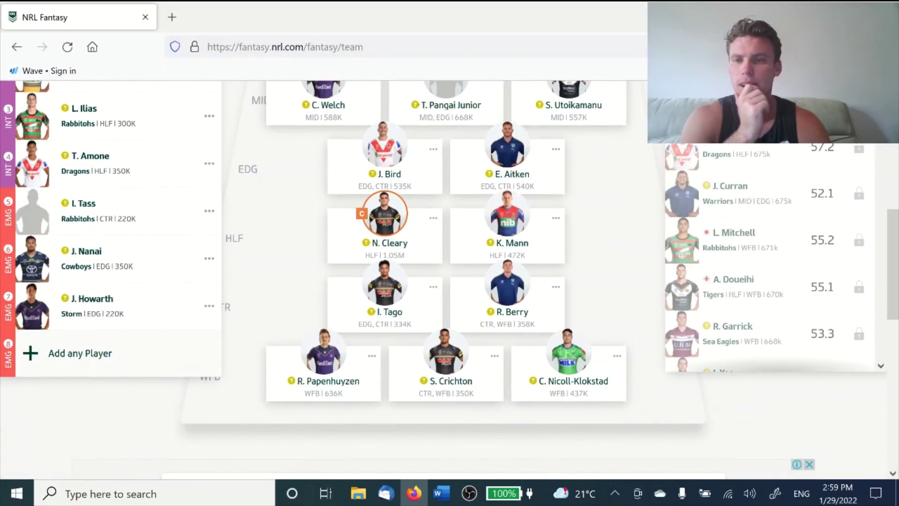
pyautogui.scroll(-10, 768, 258)
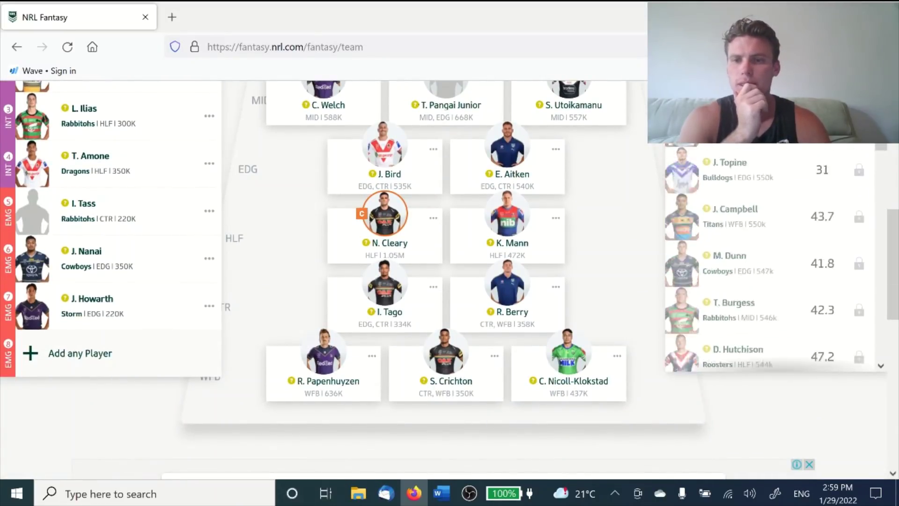
pyautogui.moveTo(881, 157); pyautogui.dragTo(881, 347)
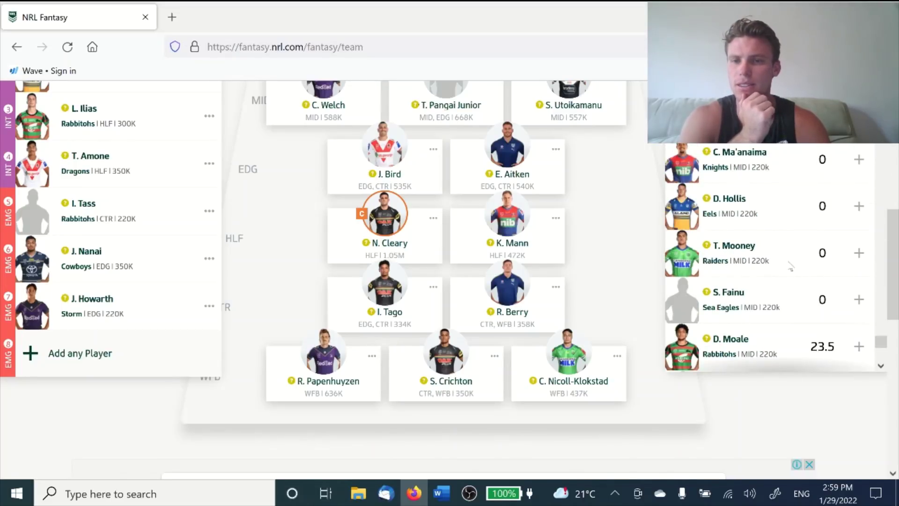
pyautogui.scroll(-2, 790, 267)
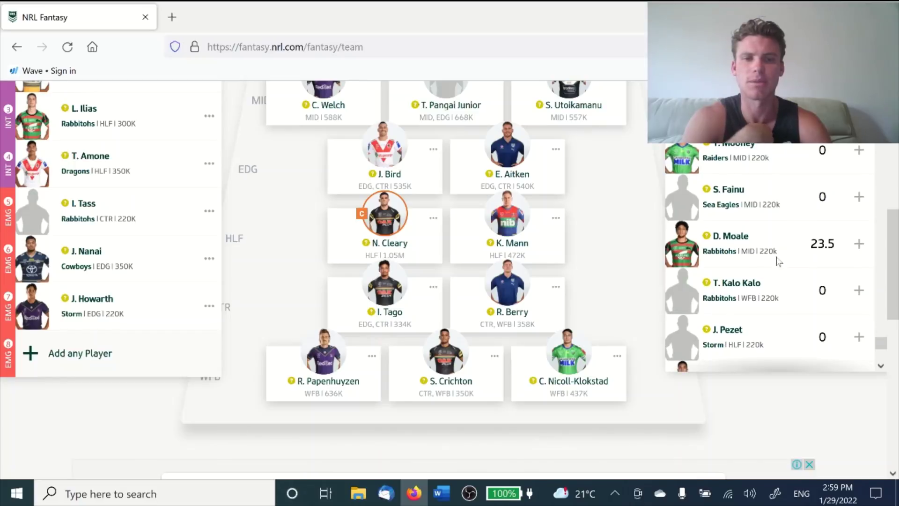
pyautogui.scroll(2, 604, 231)
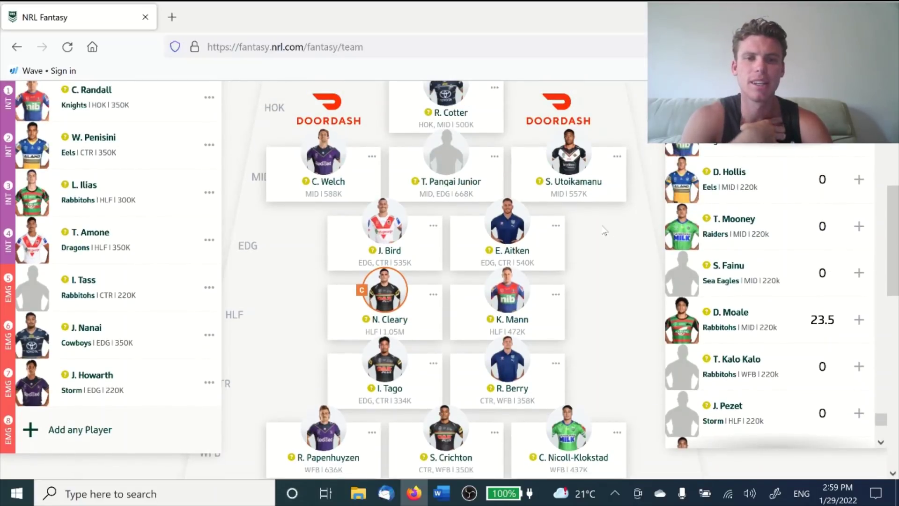
pyautogui.scroll(1, 604, 231)
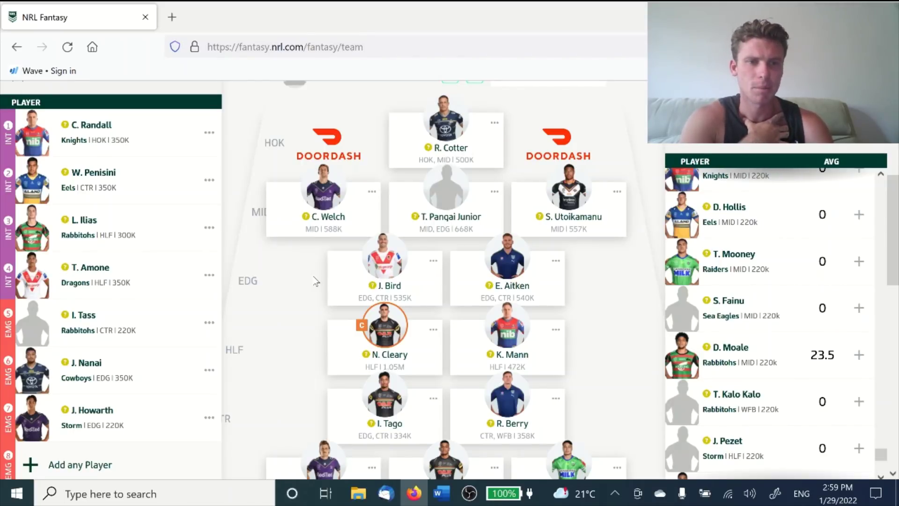
# - Review the 20 selected players line by line, from HOK to WFB, together with the interchange and emergency reserves
pyautogui.scroll(1, 289, 325)
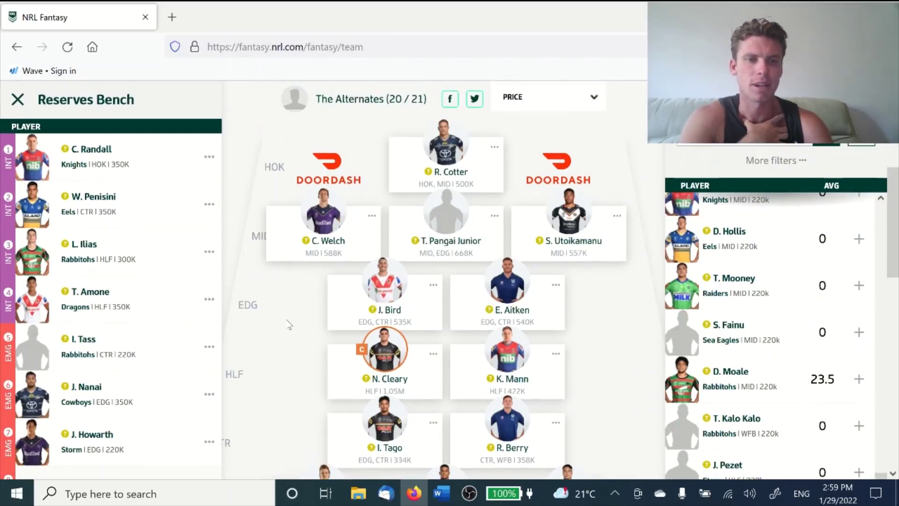
pyautogui.scroll(2, 289, 325)
pyautogui.scroll(-4, 288, 328)
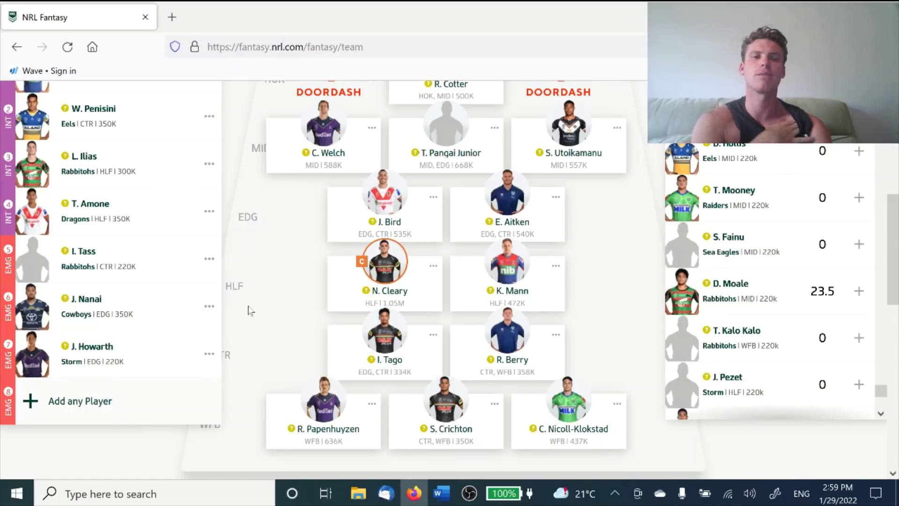
pyautogui.scroll(3, 248, 302)
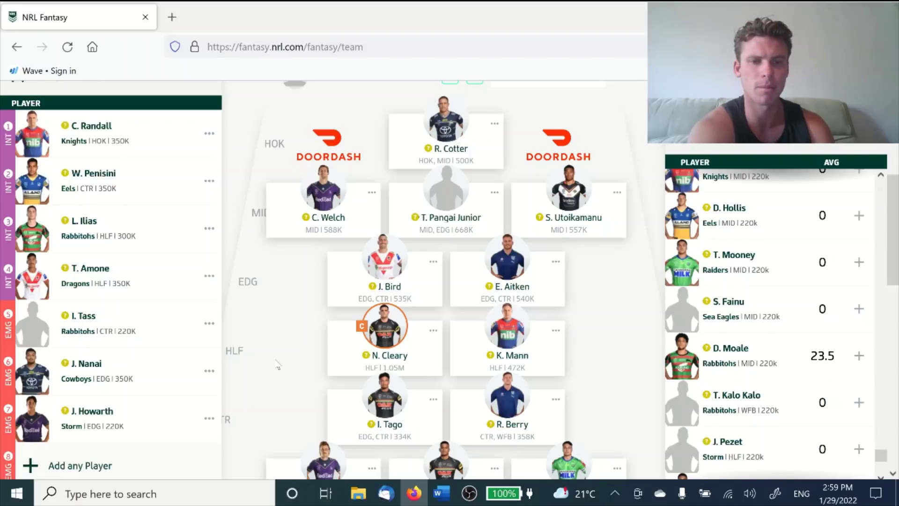
pyautogui.scroll(-1, 284, 357)
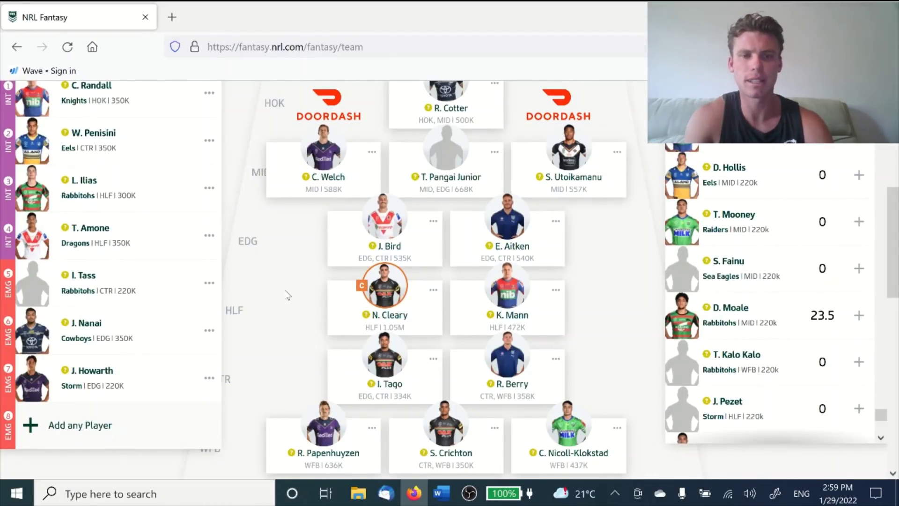
pyautogui.scroll(1, 287, 294)
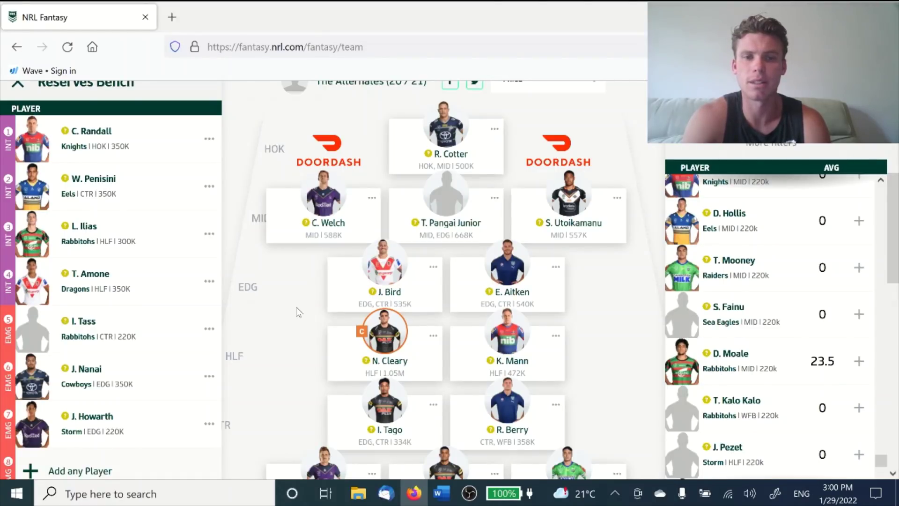
pyautogui.scroll(-2, 299, 312)
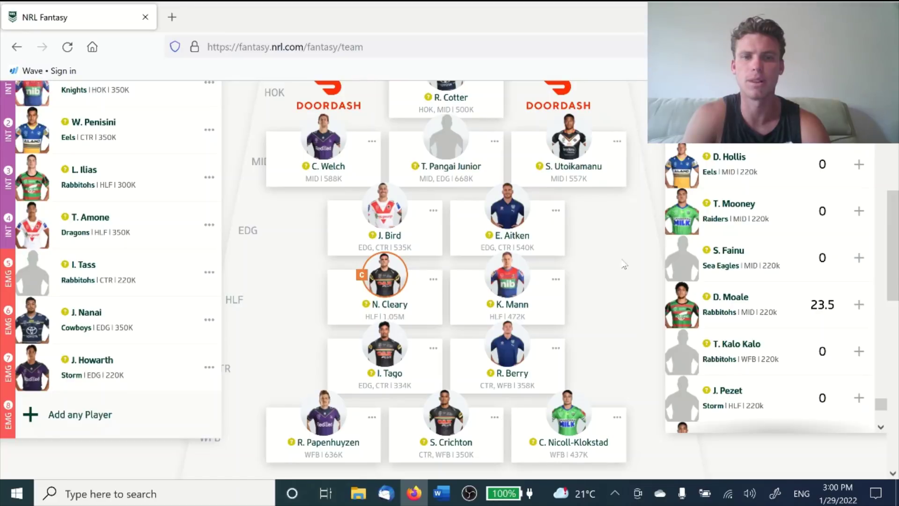
pyautogui.scroll(-2, 624, 270)
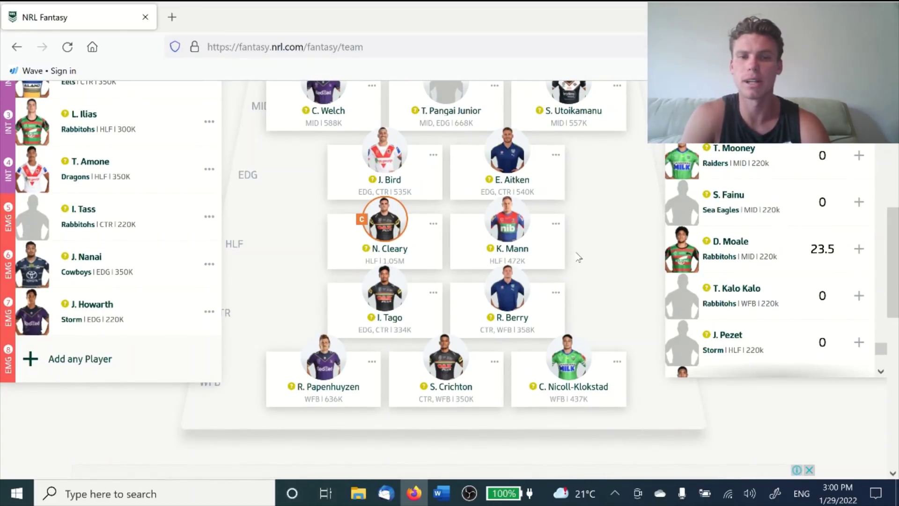
pyautogui.scroll(-2, 295, 268)
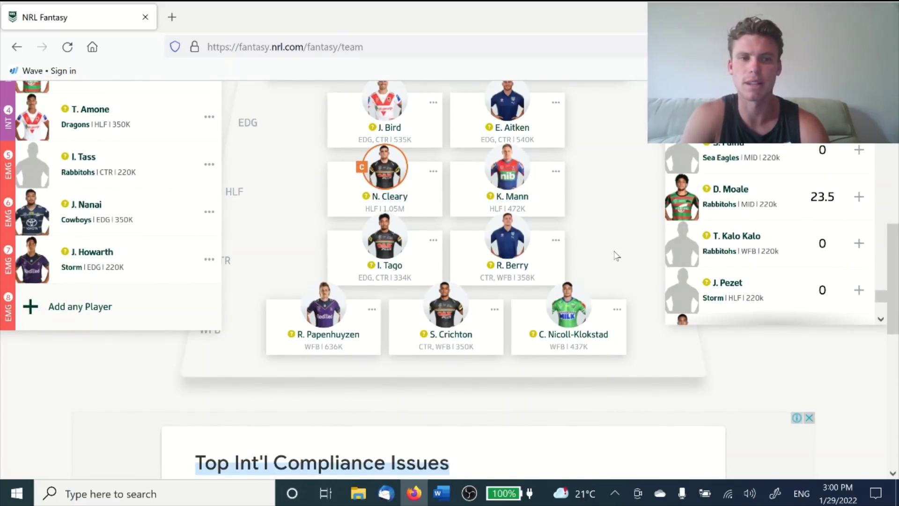
pyautogui.scroll(3, 616, 255)
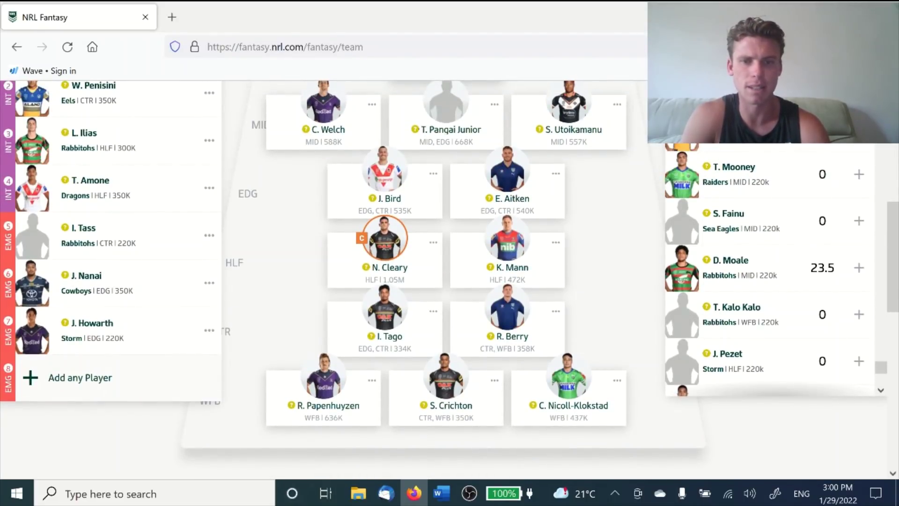
pyautogui.scroll(3, 225, 208)
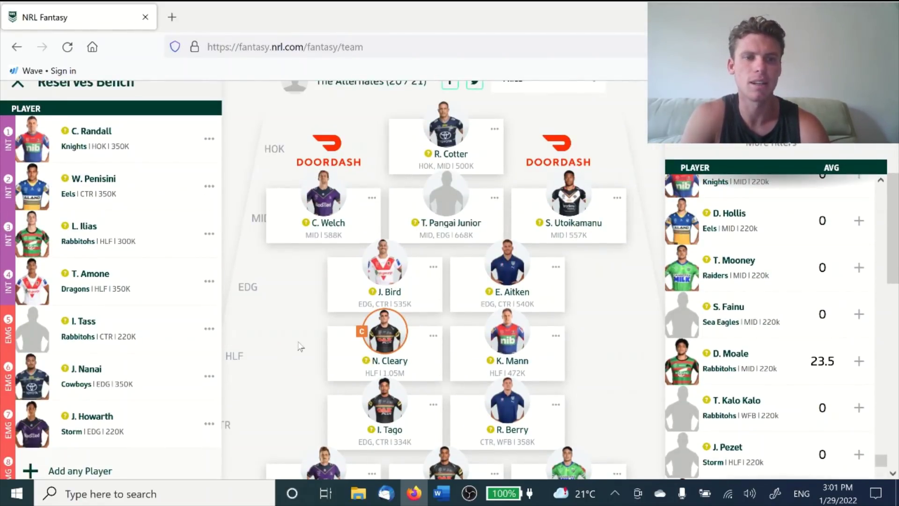
pyautogui.scroll(-1, 300, 347)
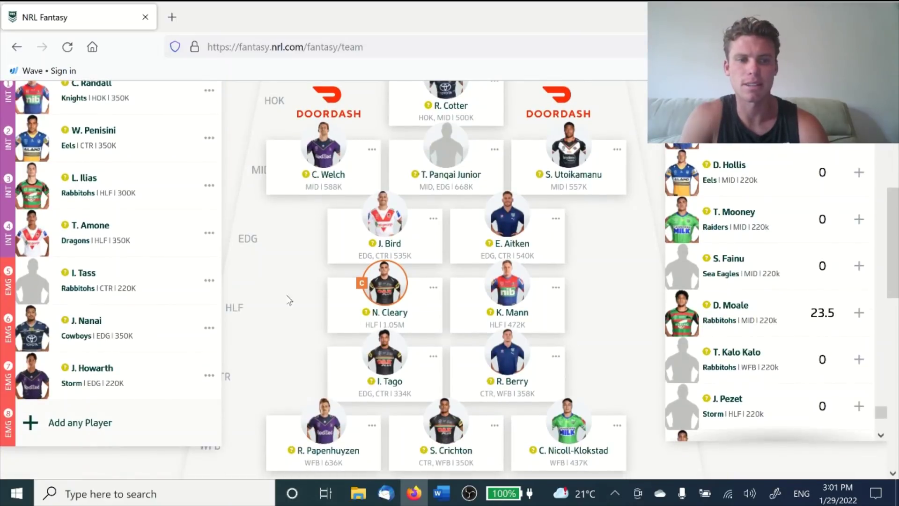
pyautogui.scroll(-3, 595, 367)
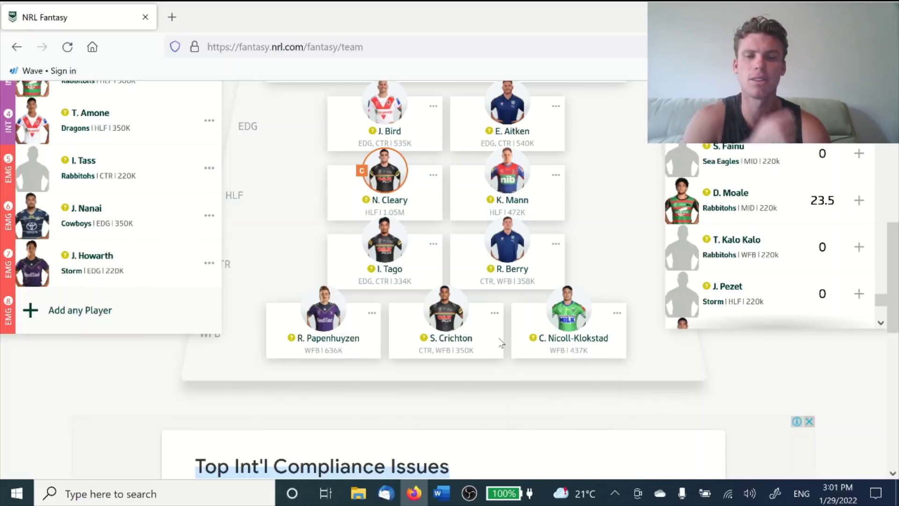
pyautogui.scroll(3, 641, 300)
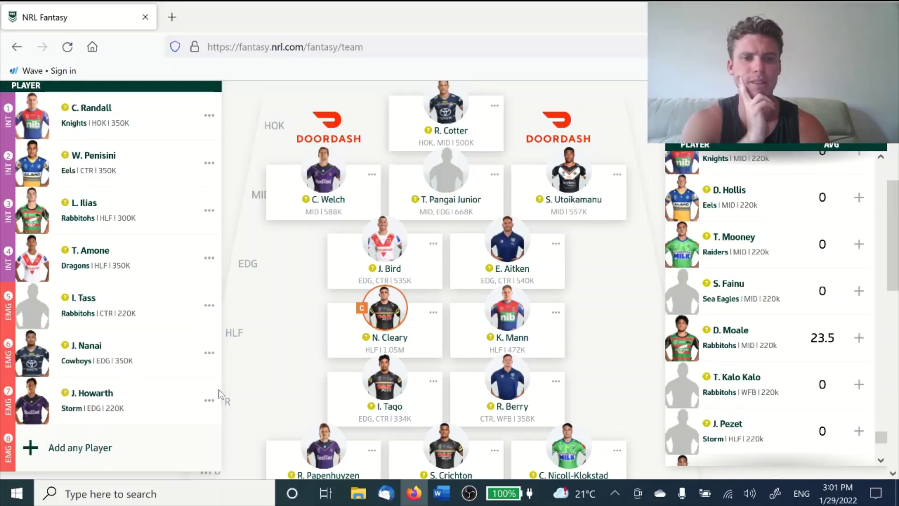
# - Check the team summary for the remaining salary and the number of days until the next lockout
pyautogui.scroll(3, 267, 356)
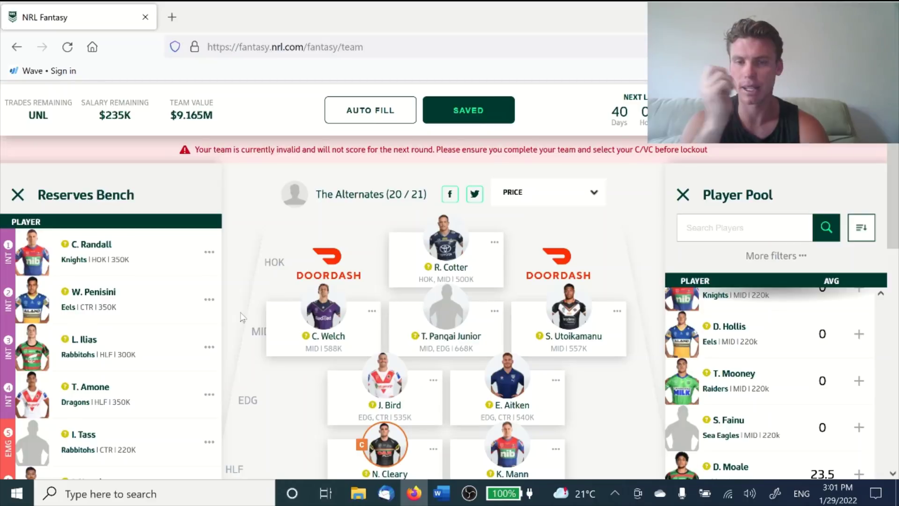
pyautogui.doubleClick(619, 112)
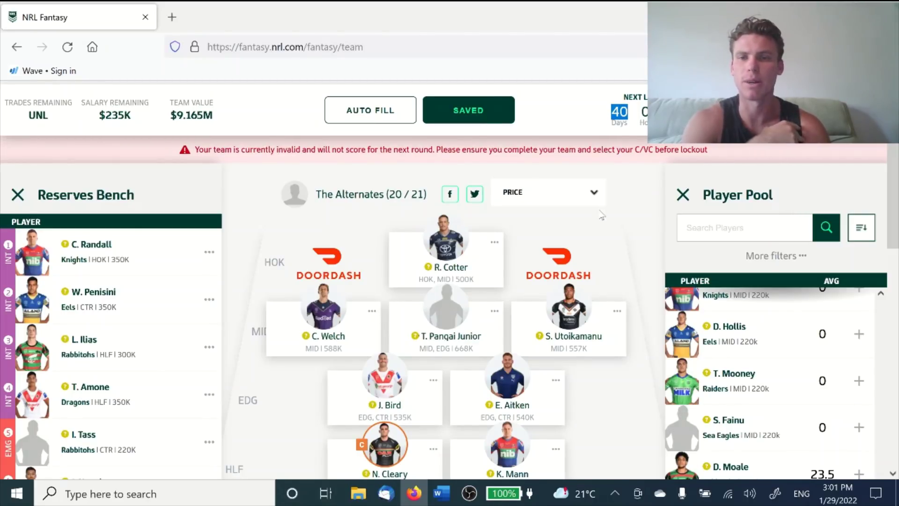
pyautogui.click(632, 229)
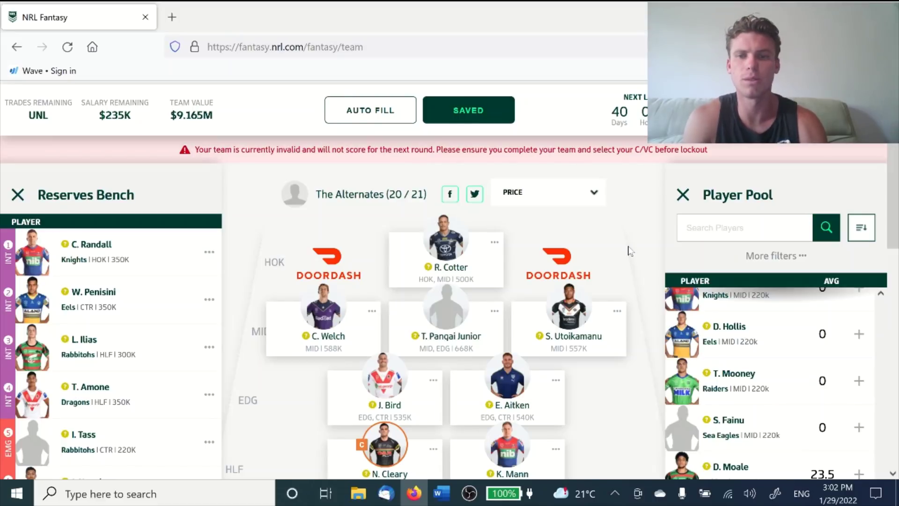
pyautogui.scroll(-2, 632, 253)
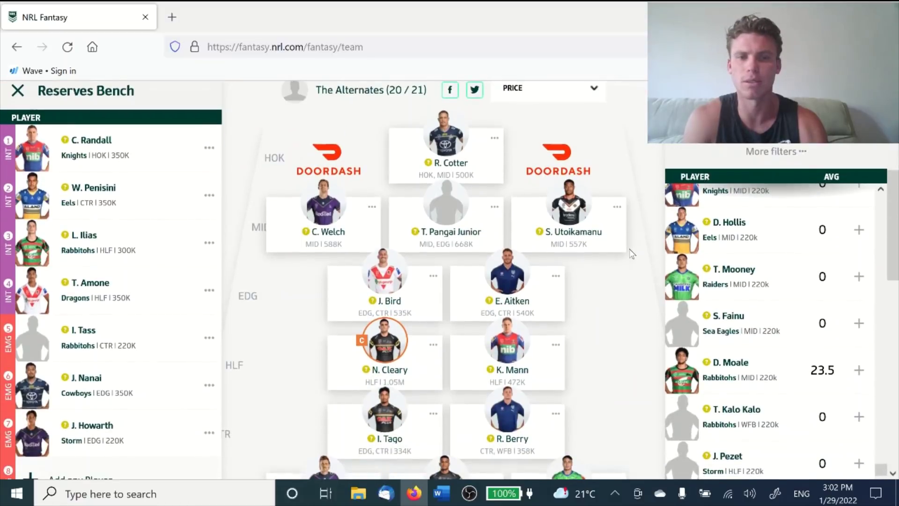